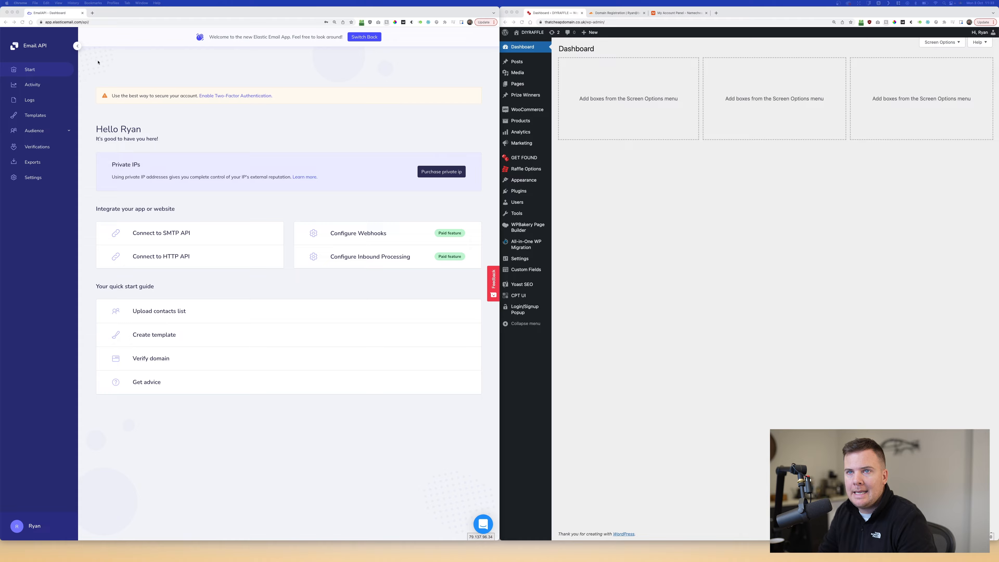
left_click(62, 25)
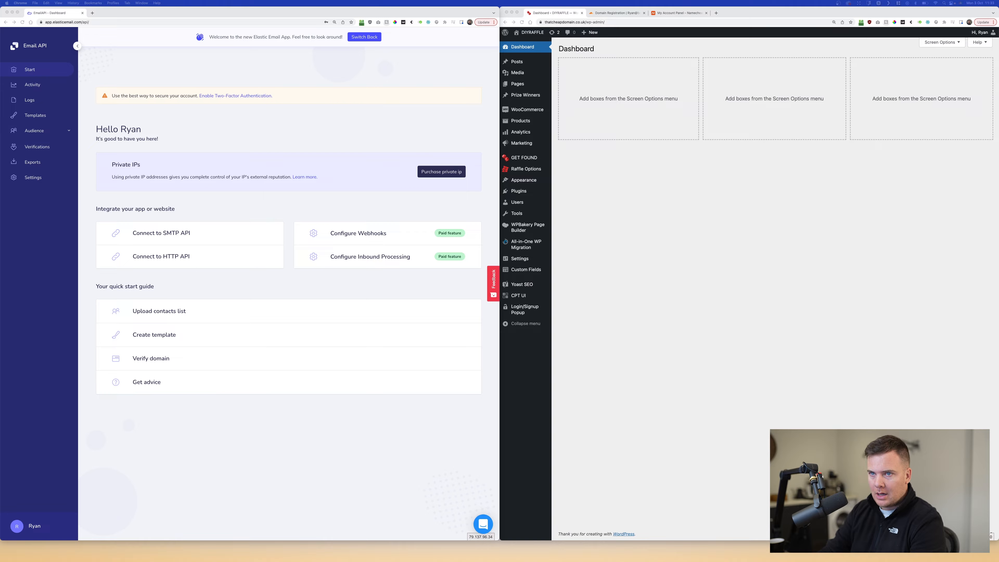
left_click(366, 125)
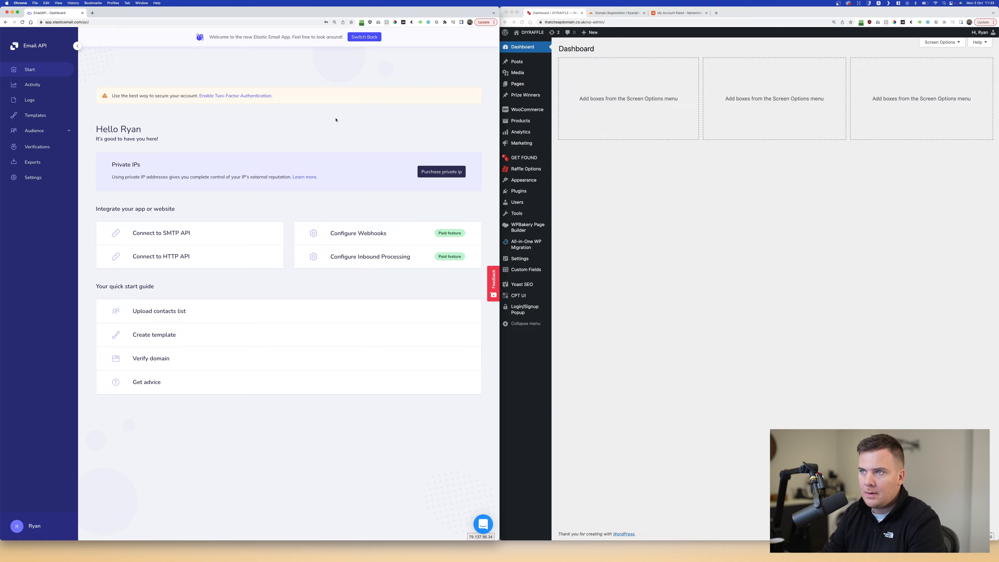
left_click_drag(100, 130, 152, 130)
left_click(154, 130)
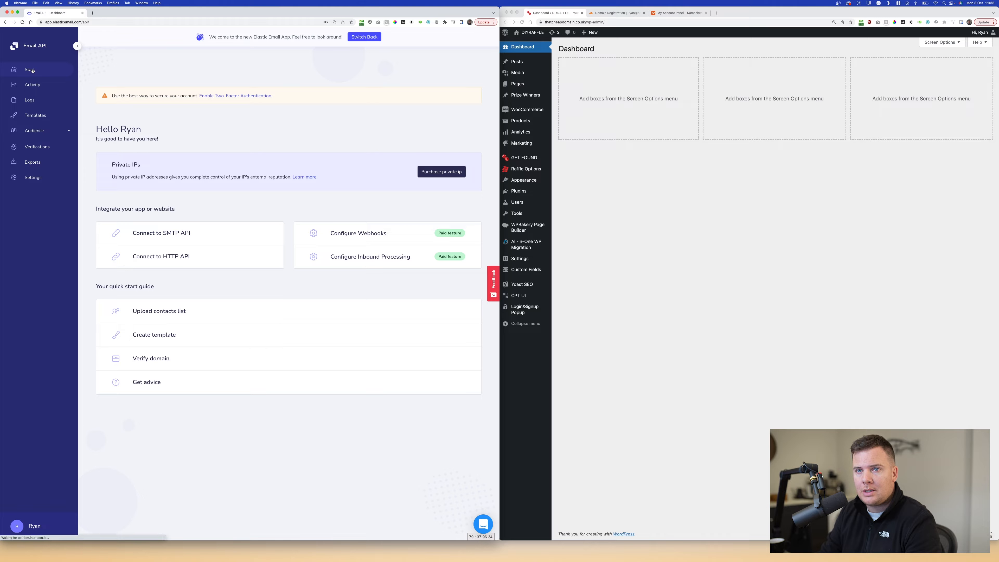
- Open Elastic Email's sending domains settings and bring up Cloudflare's domain registration tab
left_click(152, 359)
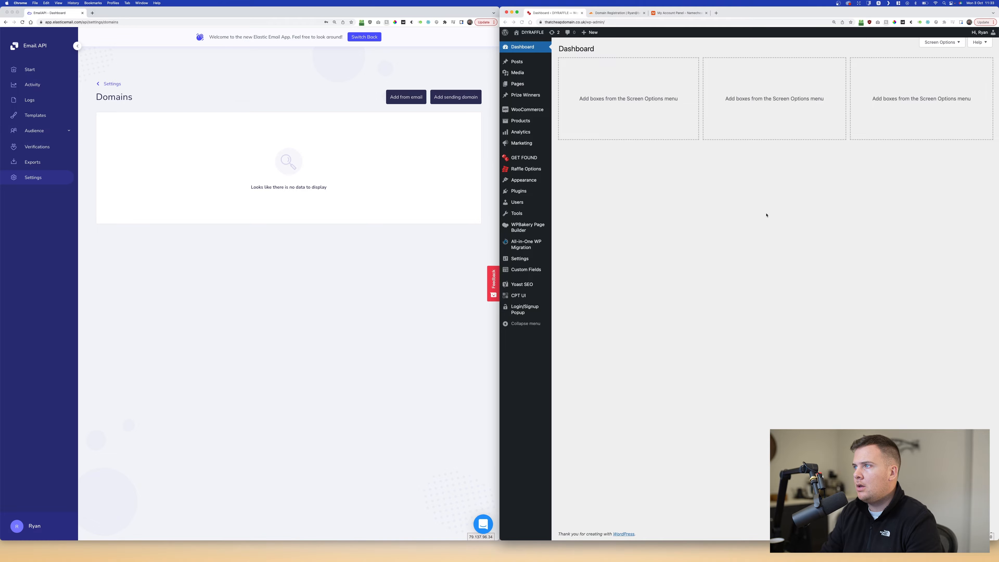
left_click(662, 165)
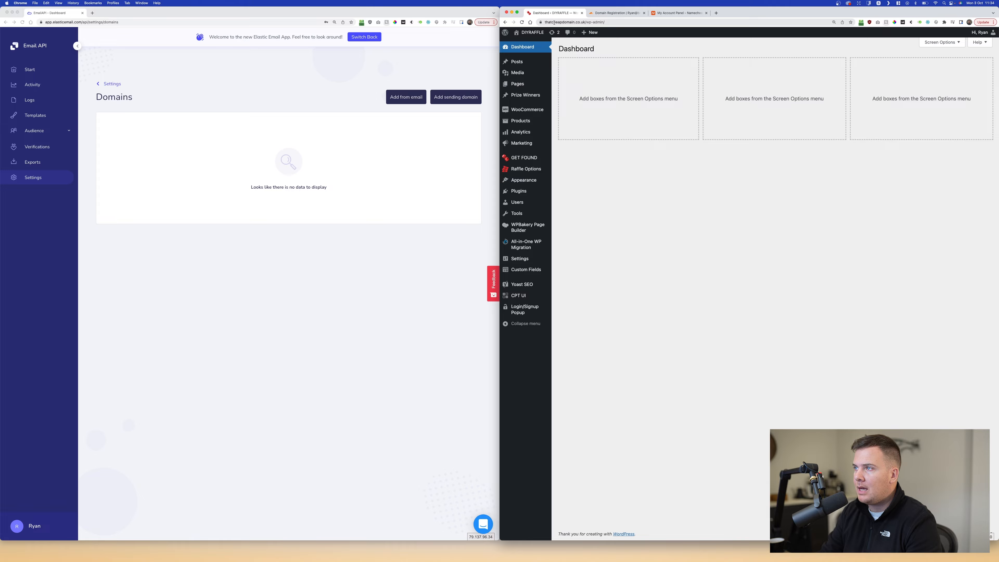
left_click(613, 13)
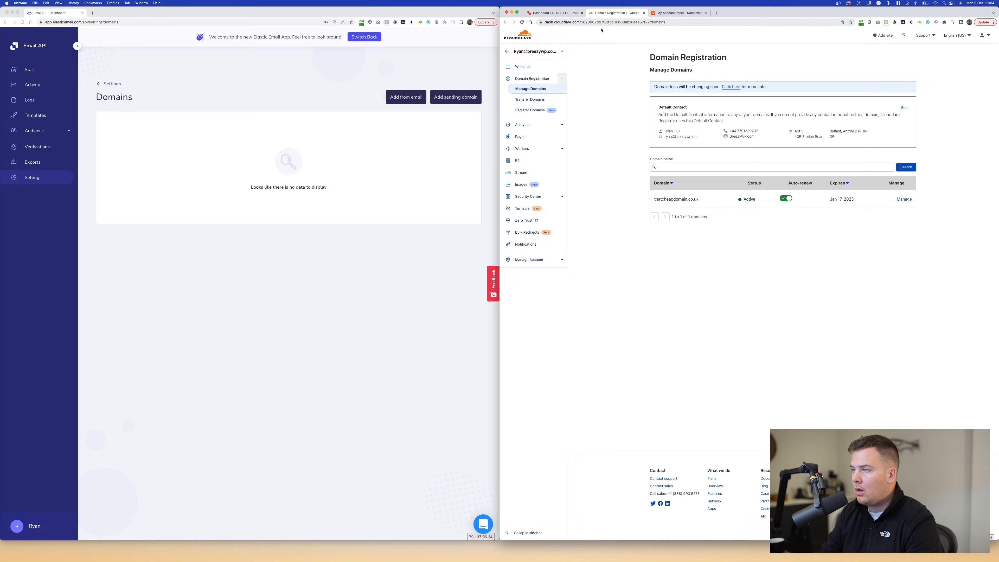
key("ctrl+Tab")
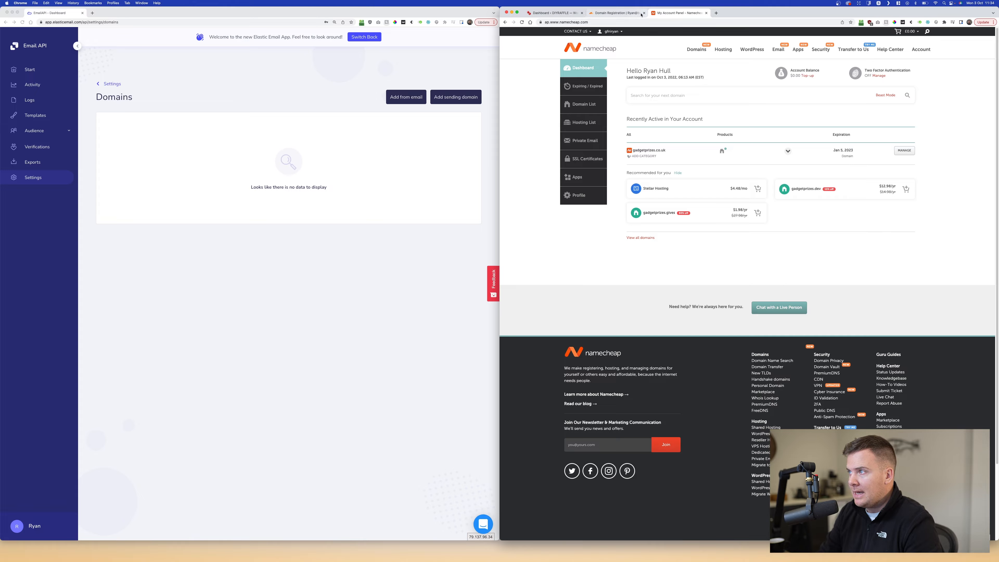
left_click(630, 13)
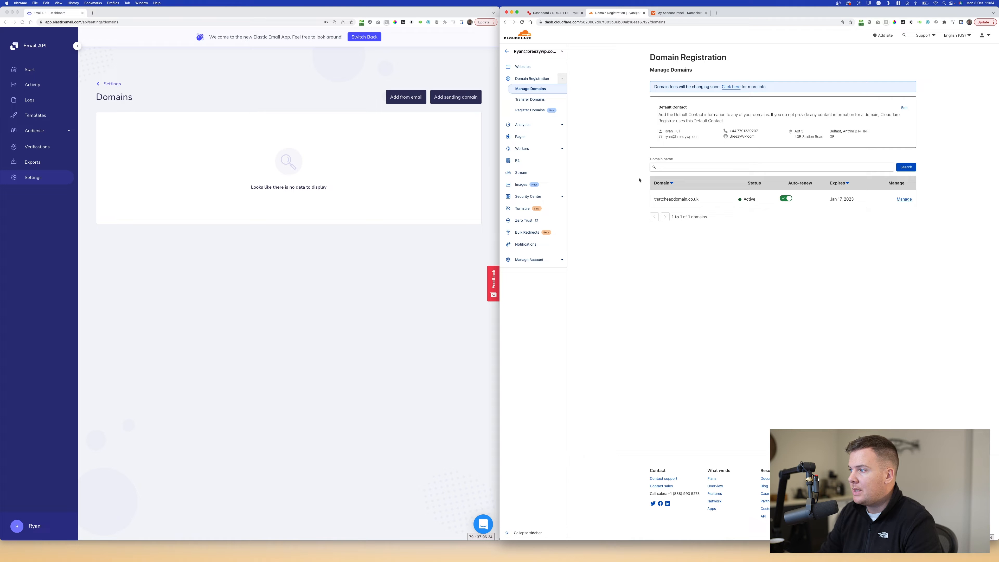
- Open thatcheapdomain.co.uk's registration page in Cloudflare and copy the domain name from the address
left_click(903, 199)
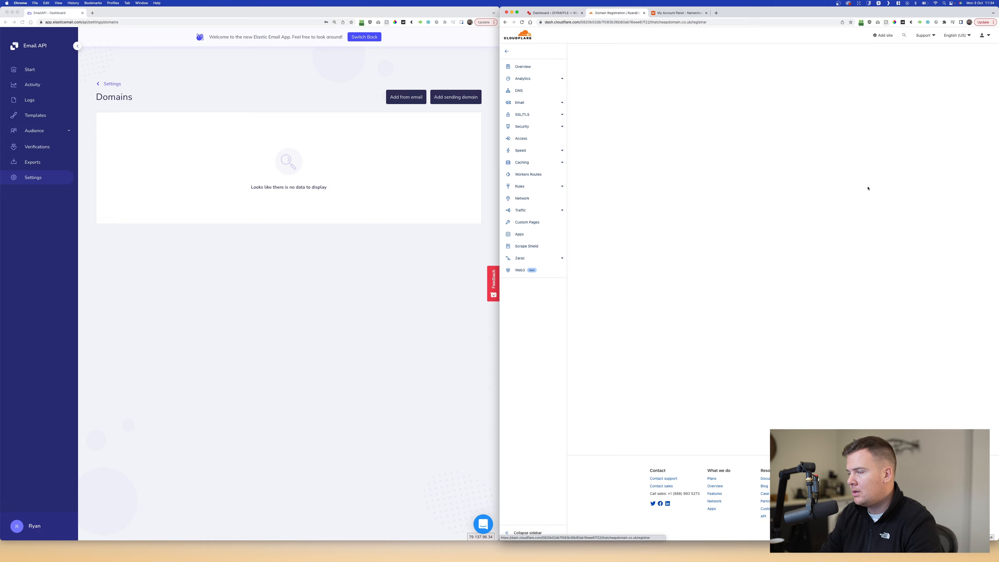
left_click(339, 163)
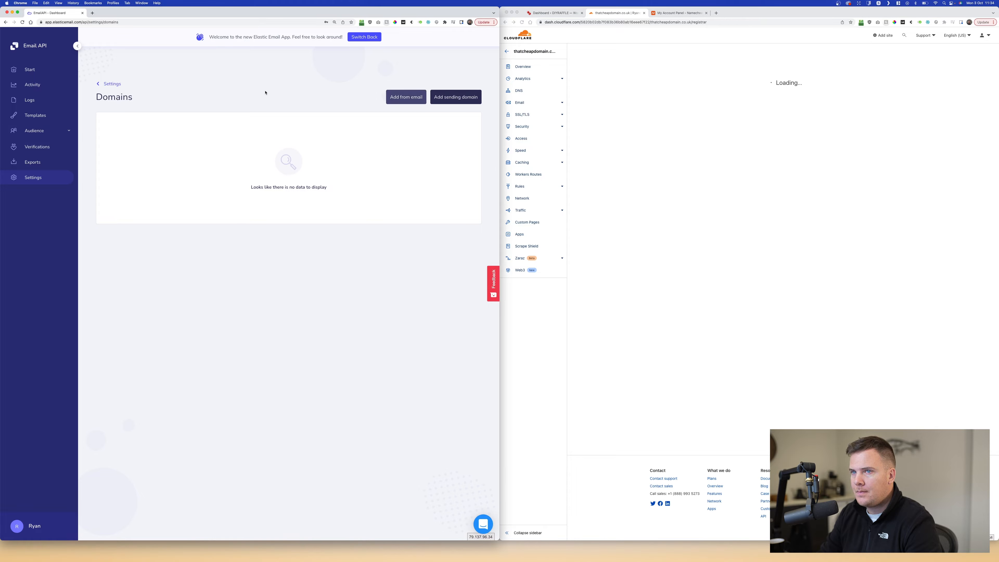
left_click(653, 23)
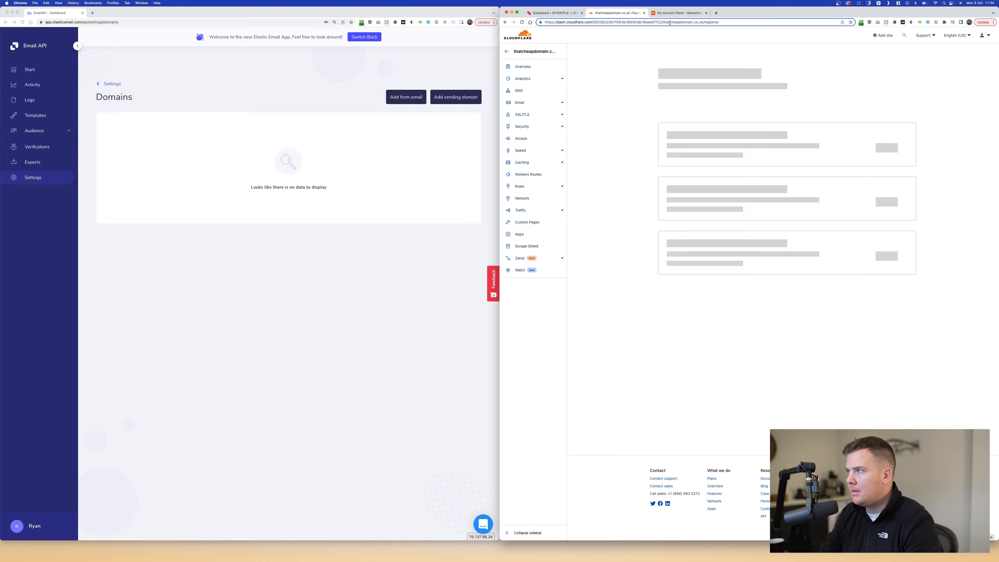
left_click_drag(662, 22, 702, 22)
key("super+c")
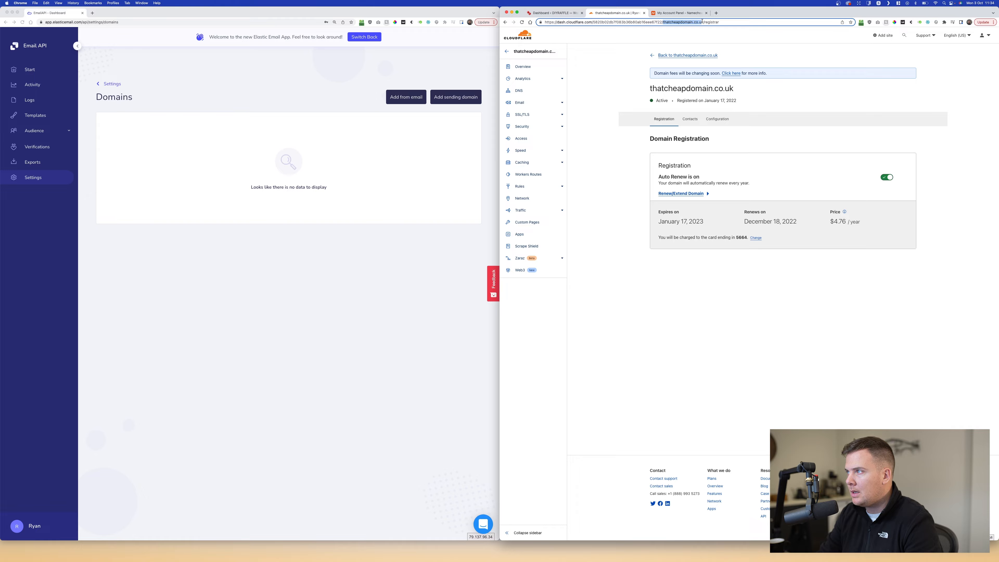
left_click(384, 112)
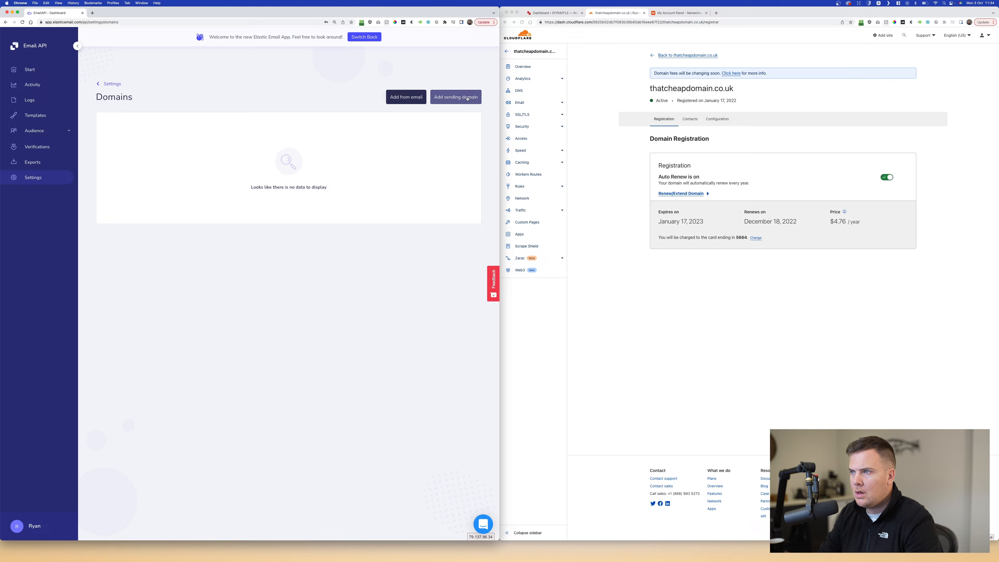
- Paste thatcheapdomain.co.uk into Elastic Email's new sending domain form and add it
left_click(457, 102)
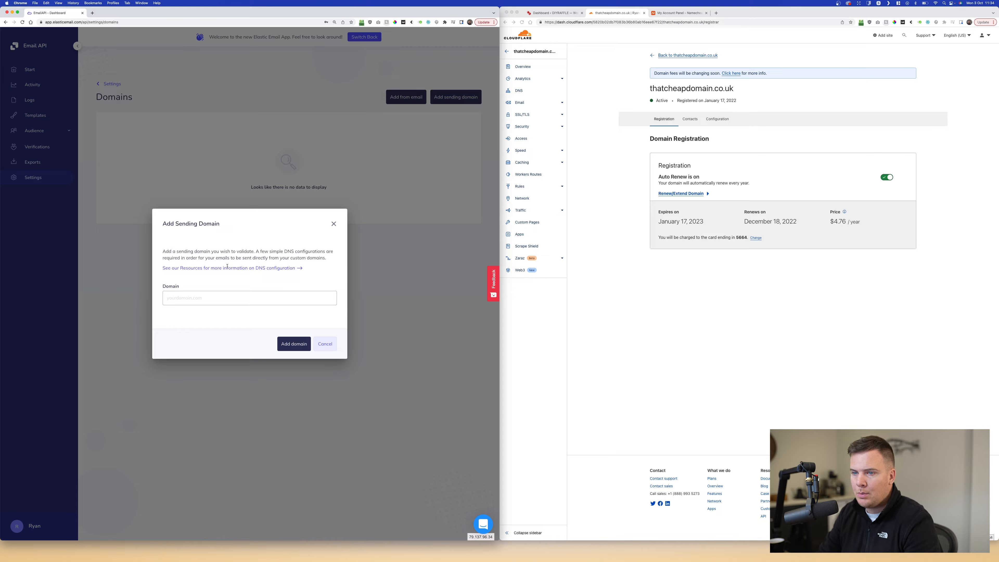
left_click(181, 299)
key("super+v")
left_click_drag(237, 298, 165, 298)
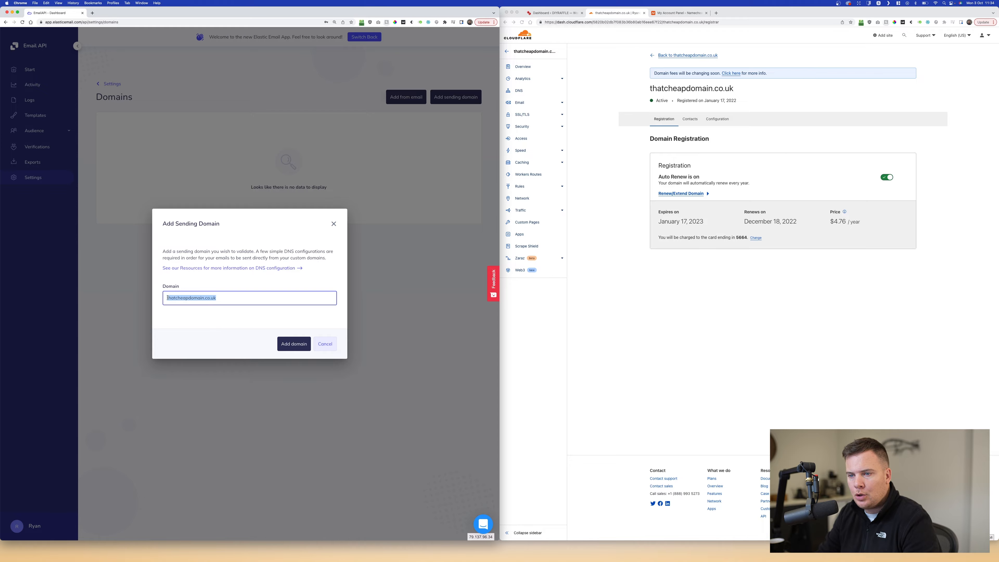
left_click(192, 299)
left_click_drag(227, 297, 142, 300)
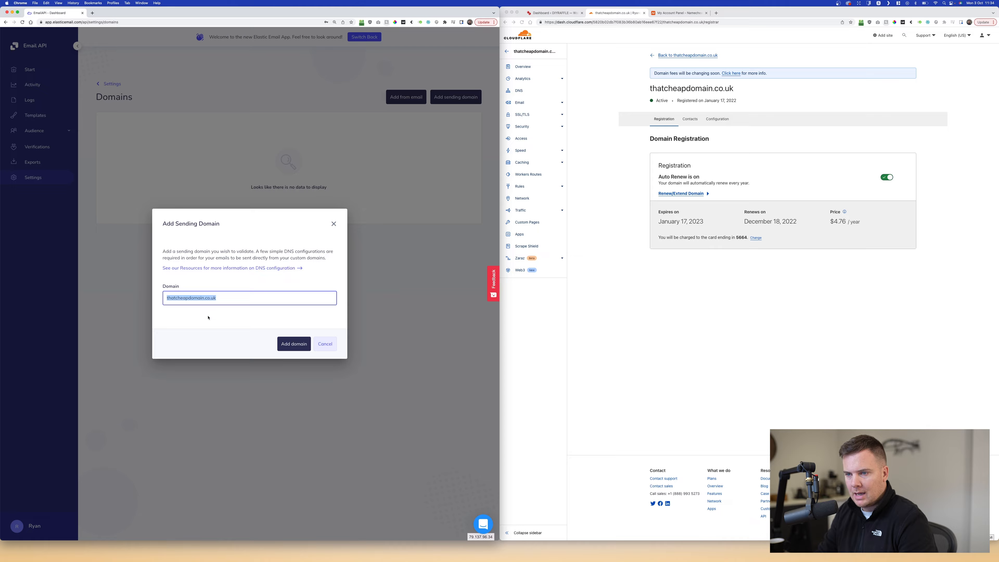
left_click(304, 348)
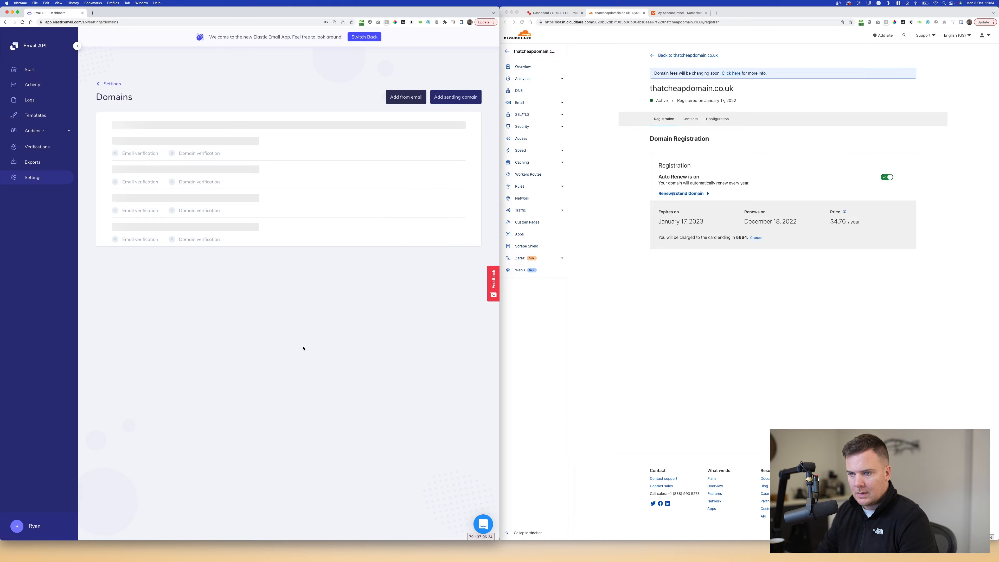
left_click(664, 335)
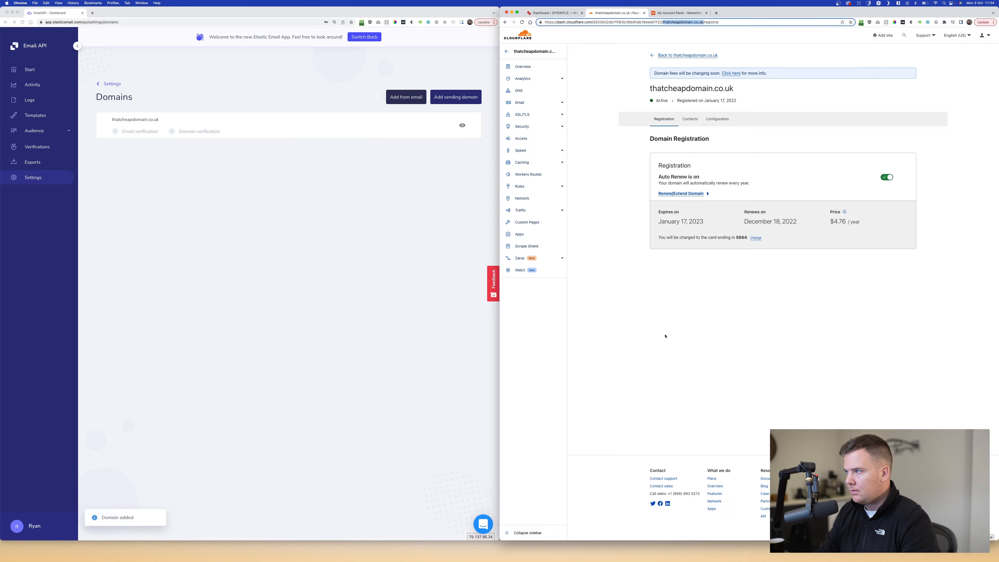
left_click(522, 91)
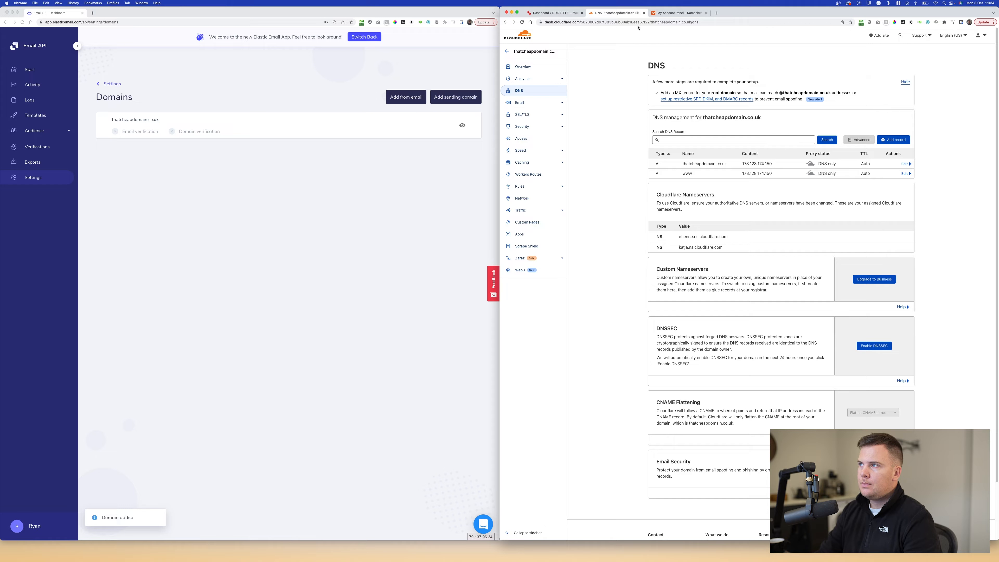
- Open Namecheap's Advanced DNS for gadgetprizes.co.uk, then open thatcheapdomain.co.uk's details in Elastic Email
left_click(664, 13)
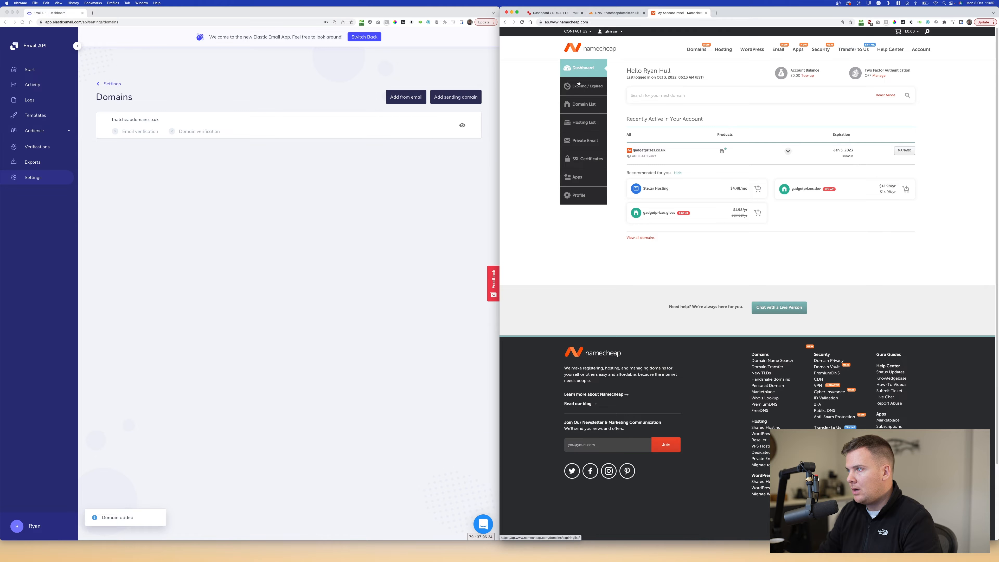
left_click(902, 151)
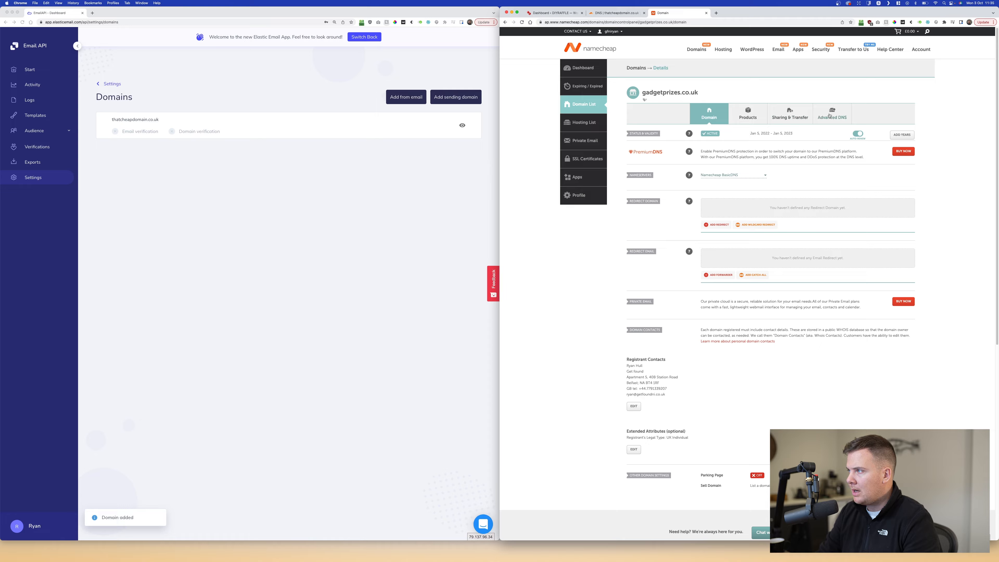
left_click(839, 117)
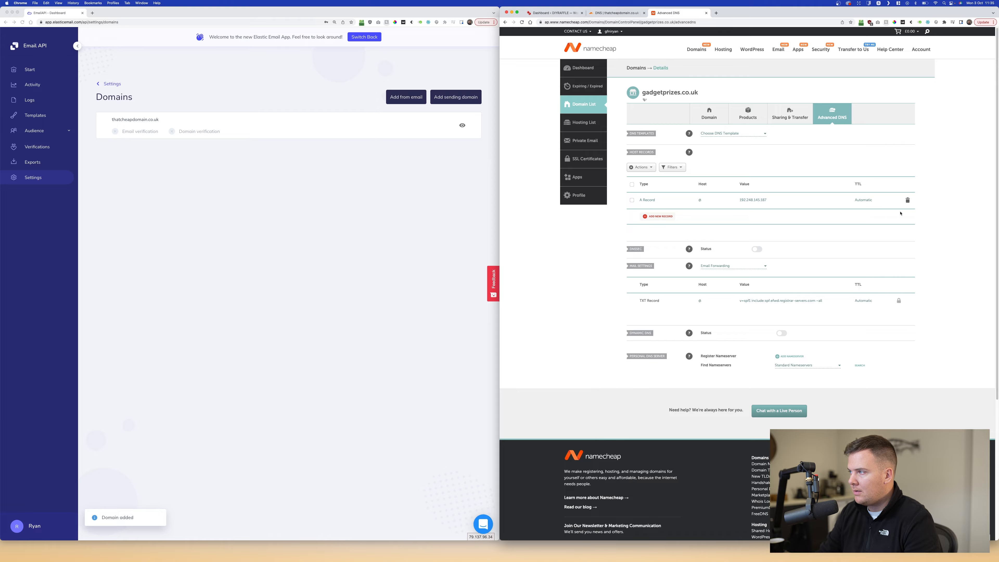
left_click(265, 167)
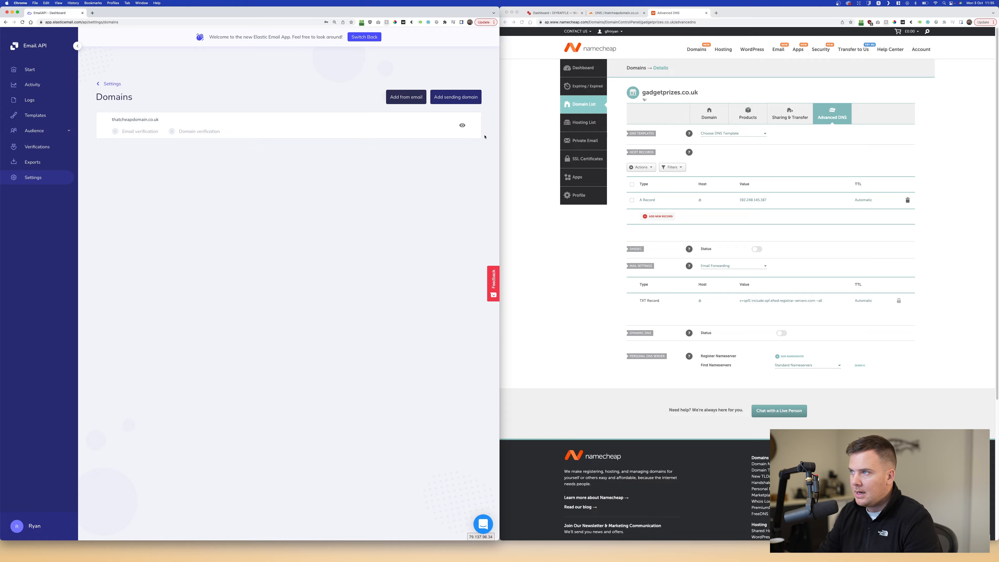
left_click(144, 129)
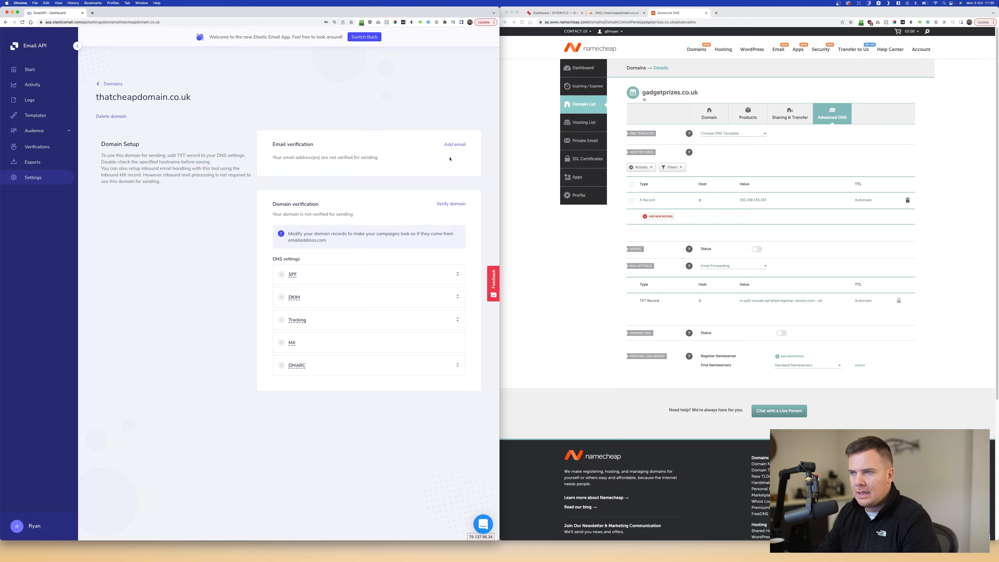
- Open the SPF help for thatcheapdomain.co.uk, showing Host @ and the SPF TXT value
left_click_drag(274, 204, 335, 206)
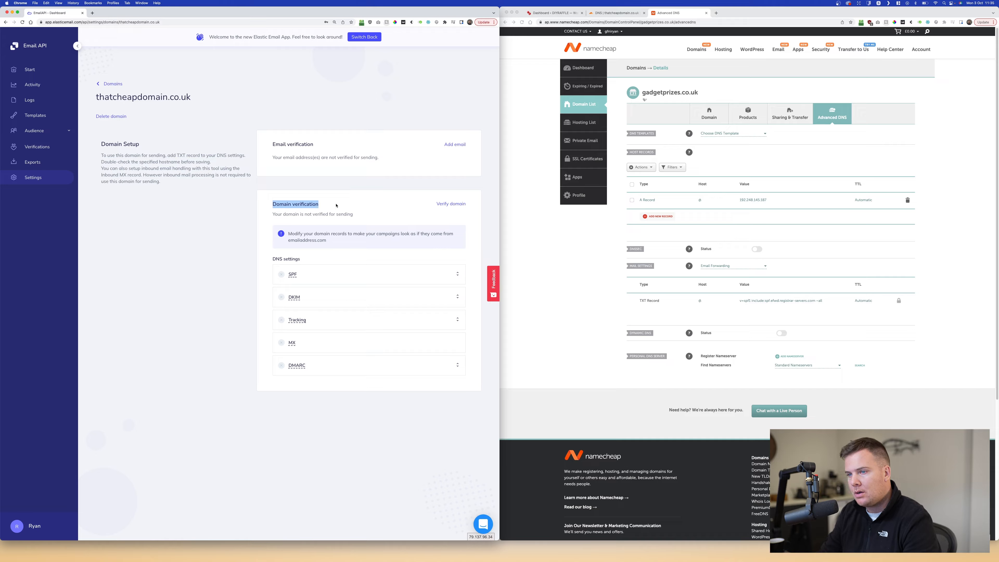
left_click(292, 275)
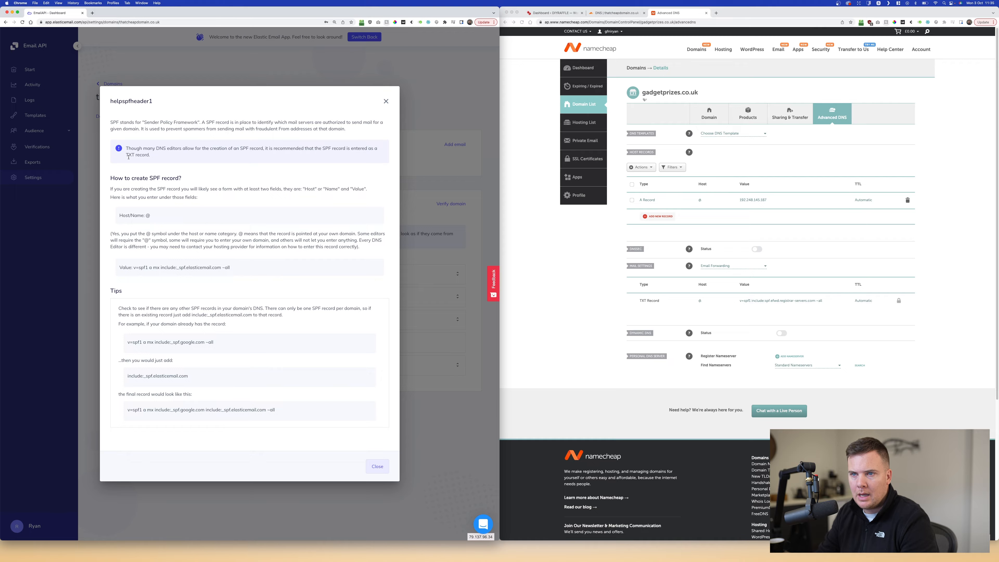
- Start a new Cloudflare DNS record named @ and copy the SPF value from Elastic Email's guide
left_click(632, 251)
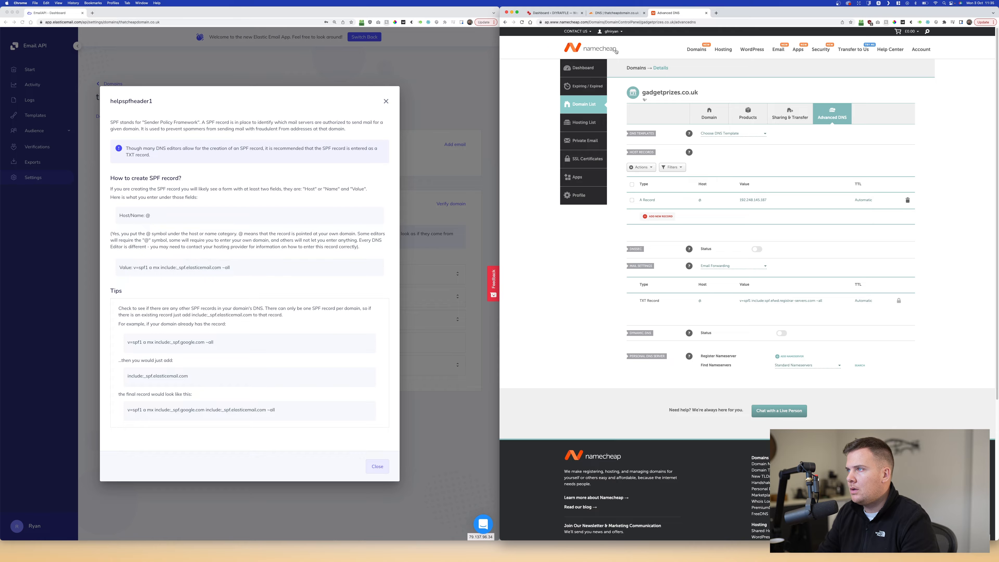
left_click(610, 13)
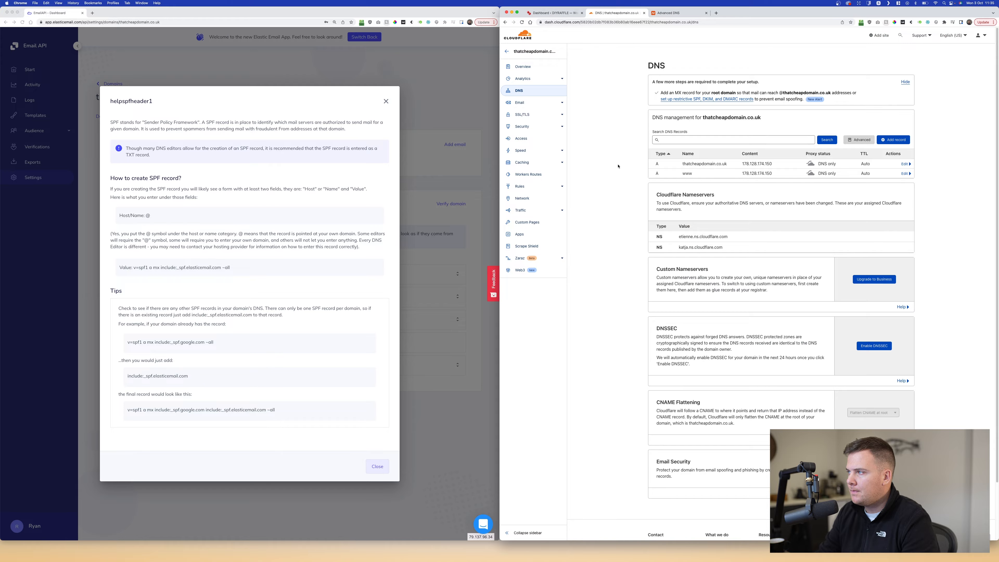
left_click(892, 140)
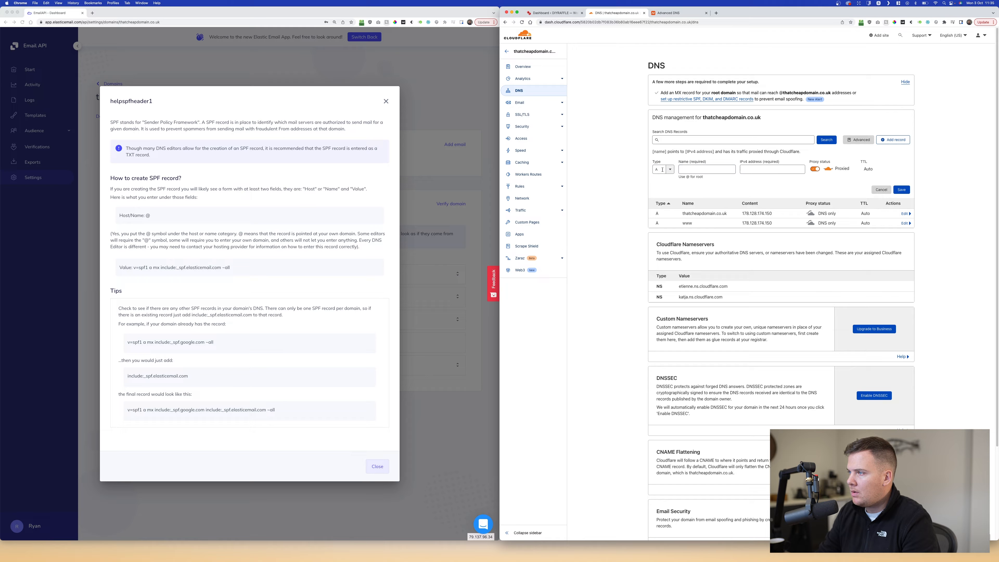
left_click(662, 169)
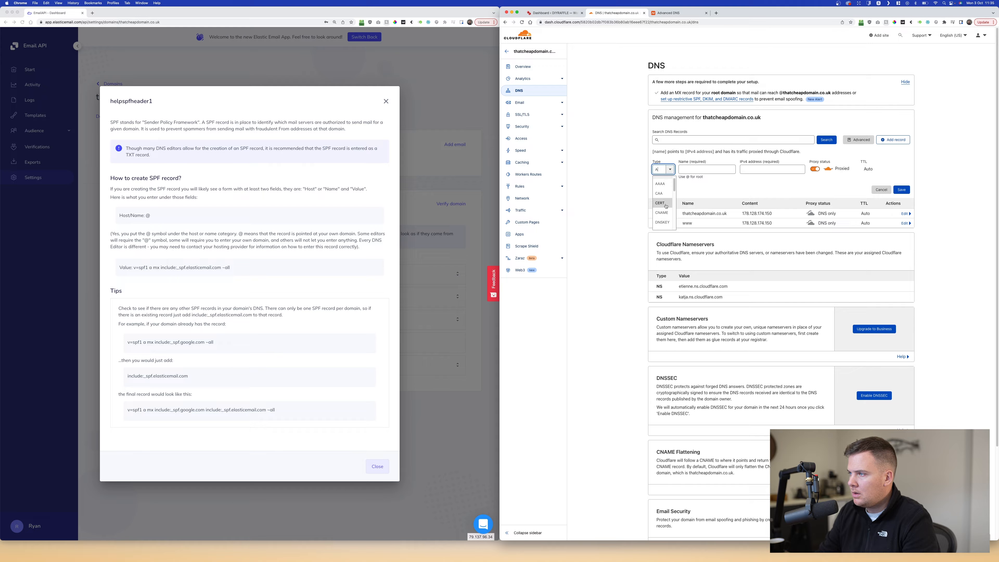
type("te")
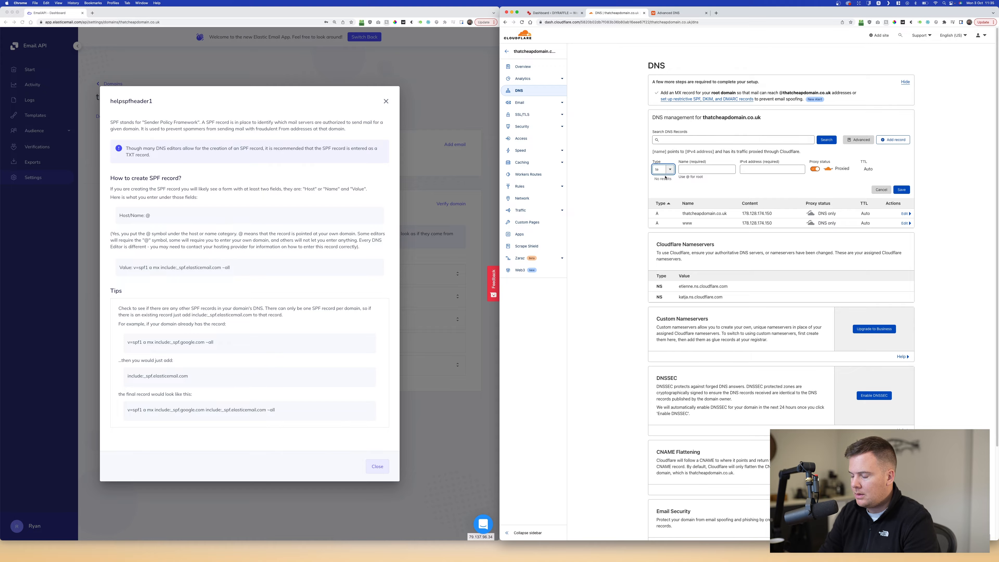
left_click(687, 170)
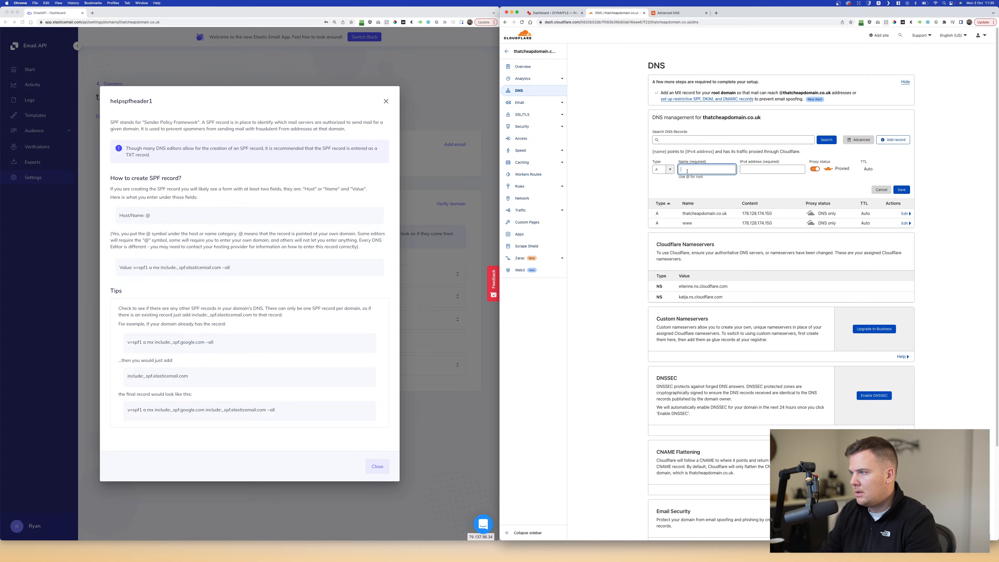
type("@")
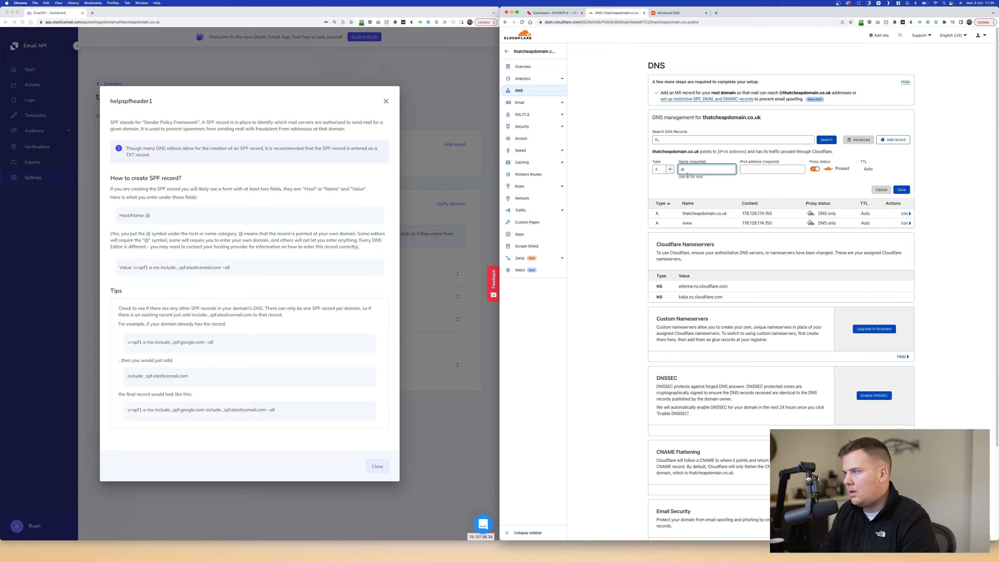
left_click(193, 269)
triple_click(188, 265)
left_click_drag(230, 268, 255, 271)
key("super+c")
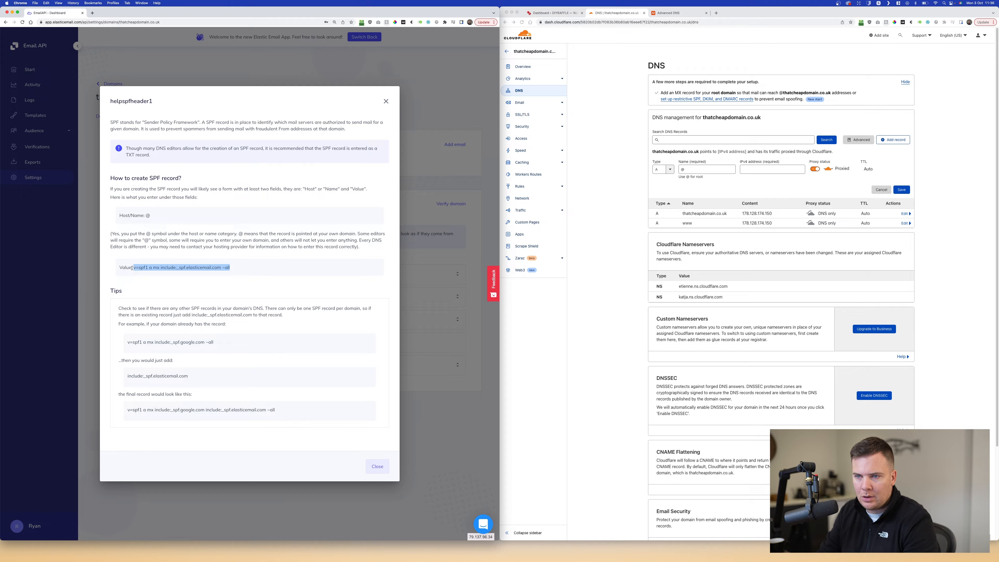
- Paste the SPF value into the record, turn off proxying, and attempt to save
left_click(680, 169)
left_click(747, 169)
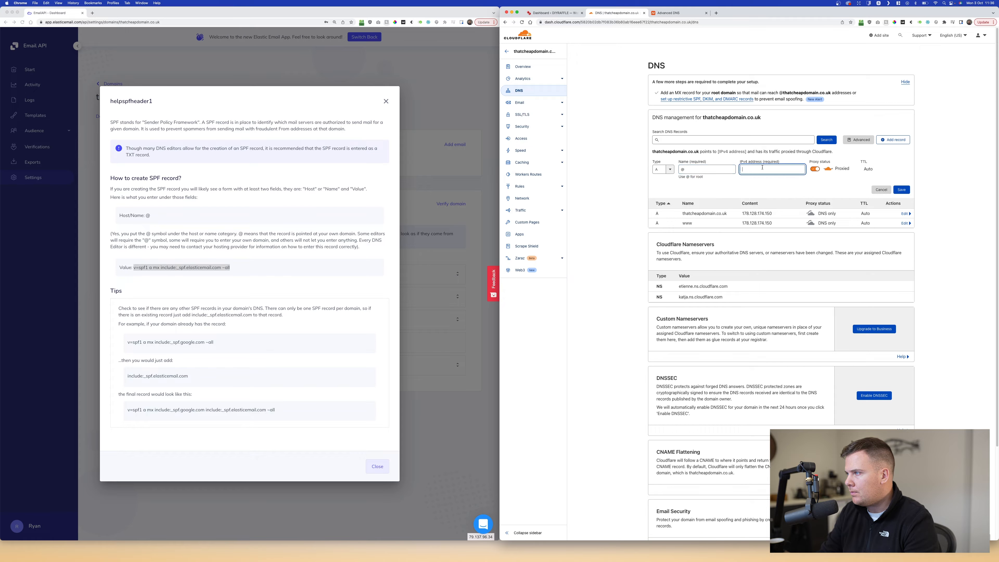
key("super+v")
left_click(817, 169)
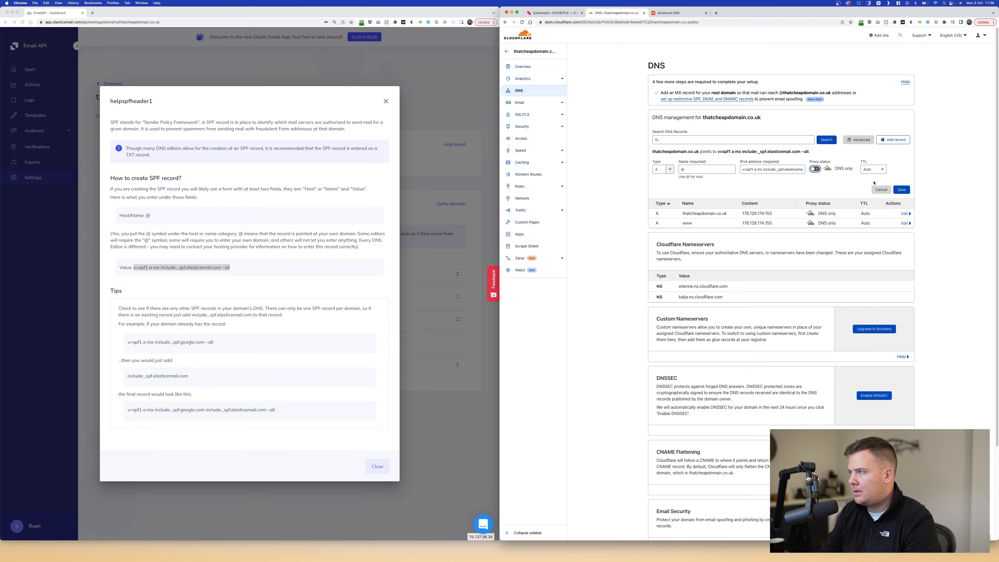
left_click(901, 189)
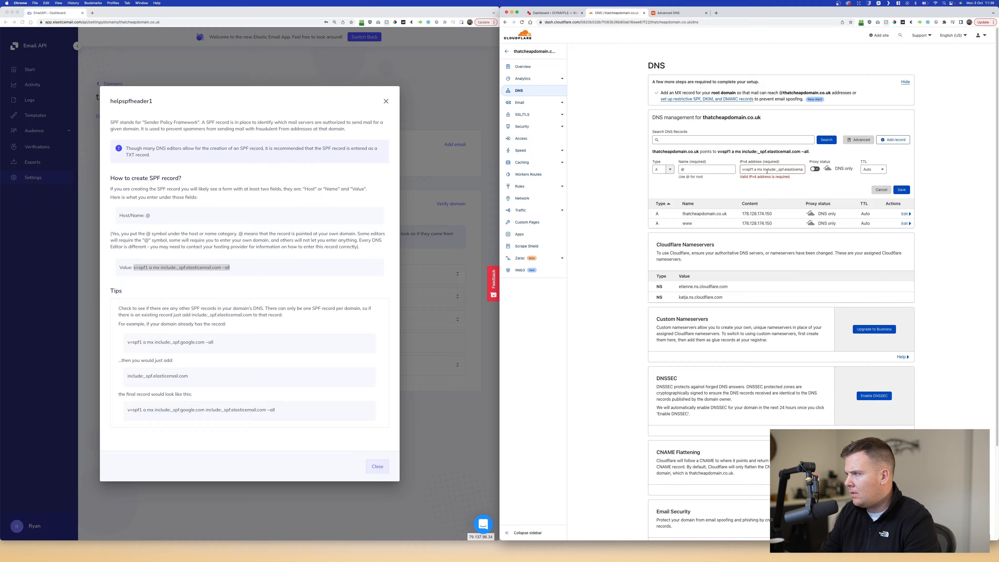
- Set the record type to TXT, paste v=spf1 a mx include:_spf.elasticemail.com ~all as content, and save
left_click(663, 169)
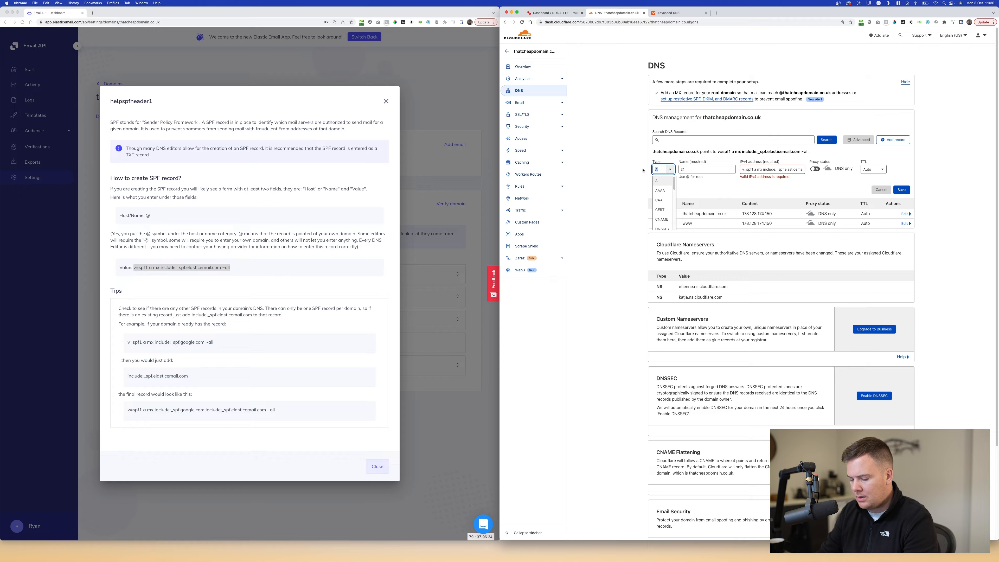
type("TXT")
key("Return")
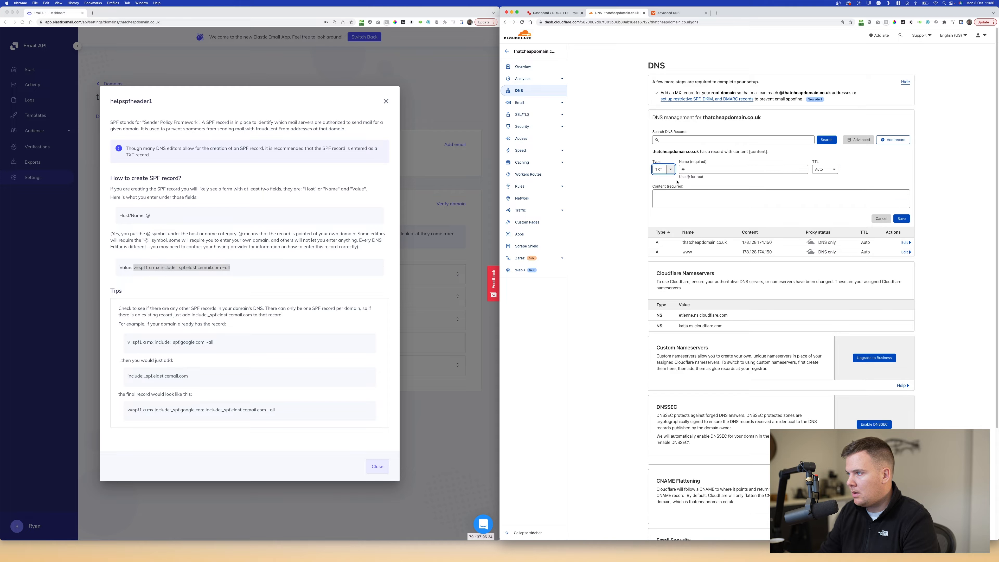
left_click(692, 195)
type("v=spf1 a mx include:_spf.elasticemail.com ~all")
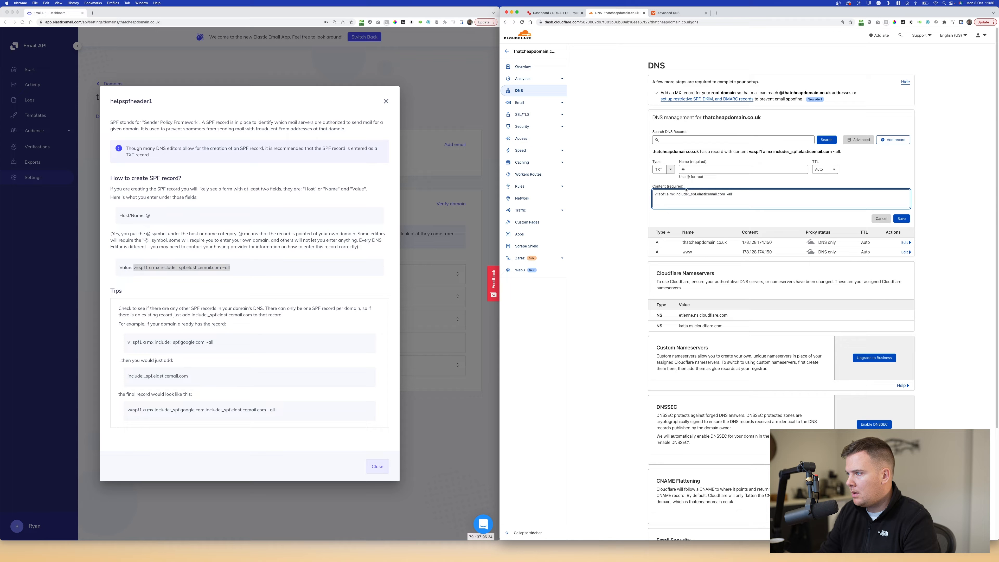
left_click(687, 169)
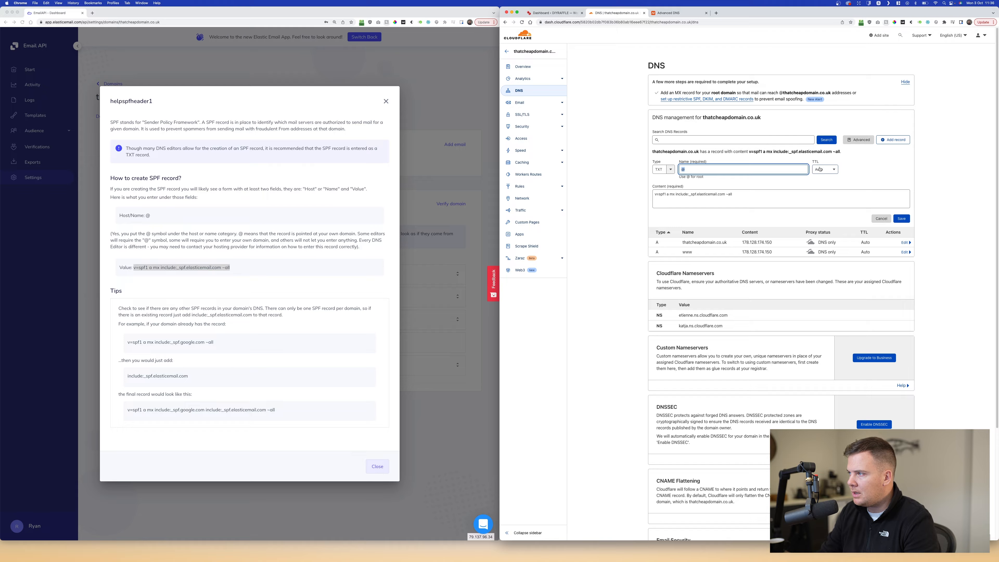
left_click(904, 219)
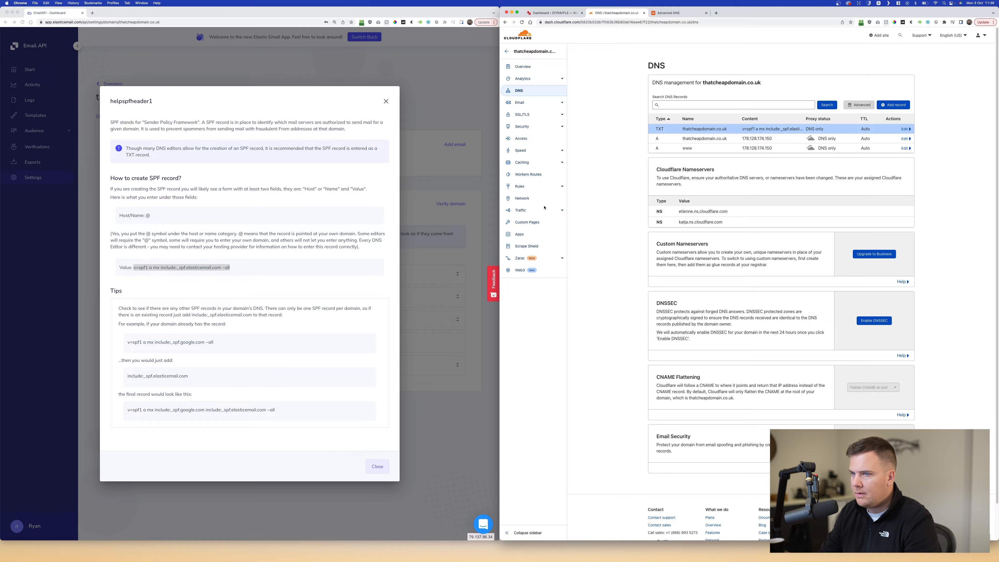
- Review the SPF guide's final-record example, then close the guide
left_click(133, 314)
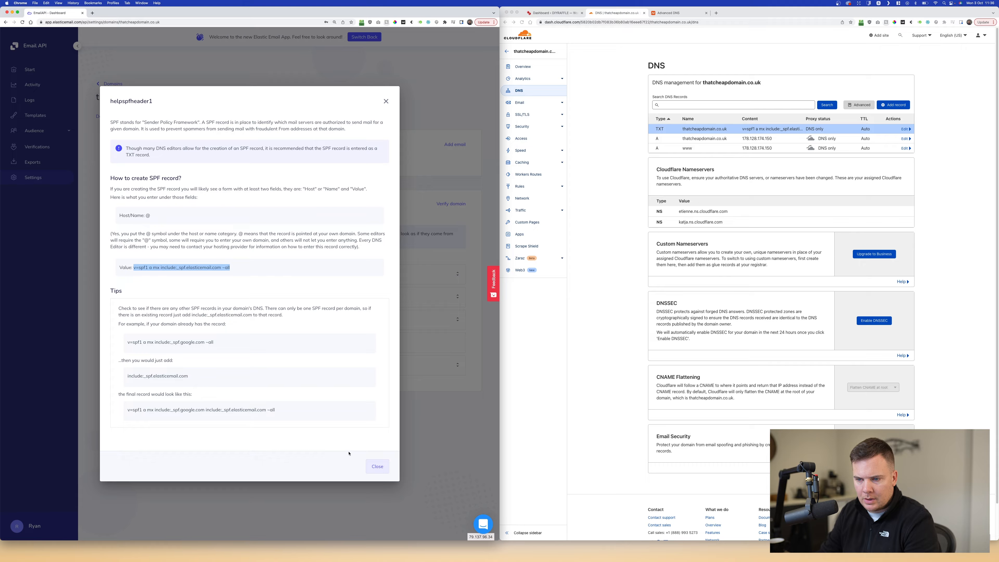
left_click(186, 431)
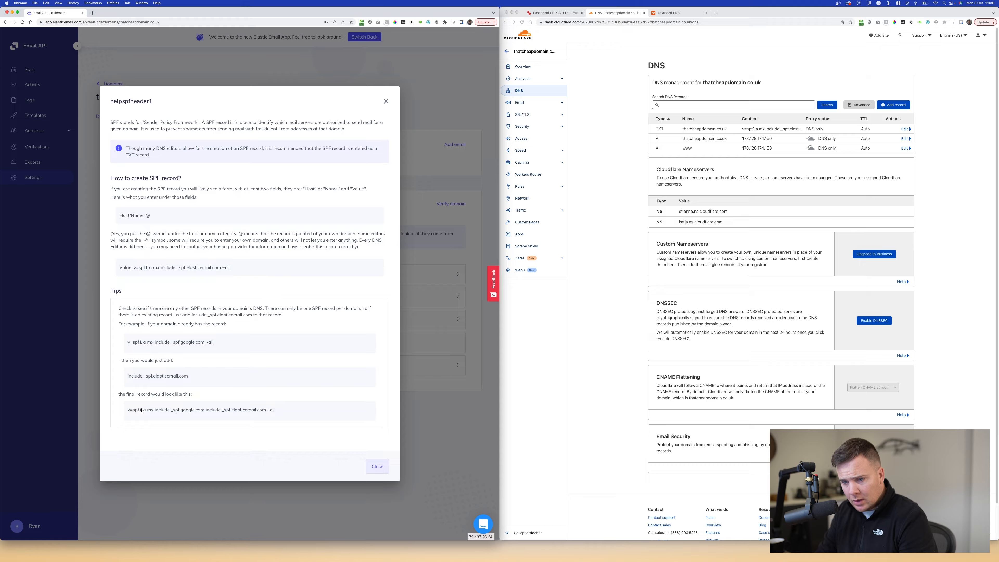
left_click_drag(195, 409, 201, 411)
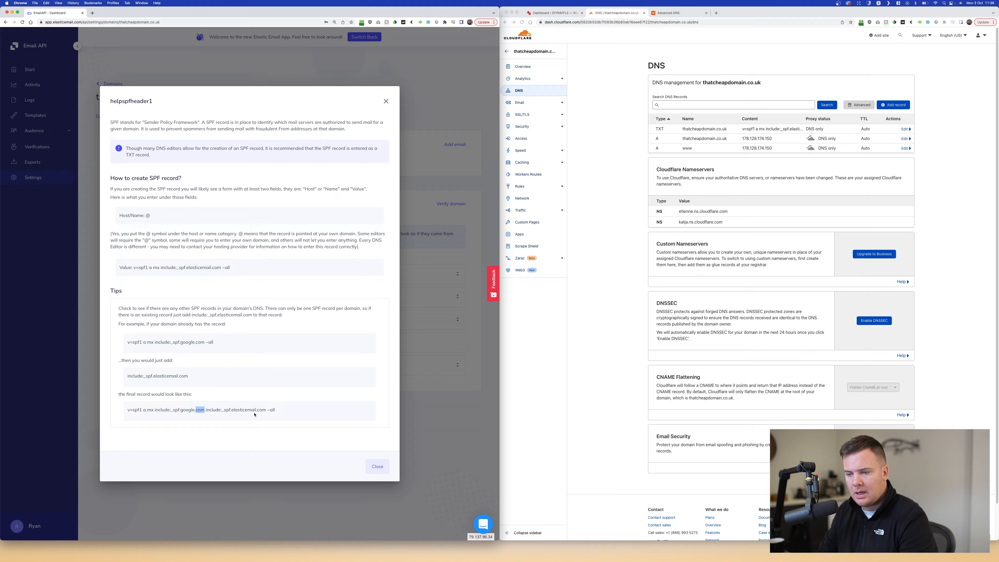
left_click_drag(299, 411, 127, 408)
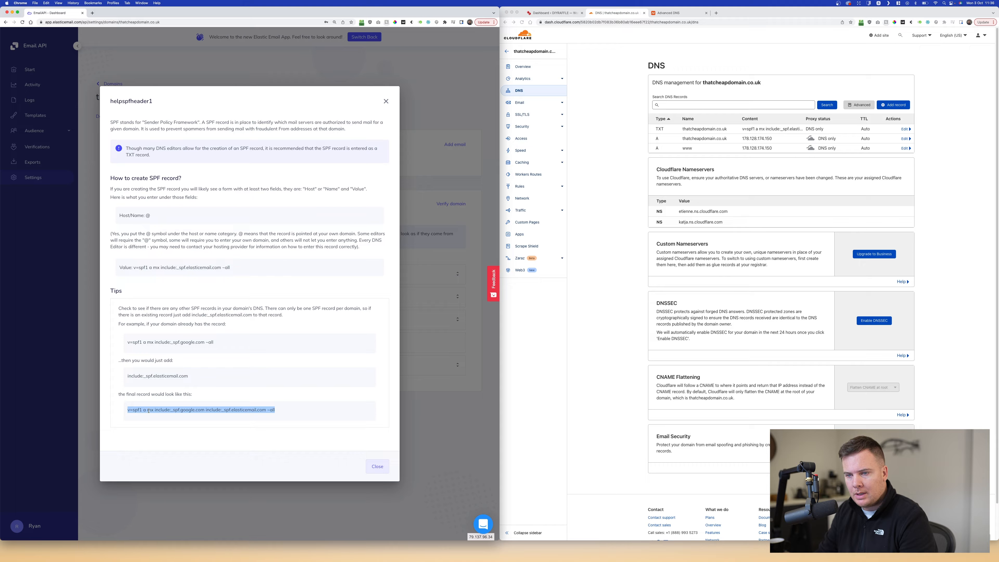
mouse_move(133, 268)
left_mouse_down()
mouse_move(217, 268)
mouse_move(119, 267)
left_mouse_up()
left_click(402, 458)
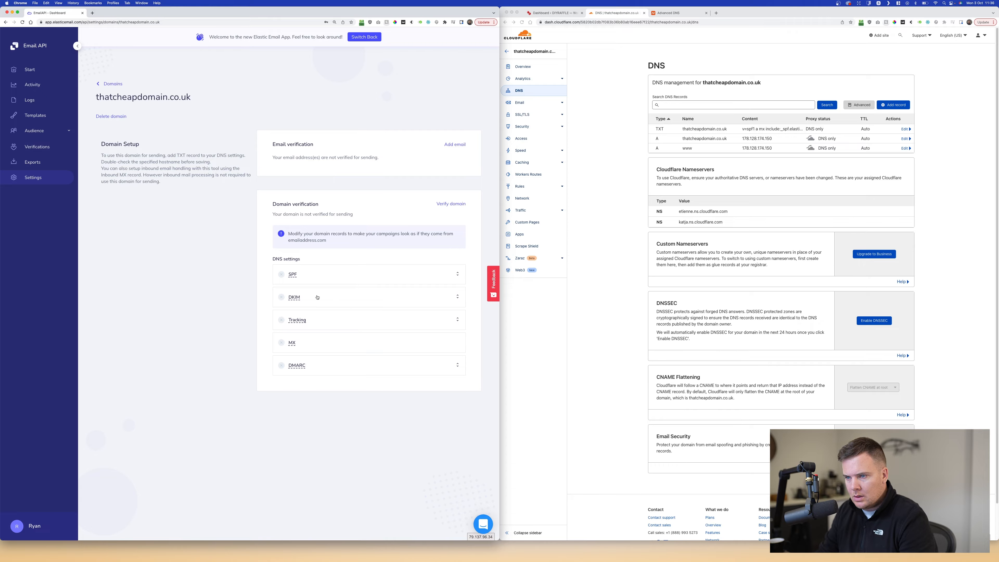
- Open the DKIM guide and start a Cloudflare TXT record named api._domainkey
left_click(292, 298)
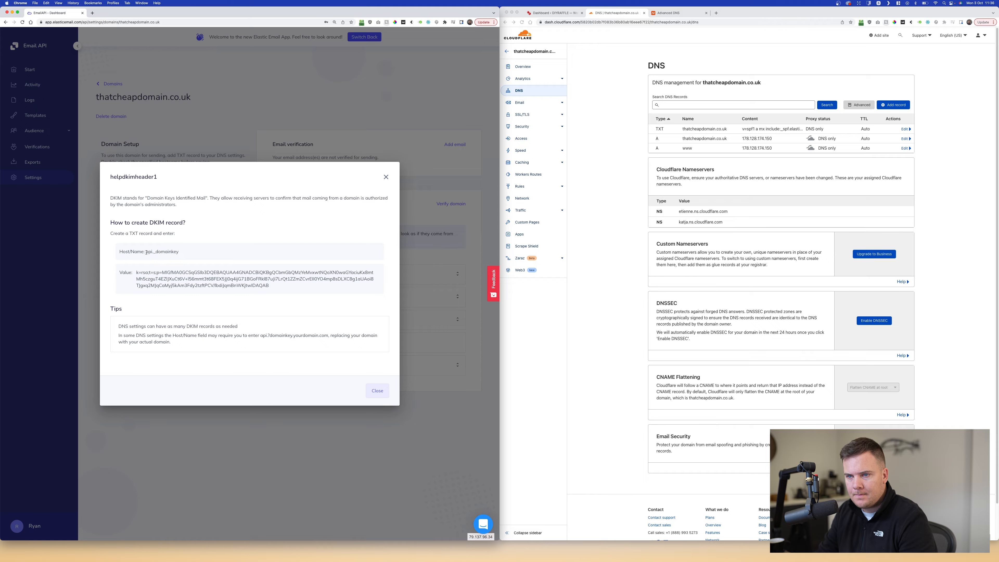
left_click_drag(147, 252, 197, 252)
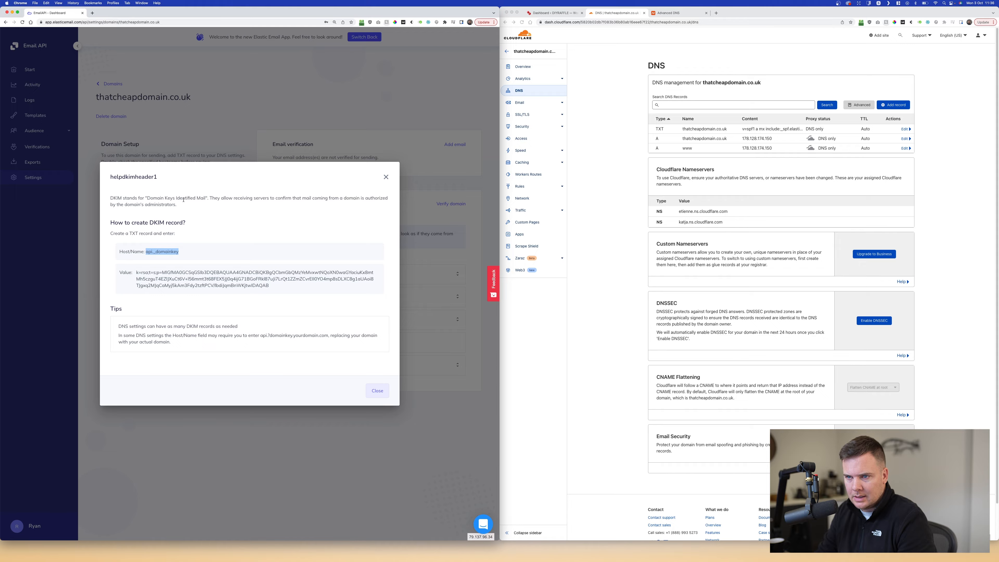
left_click(199, 198)
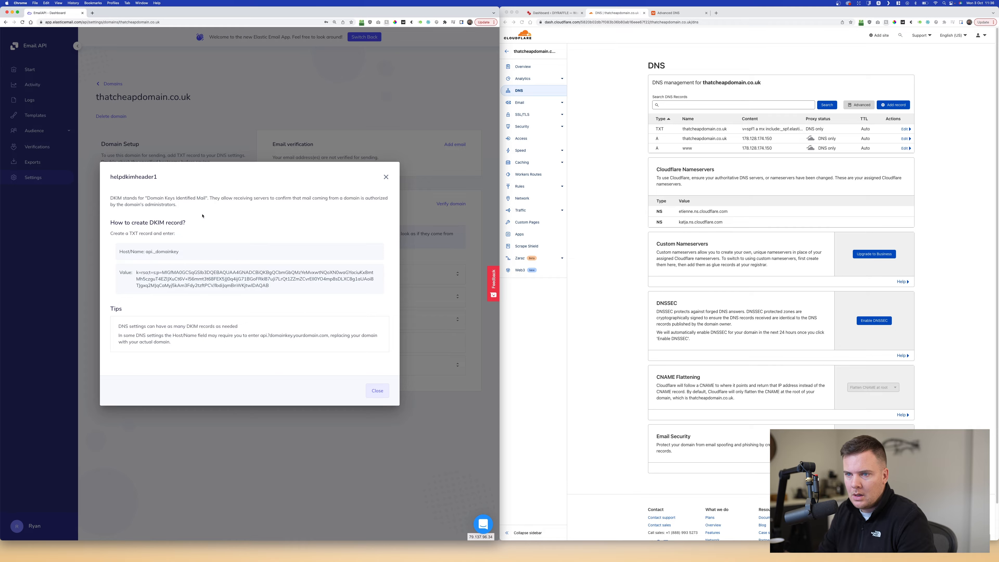
left_click_drag(146, 252, 179, 252)
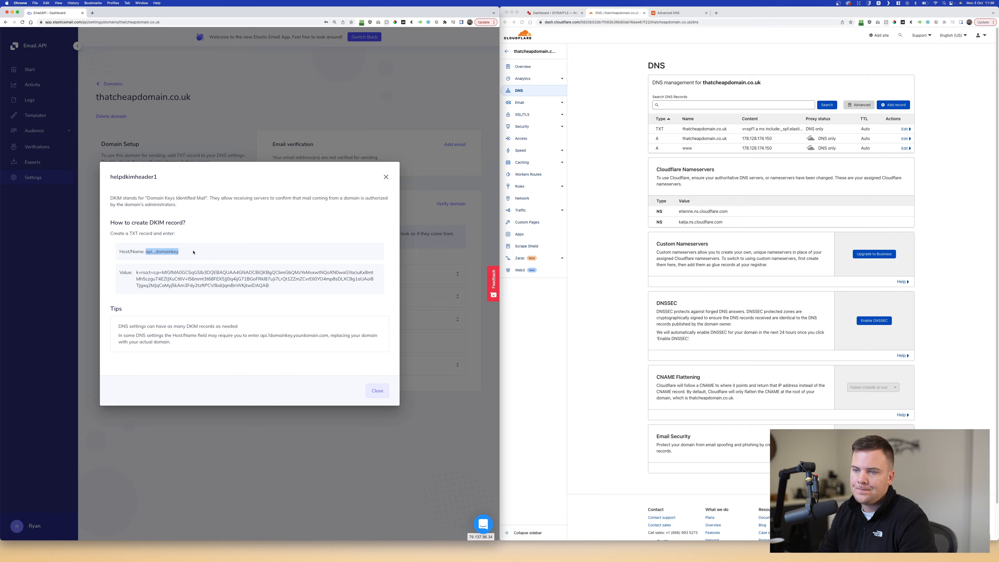
left_click(589, 240)
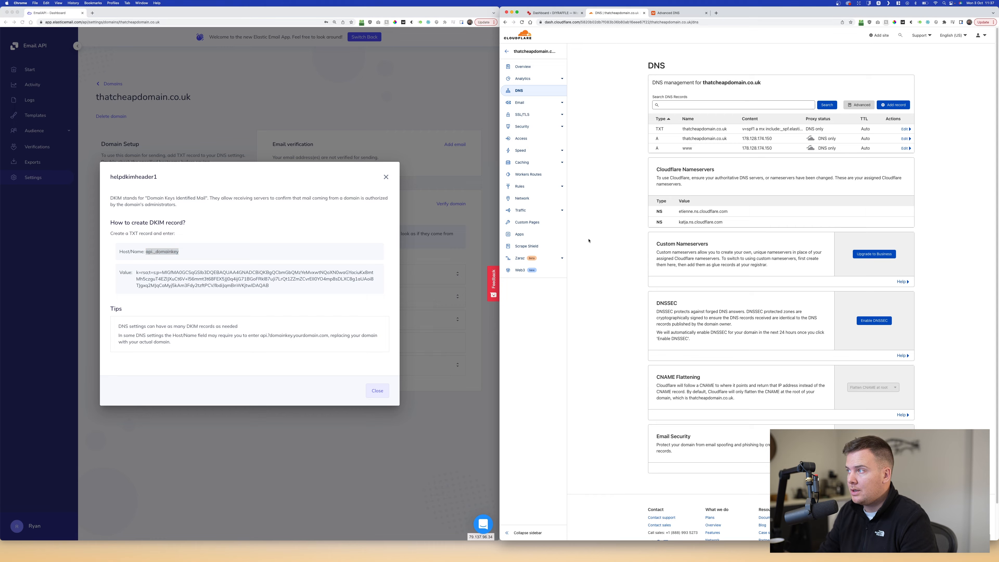
left_click(894, 105)
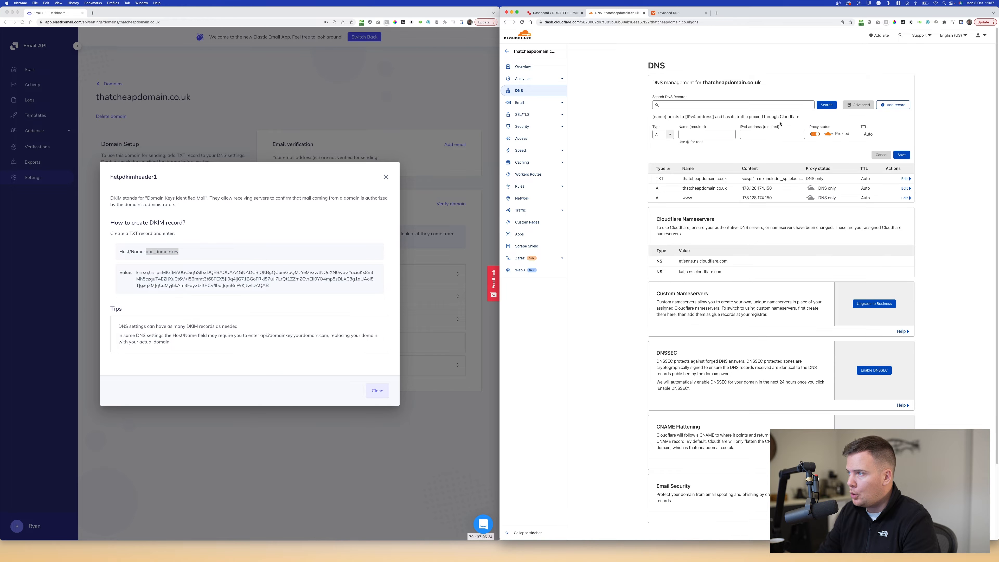
left_click(665, 136)
scroll(669, 158, "down", 2)
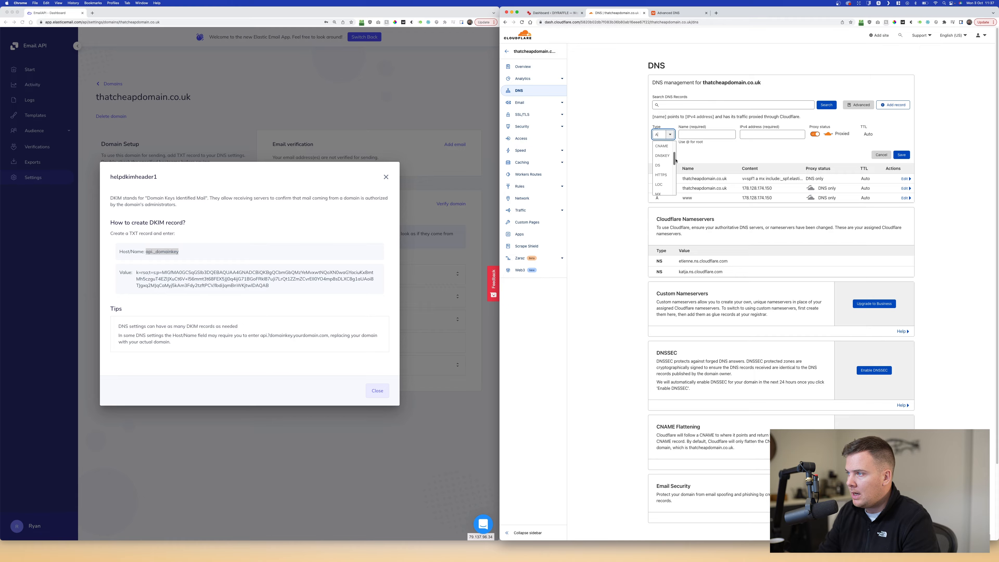
left_click_drag(675, 160, 675, 187)
left_click(661, 189)
left_click(688, 134)
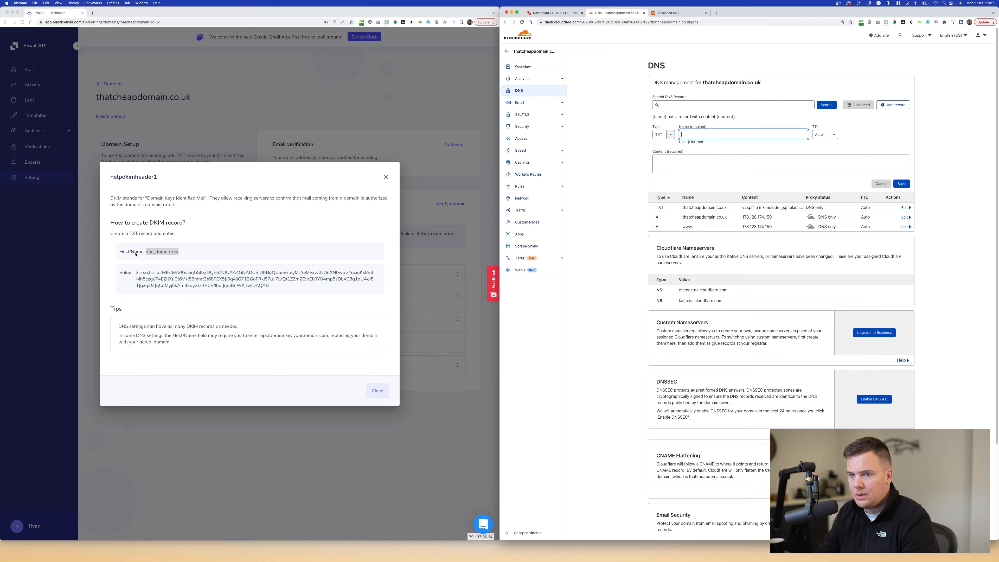
type("api._domainkey")
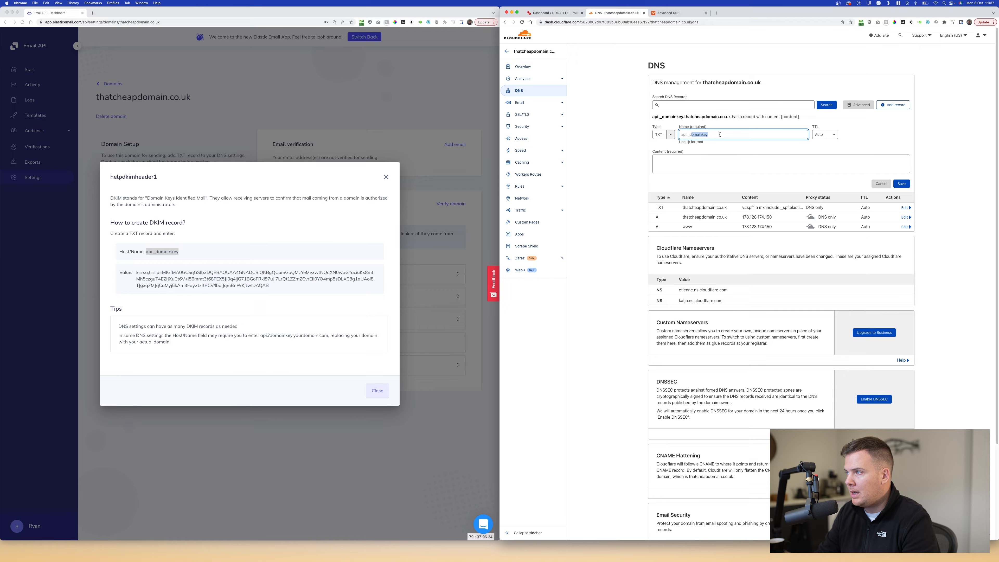
- Copy Elastic Email's DKIM key into the record's content and save it
left_click(138, 279)
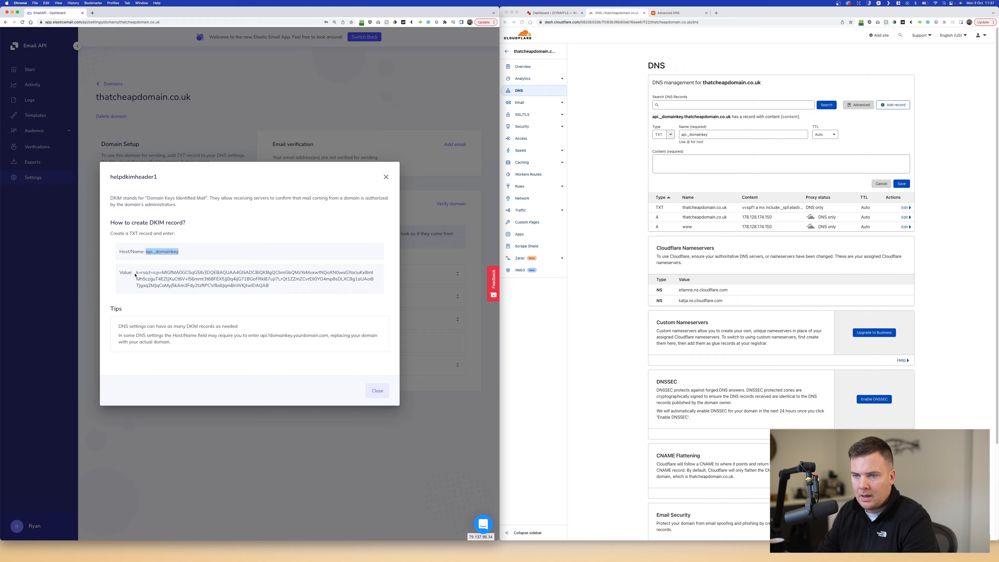
left_click_drag(136, 273, 280, 286)
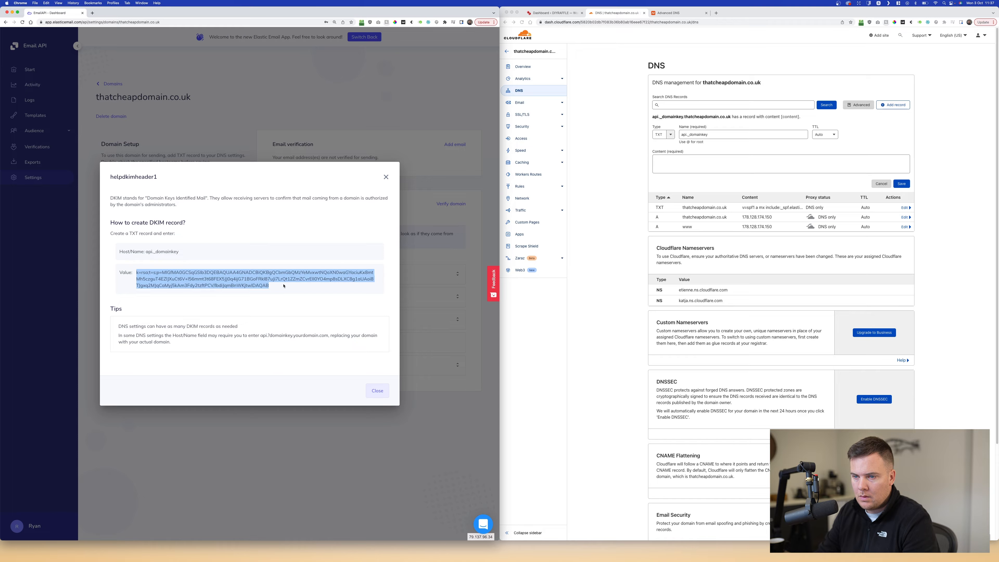
left_click(769, 146)
left_click(733, 165)
type("k=rsa;t=s;p=MIGfMA0GCSqGSIb3DQEBAQUAA4GNADCBiQKBgQCbmGbQMzYeMvxwtNQoXN0waGYaciuKx8mtMh5czguT4EZlJXuCt6V+l56mmt3t68FEX5JJ0q4ijG71BGoFRkl87uJi7LrQt1ZZmZCvrEll0YO4mp8sDLXC8g1aUAoi8TJgxq2MJqCaMyj5kAm3Fdy2tzftPCV/lbdiJqmBnWKjtwIDAQAB")
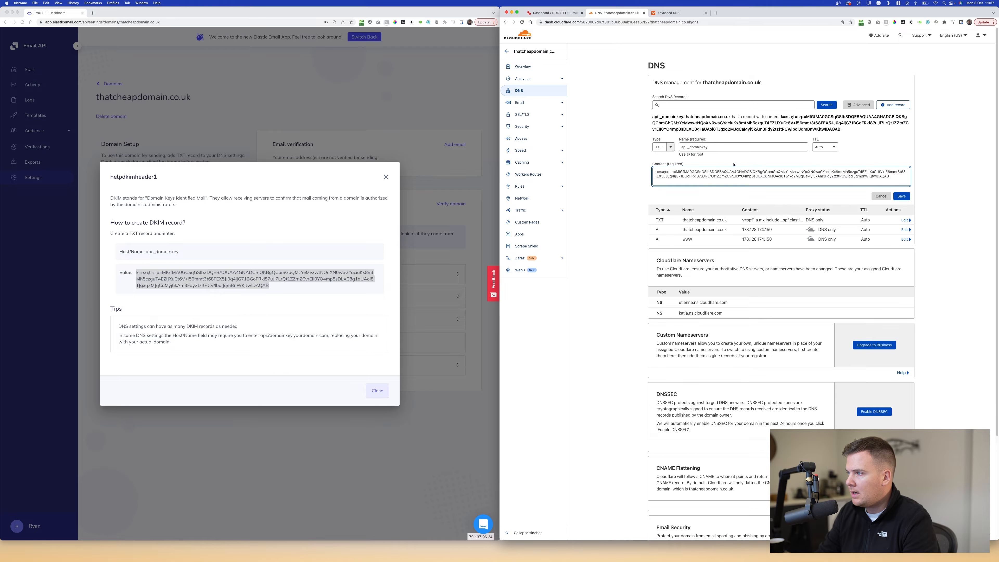
left_click(902, 197)
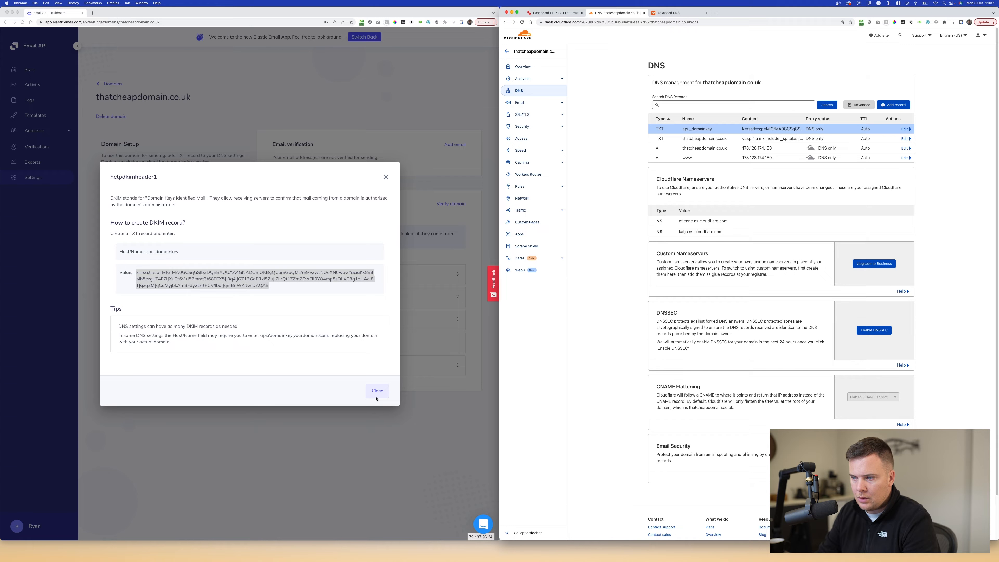
- Read the DKIM tips in the guide, then close it
left_click(119, 328)
left_click_drag(119, 326, 239, 326)
left_click(205, 330)
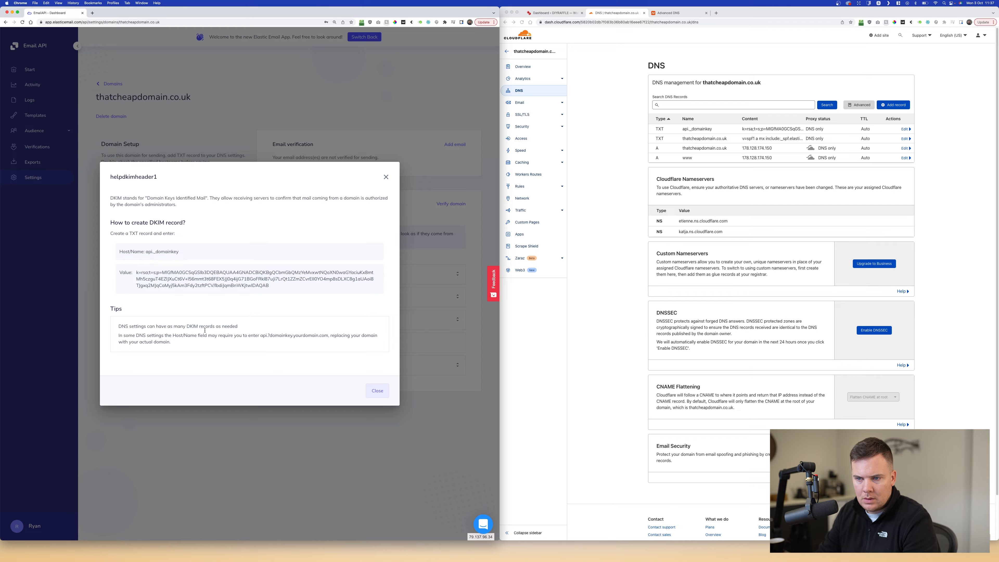
left_click_drag(119, 335, 172, 341)
left_click(180, 343)
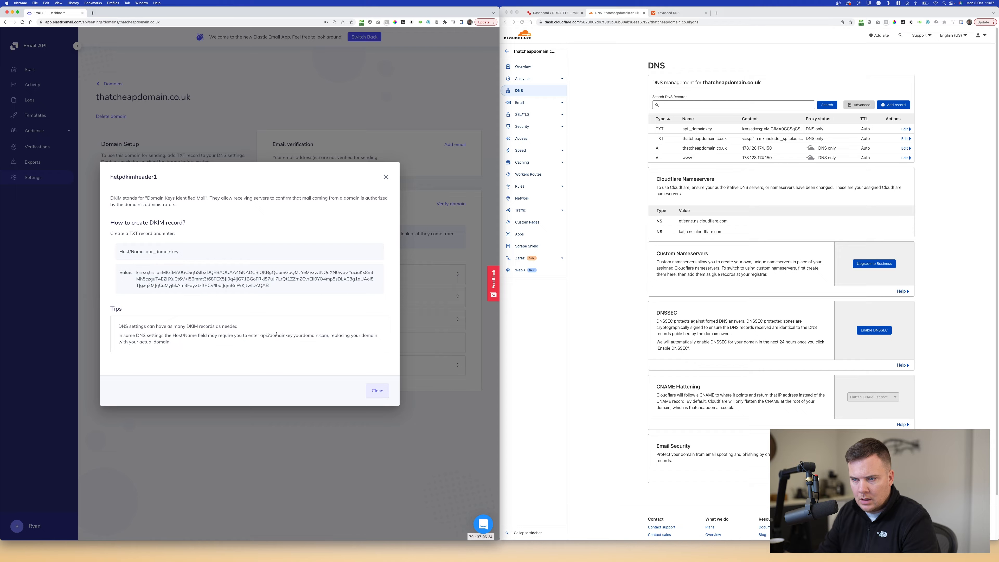
left_click(377, 392)
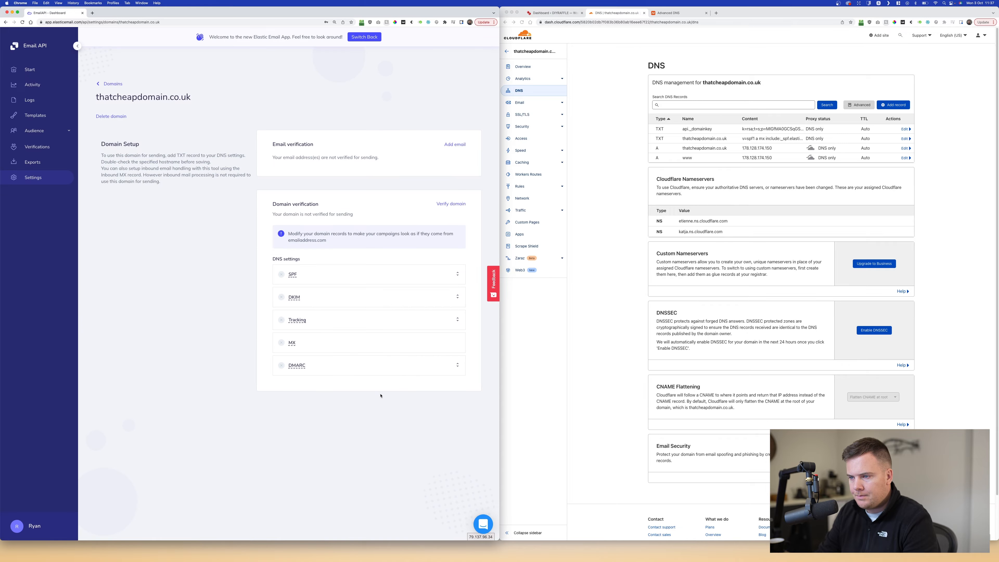
- Open the Tracking instructions and create a Cloudflare CNAME record named tracking
left_click(298, 320)
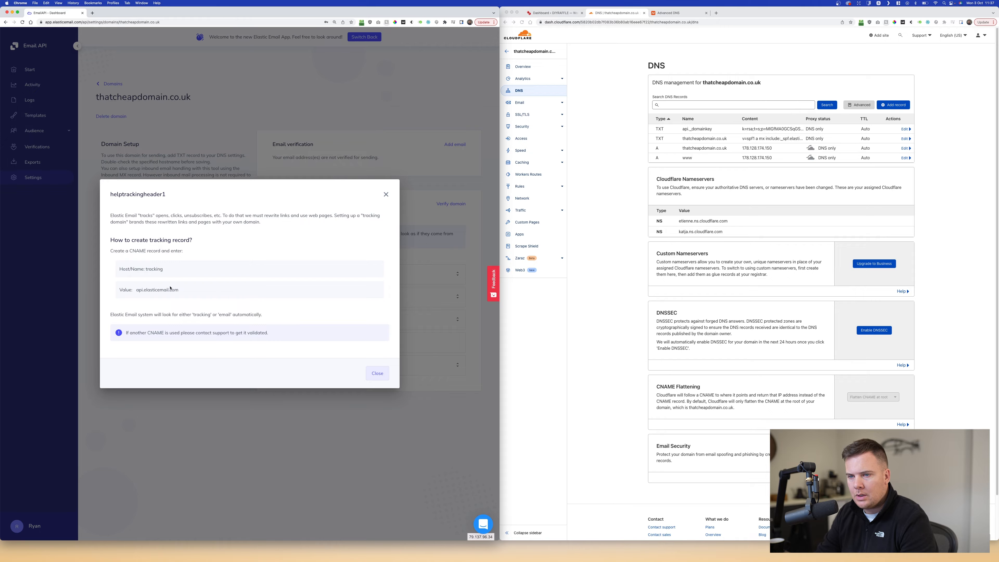
double_click(155, 270)
key("super+c")
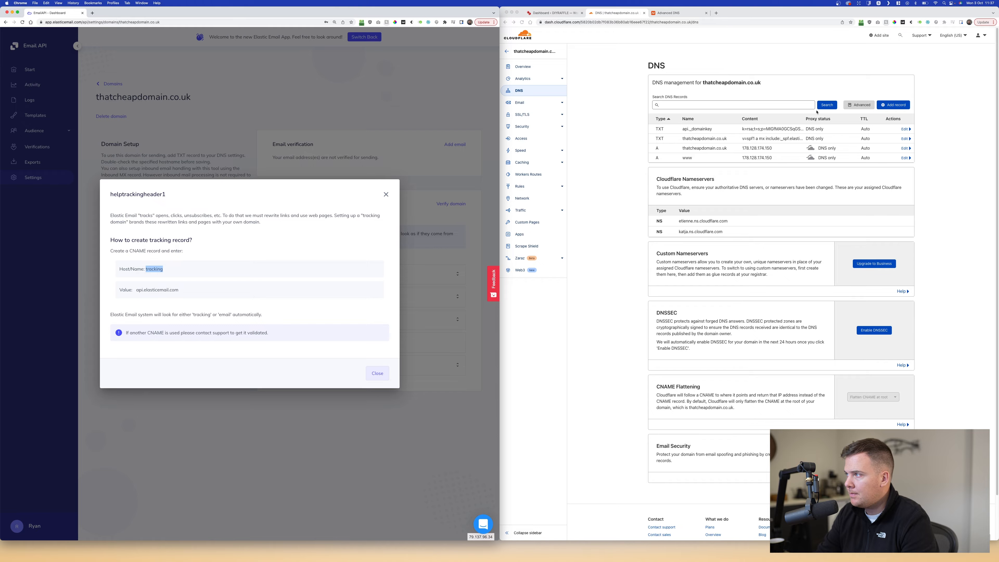
left_click(898, 106)
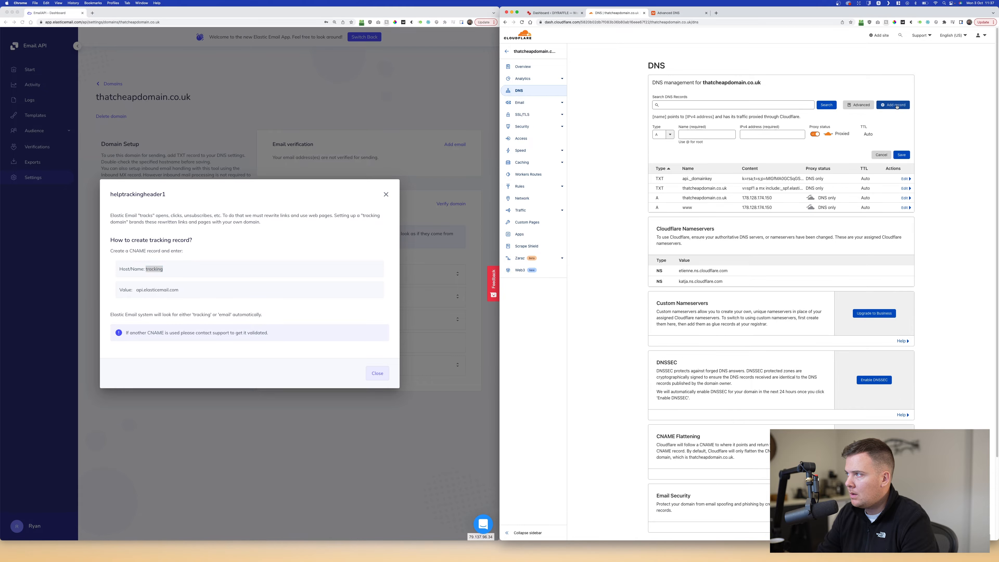
left_click(669, 136)
left_click(667, 181)
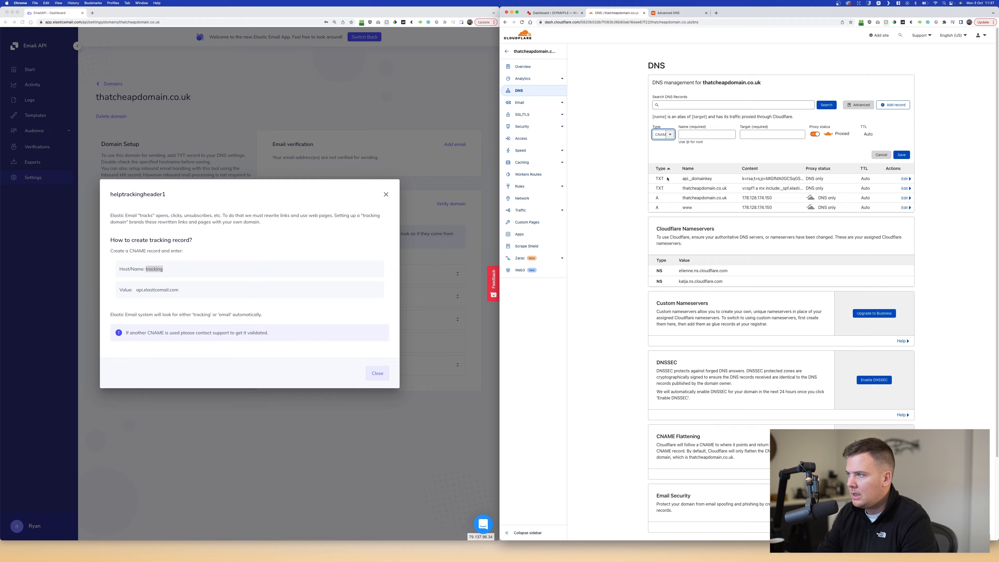
left_click(695, 137)
key("super+v")
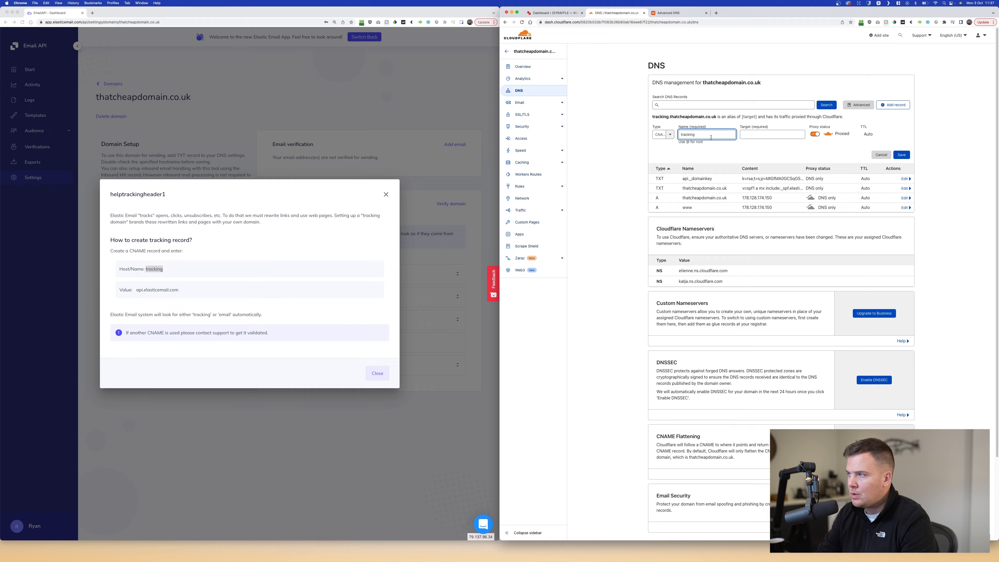
- Point the CNAME to api.elasticemail.com as DNS only, save it, and close the instructions
left_click(150, 299)
left_click_drag(135, 290, 180, 290)
key("super+c")
left_click(772, 135)
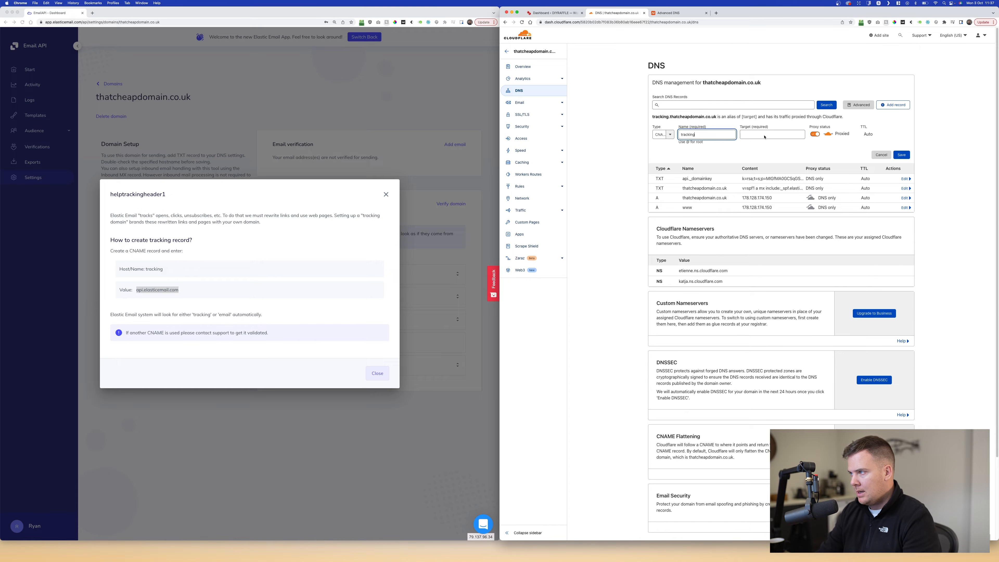
key("super+v")
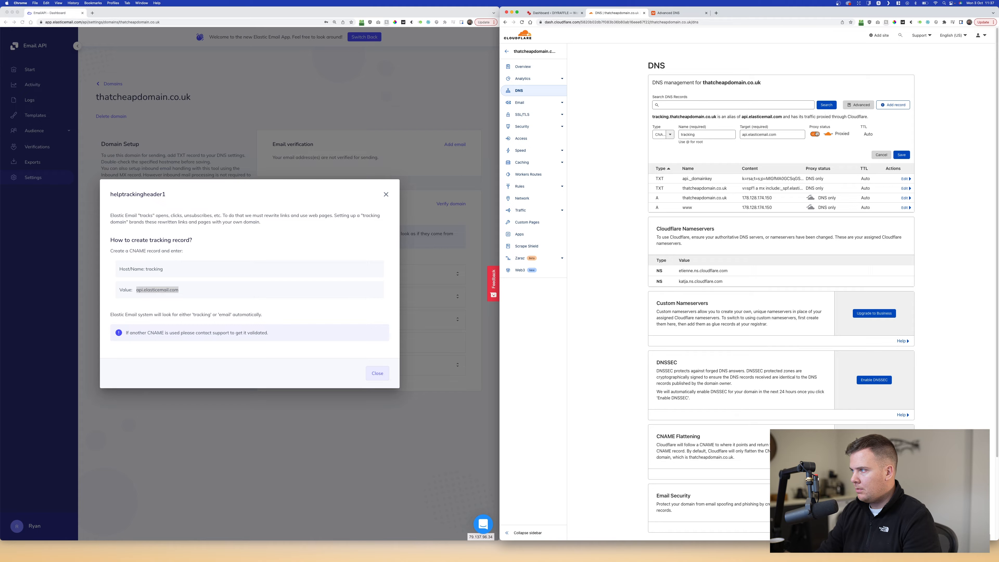
left_click(815, 134)
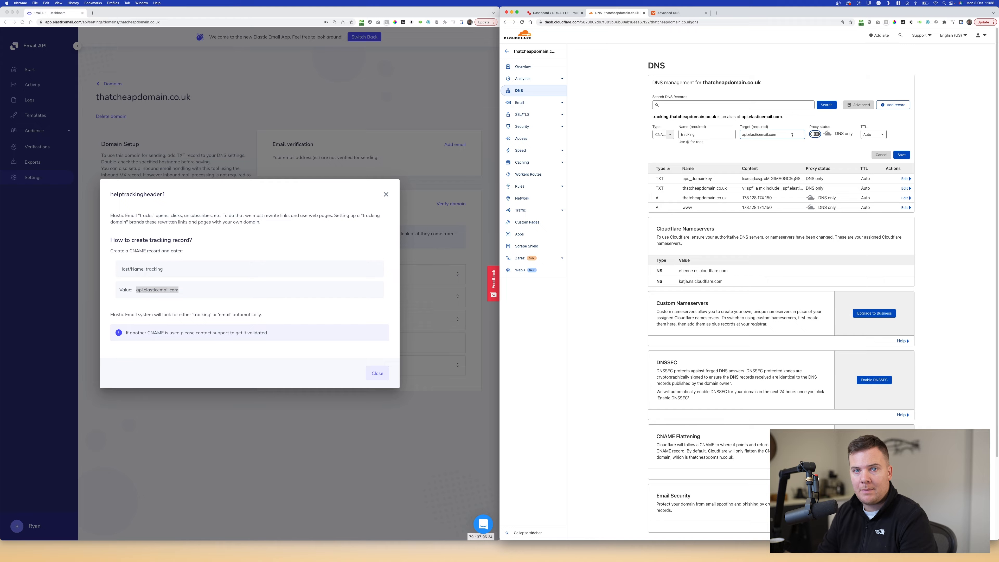
left_click(906, 156)
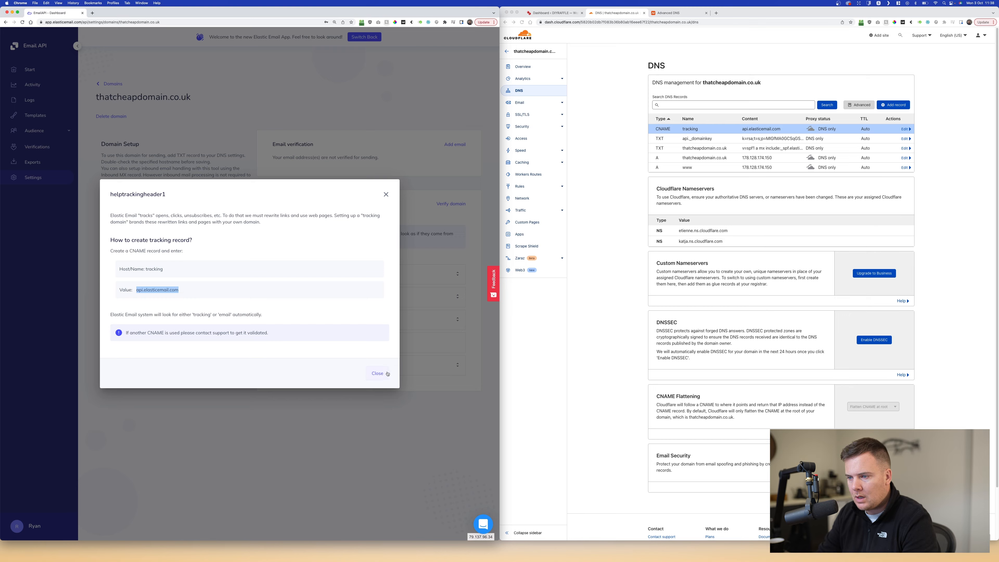
left_click(377, 373)
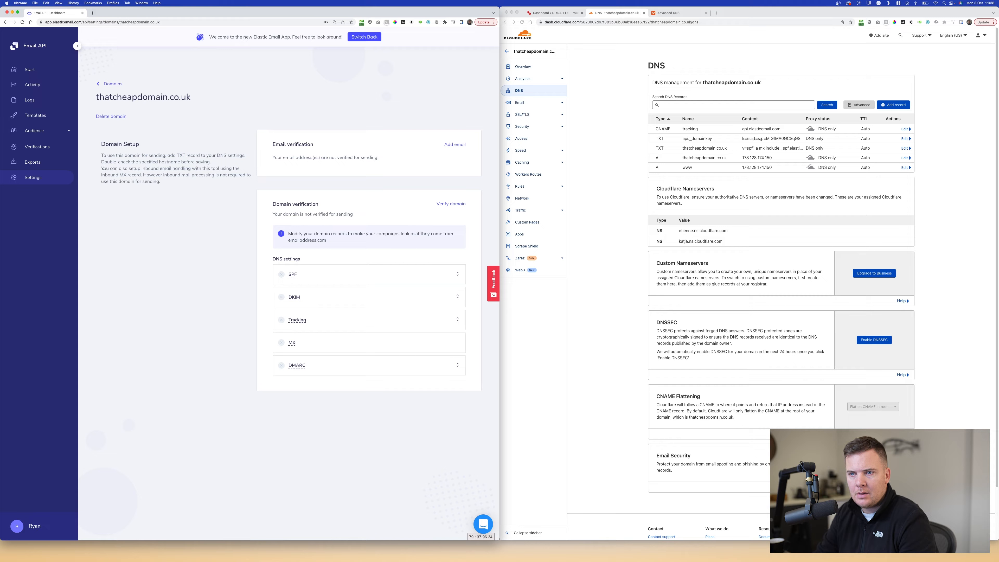
left_click_drag(103, 168, 161, 181)
- Open the DMARC help showing the example _dmarc TXT record with v=DMARC1;p=none
left_click(198, 187)
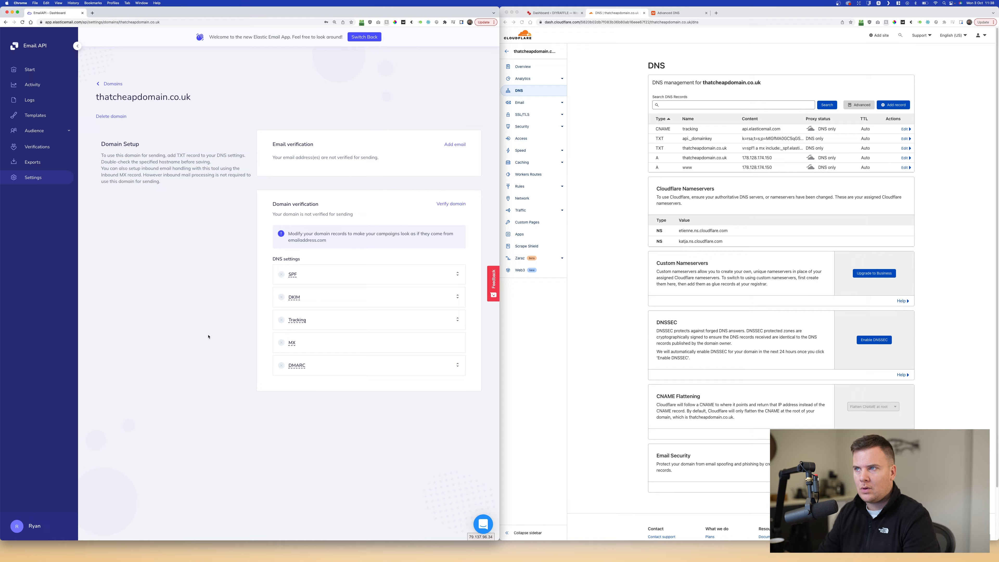
left_click(301, 367)
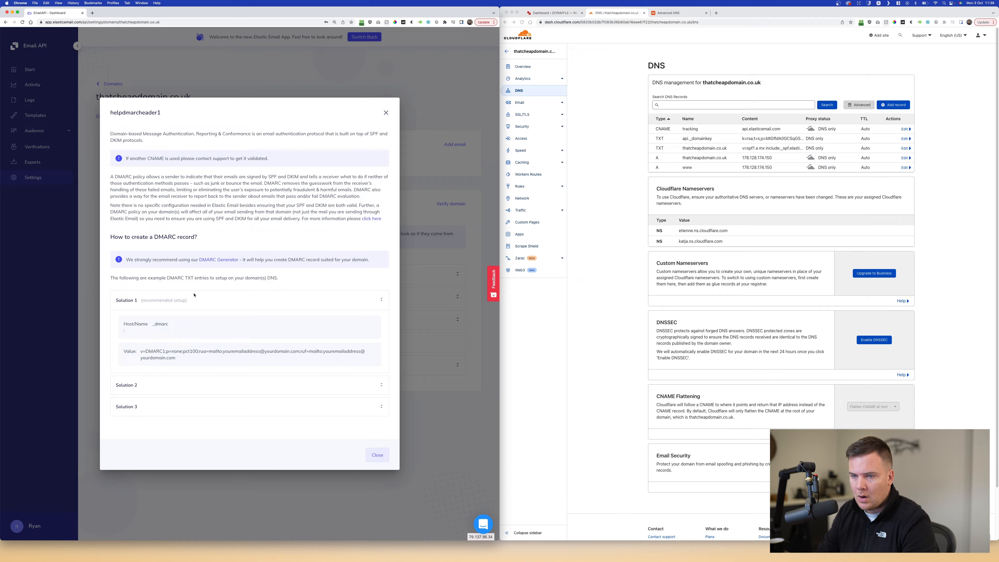
- Start a new Cloudflare TXT record named _dmarc
double_click(160, 324)
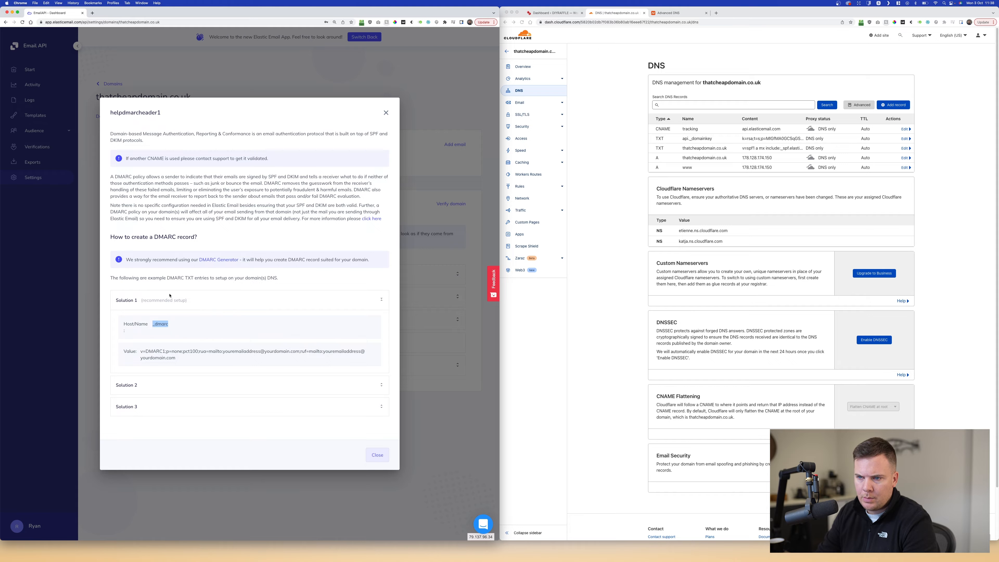
double_click(201, 278)
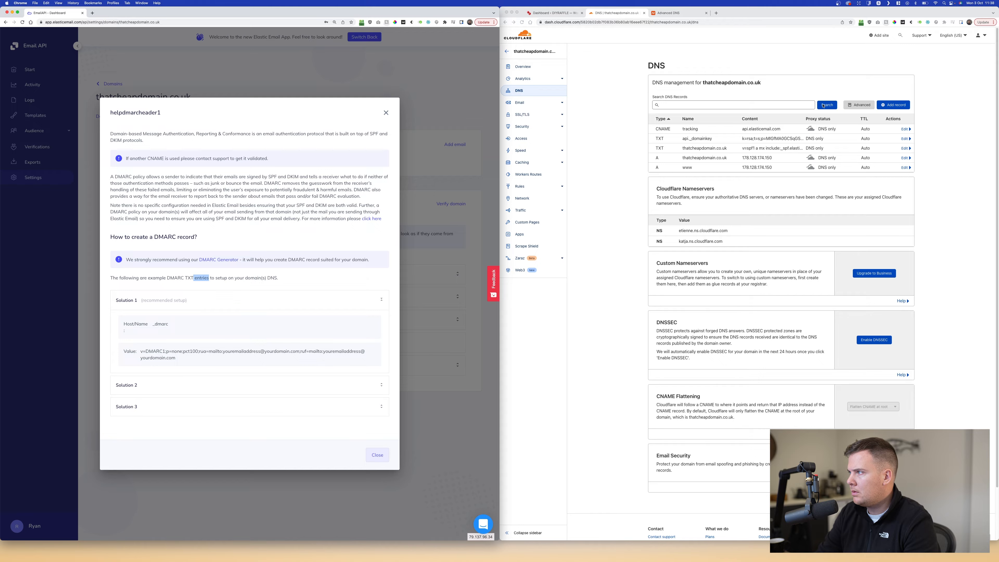
left_click(886, 93)
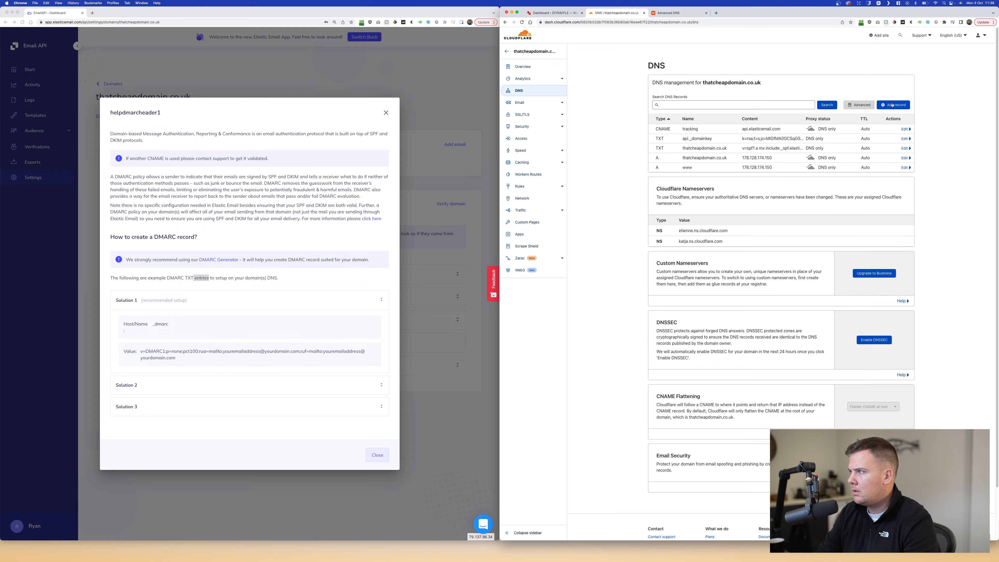
left_click(893, 105)
left_click(669, 135)
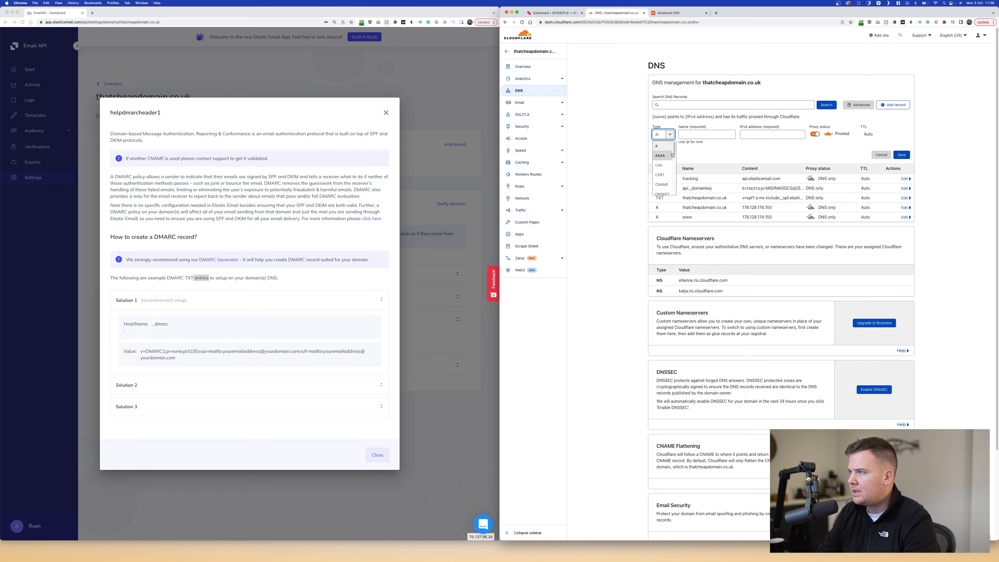
scroll(674, 165, "down", 3)
scroll(665, 169, "down", 3)
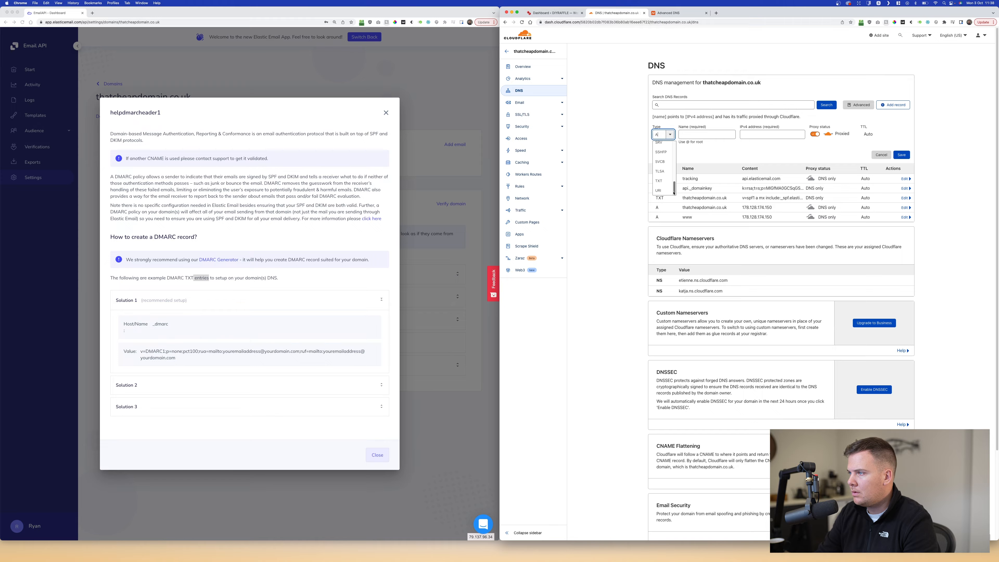
left_click(662, 188)
left_click(696, 135)
type("_dmarc")
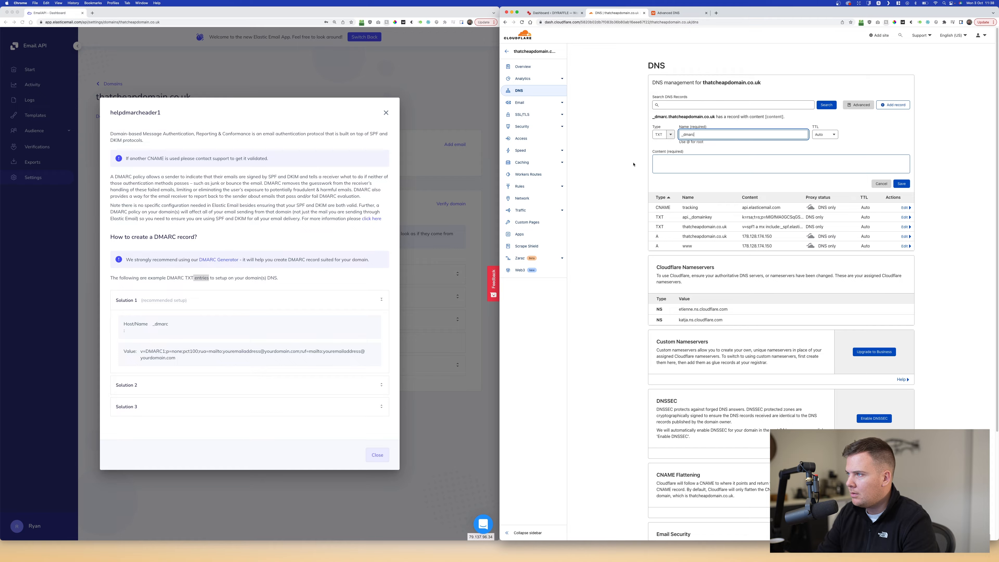
left_click(623, 173)
- Copy the recommended v=DMARC1;p=none value into the record's content
left_click(158, 355)
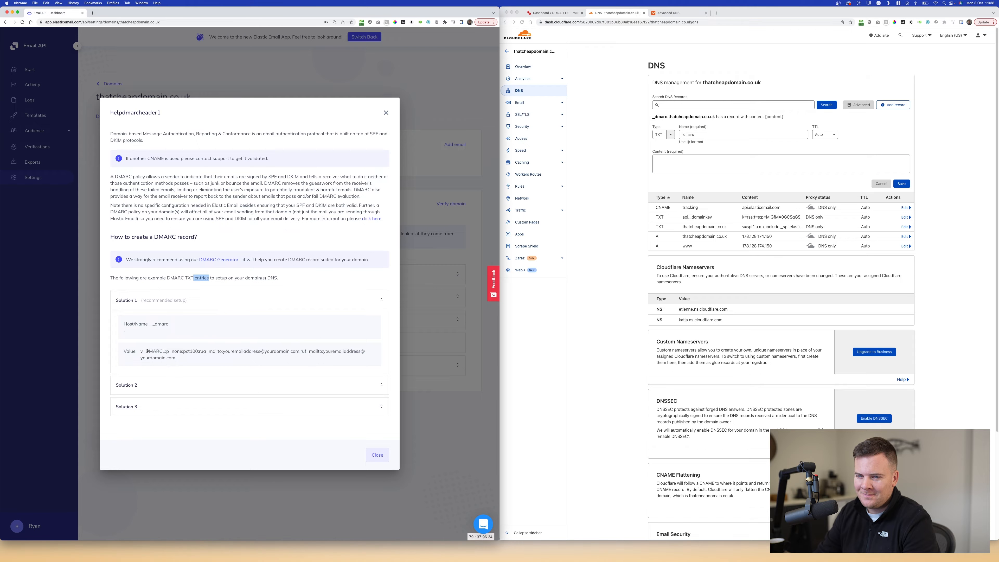
left_click_drag(140, 351, 188, 361)
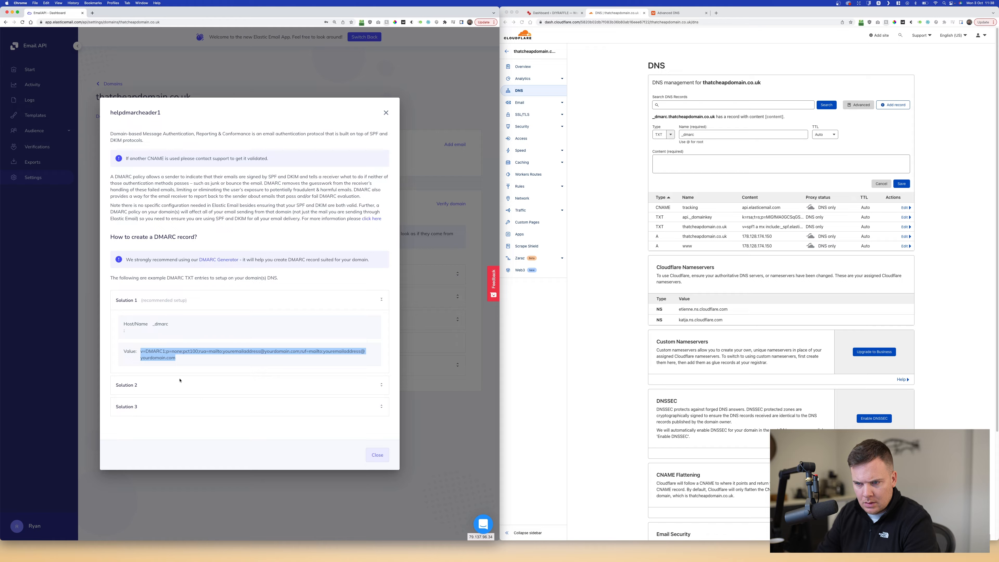
left_click(188, 382)
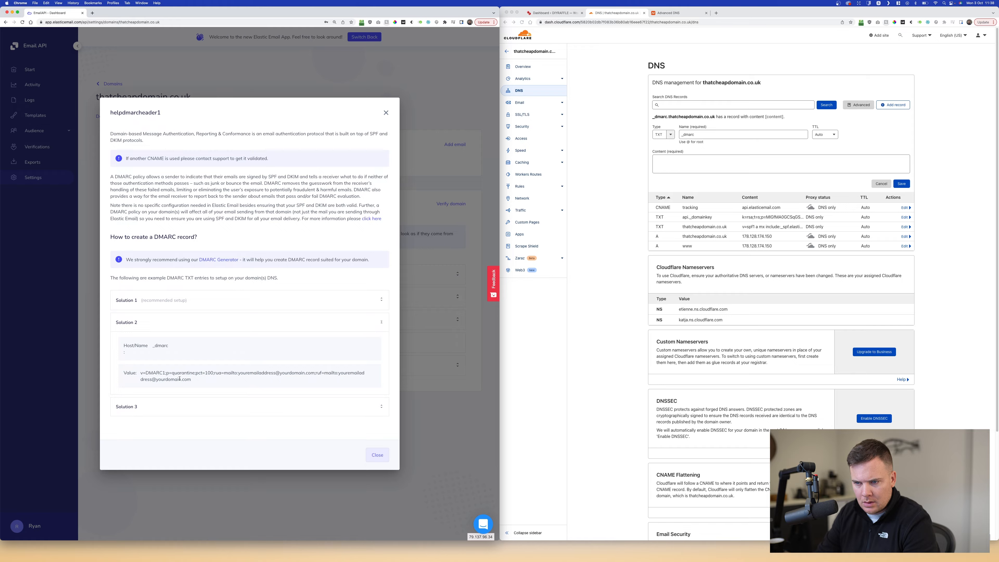
left_click(183, 400)
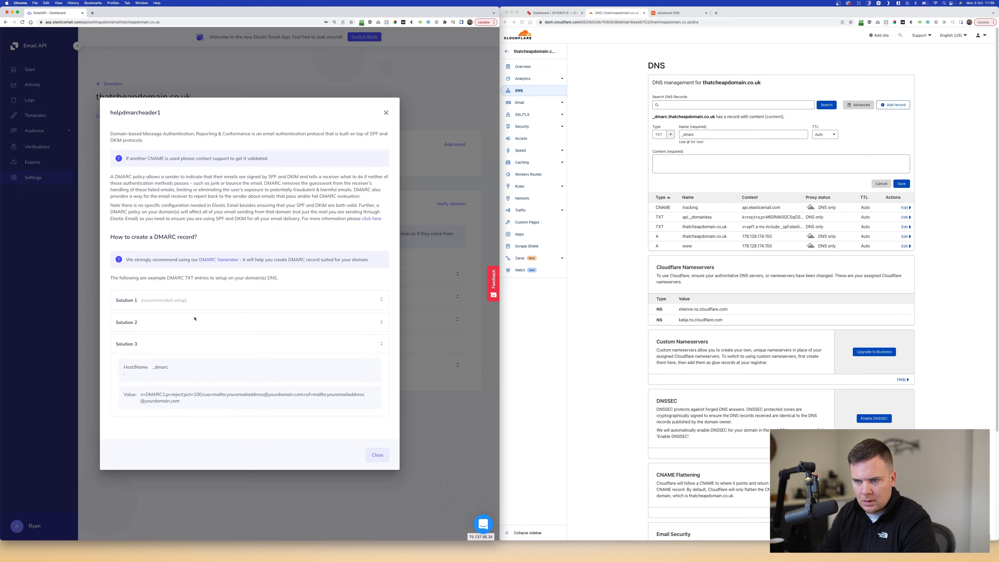
left_click(192, 300)
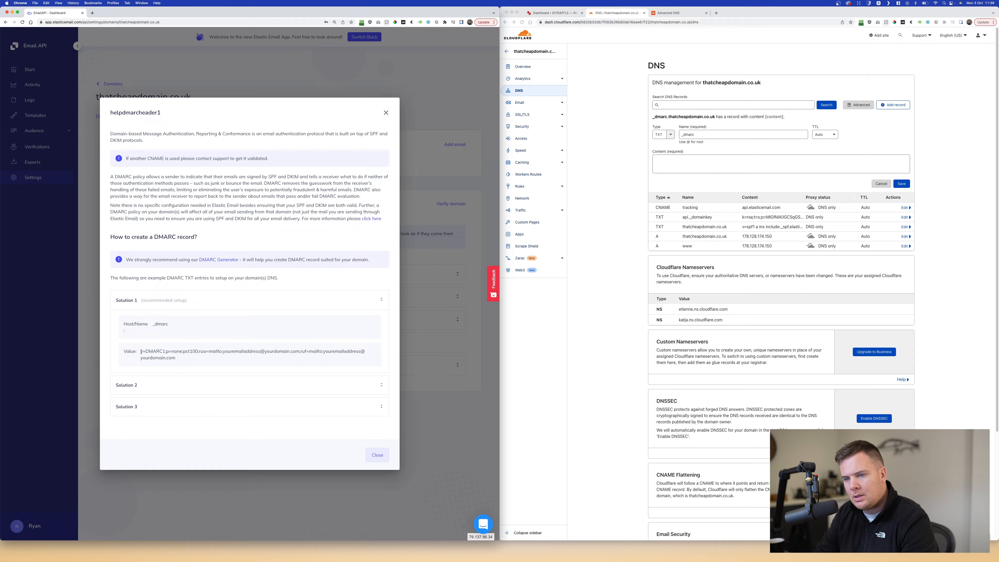
left_click_drag(141, 351, 177, 359)
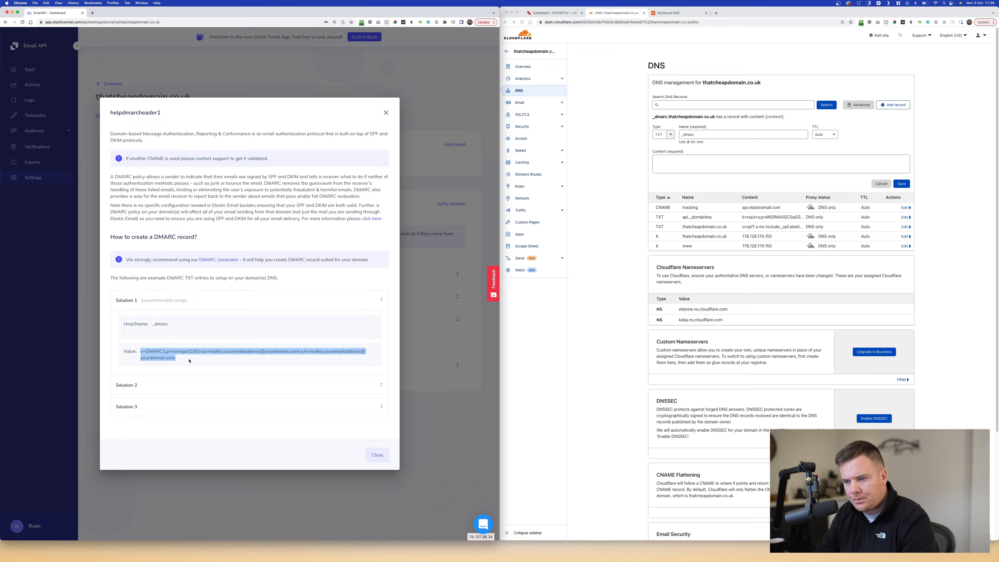
key("super+c")
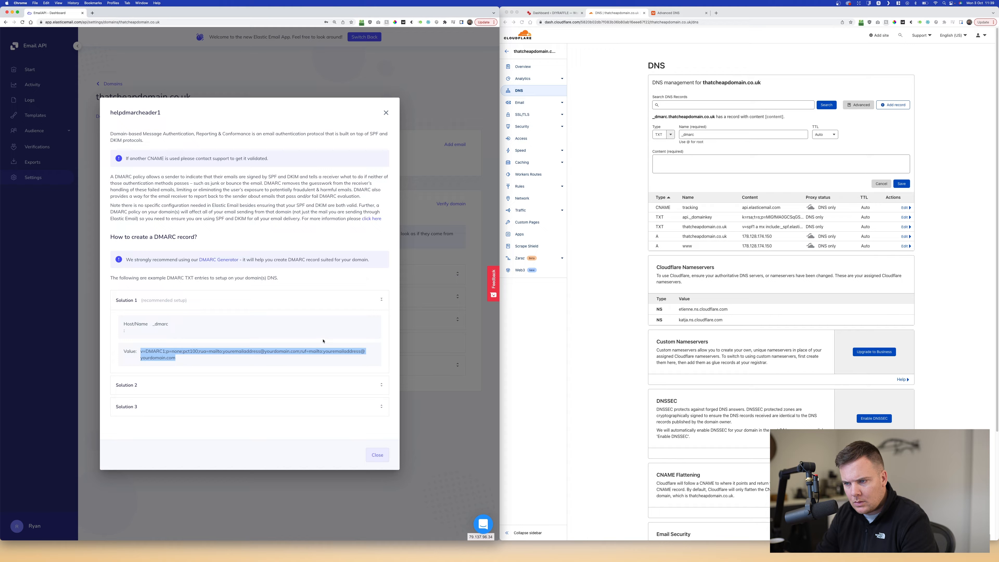
left_click(682, 162)
key("super+v")
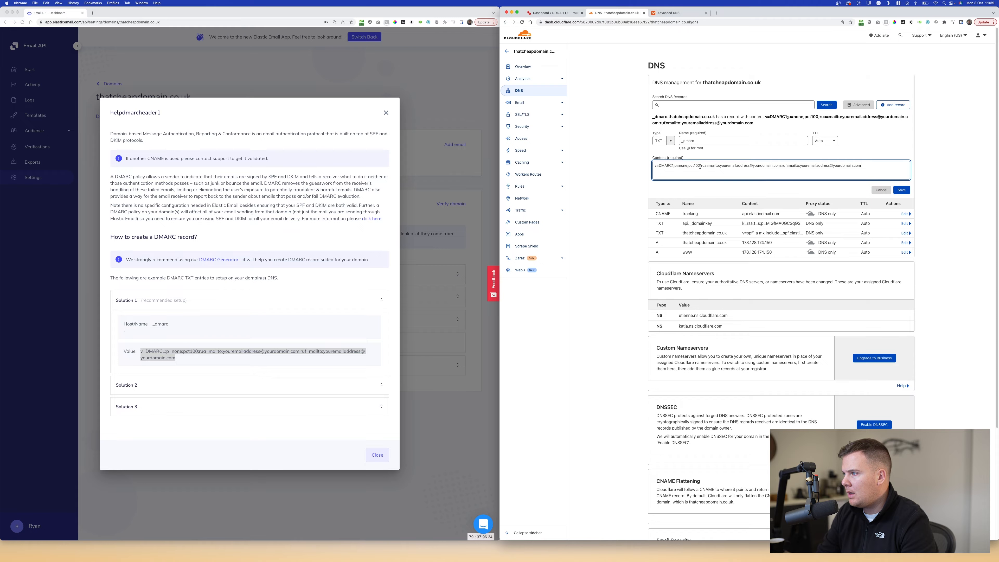
- Replace the first placeholder report address with the domain's info address at thatcheapdomain.co.uk
double_click(724, 166)
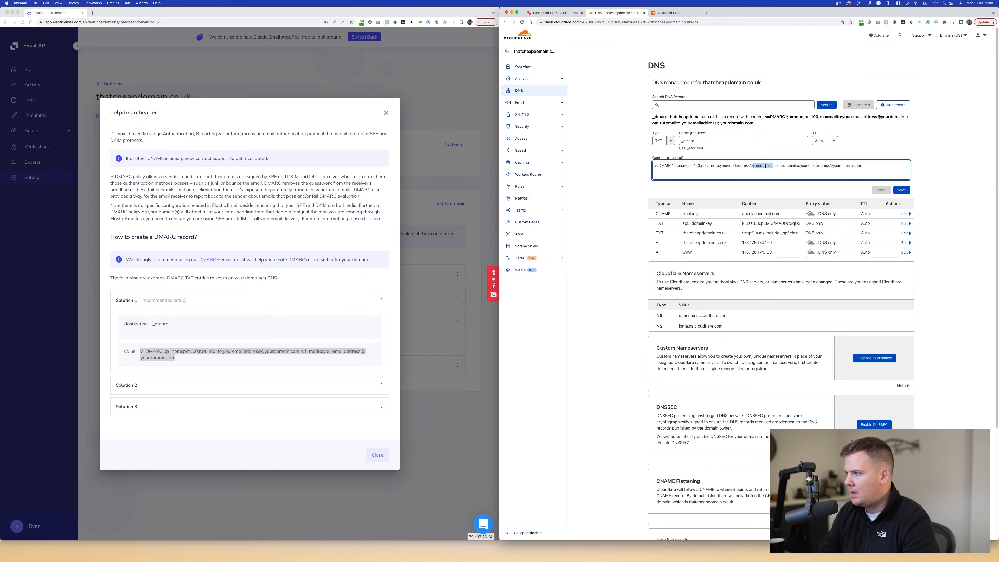
left_click_drag(703, 82, 761, 83)
key("super+c")
double_click(736, 164)
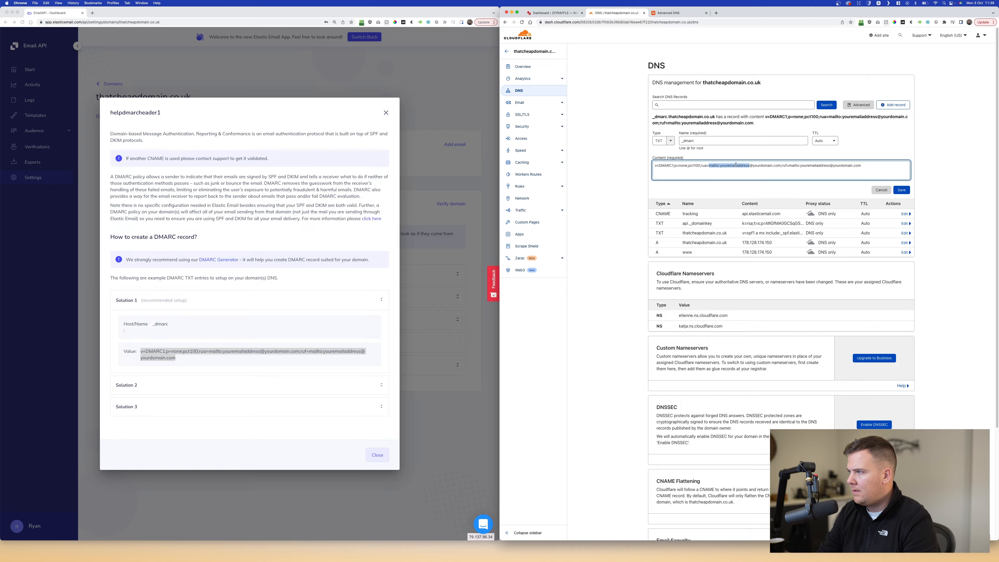
left_click(737, 165)
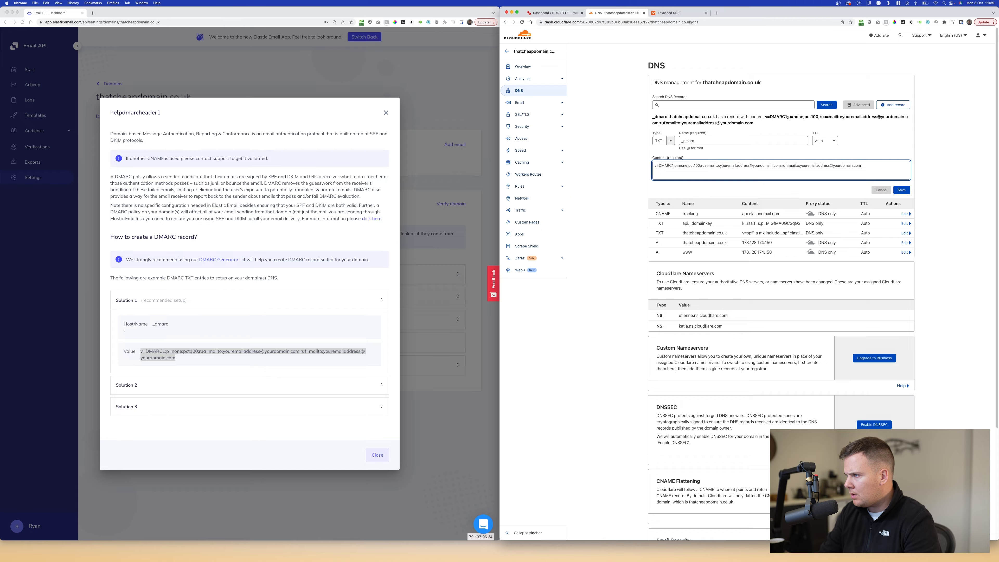
left_click_drag(727, 165, 750, 166)
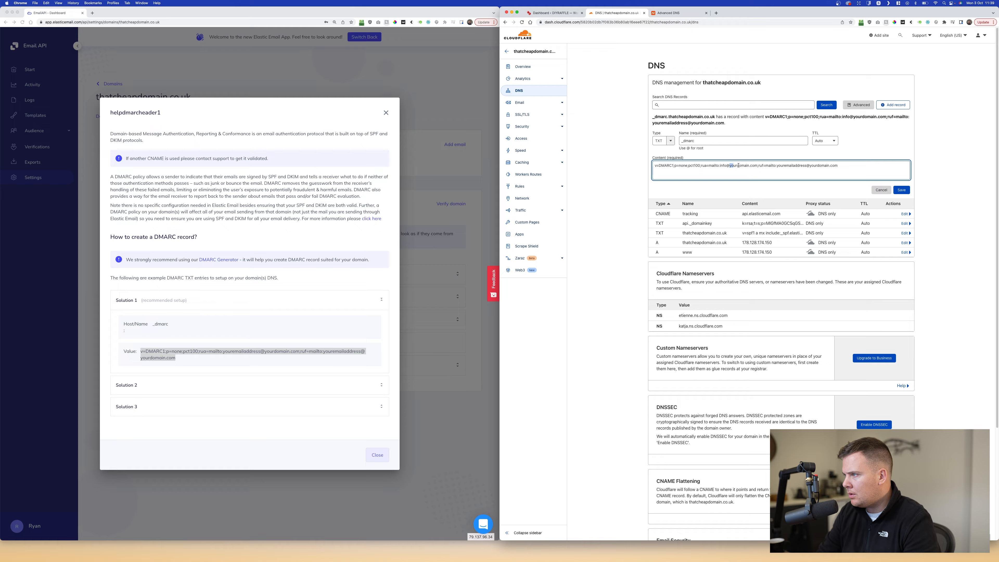
left_click_drag(738, 165, 757, 165)
key("super+v")
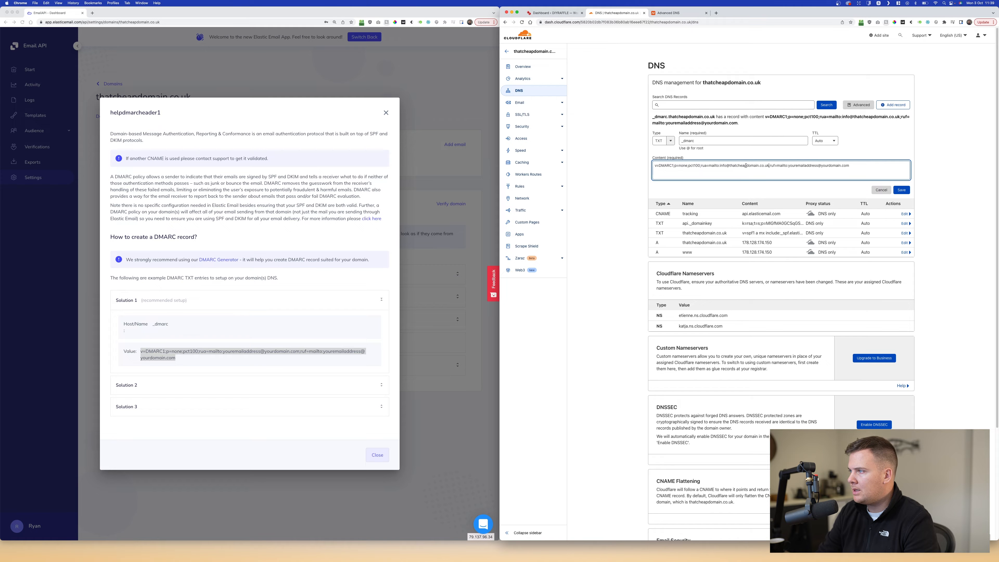
- Replace the second placeholder with the same info address and save the DMARC record
left_click_drag(769, 165, 720, 166)
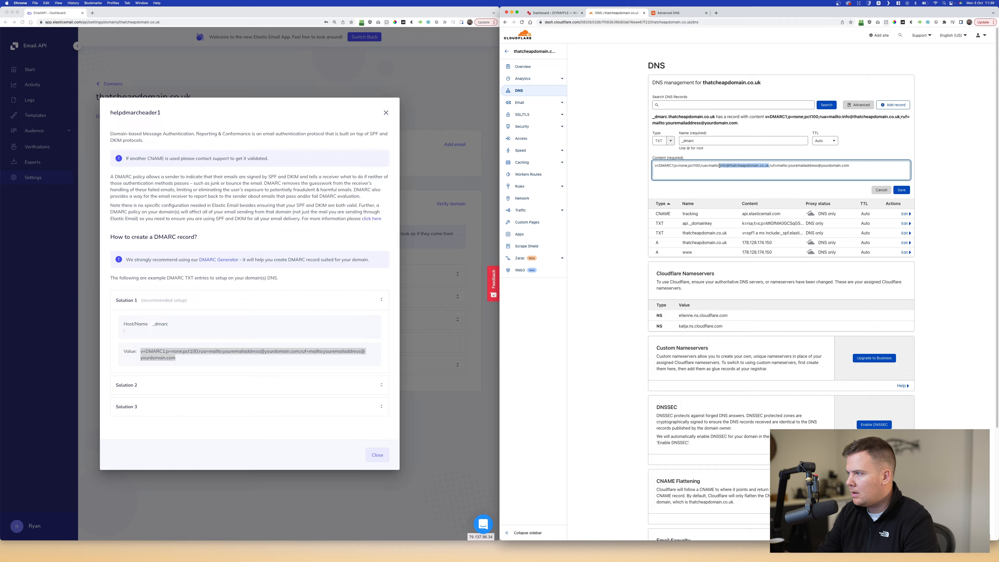
left_click(725, 166)
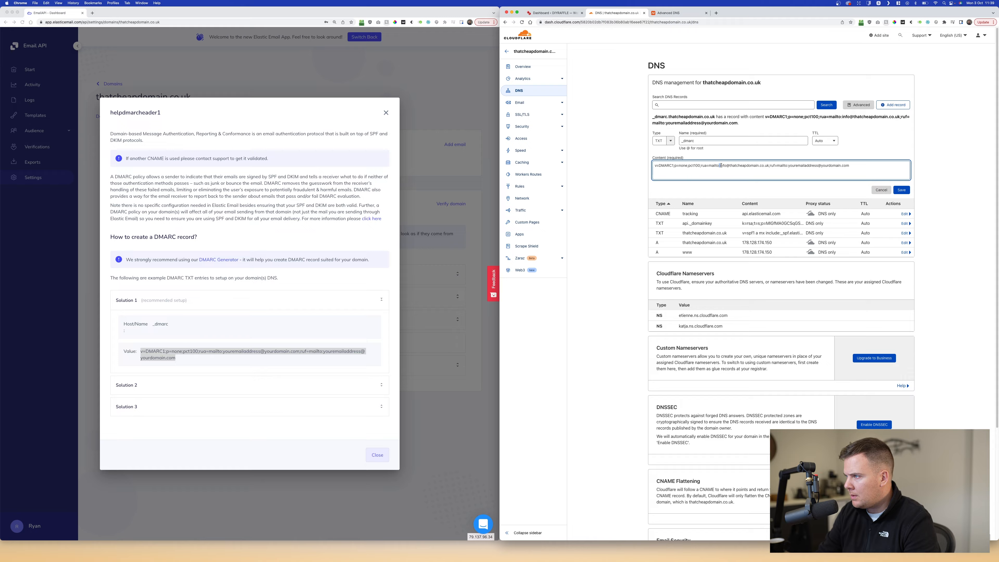
left_click(725, 166)
left_click_drag(720, 165, 767, 166)
key("cmd+c")
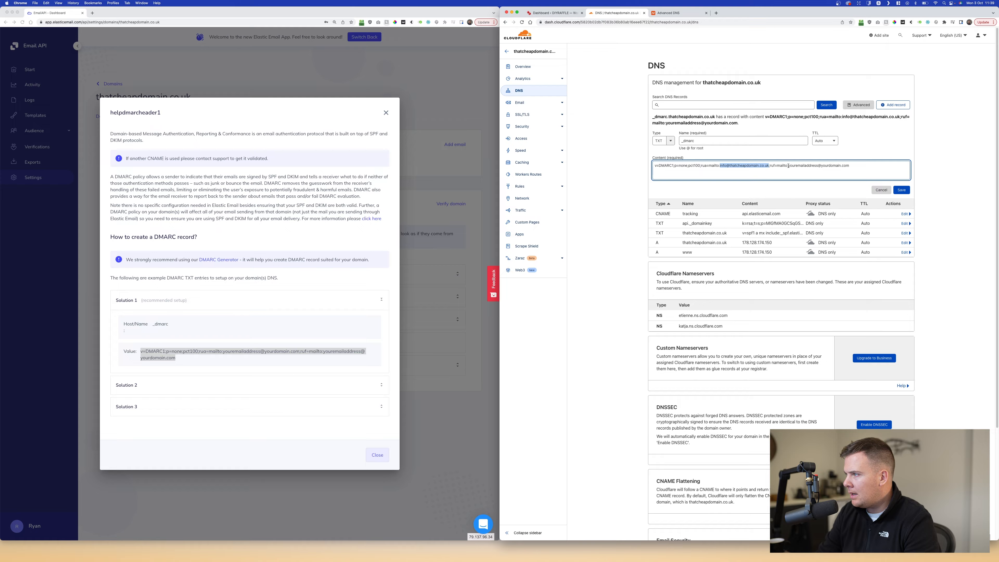
left_click_drag(788, 165, 865, 167)
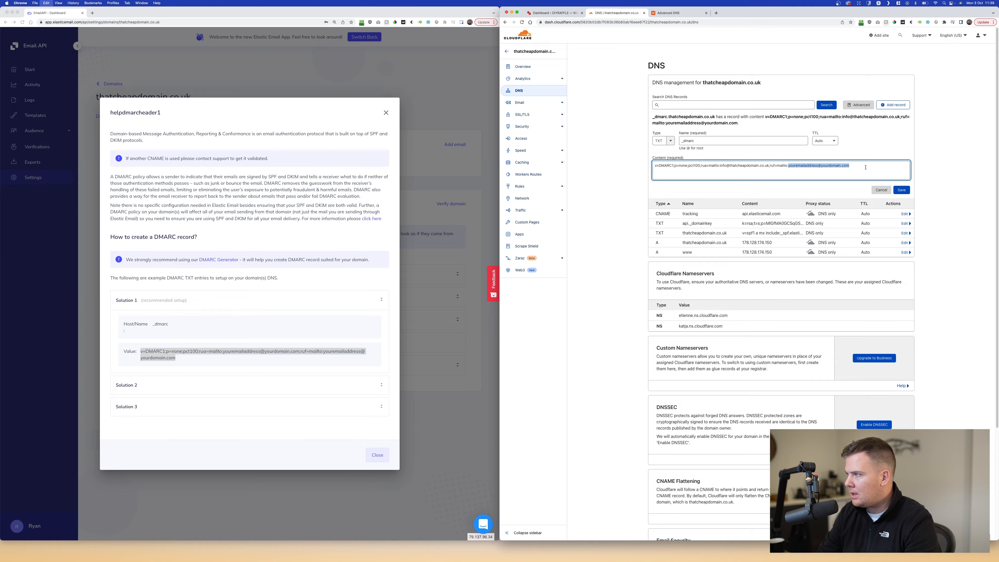
key("cmd+v")
left_click(902, 191)
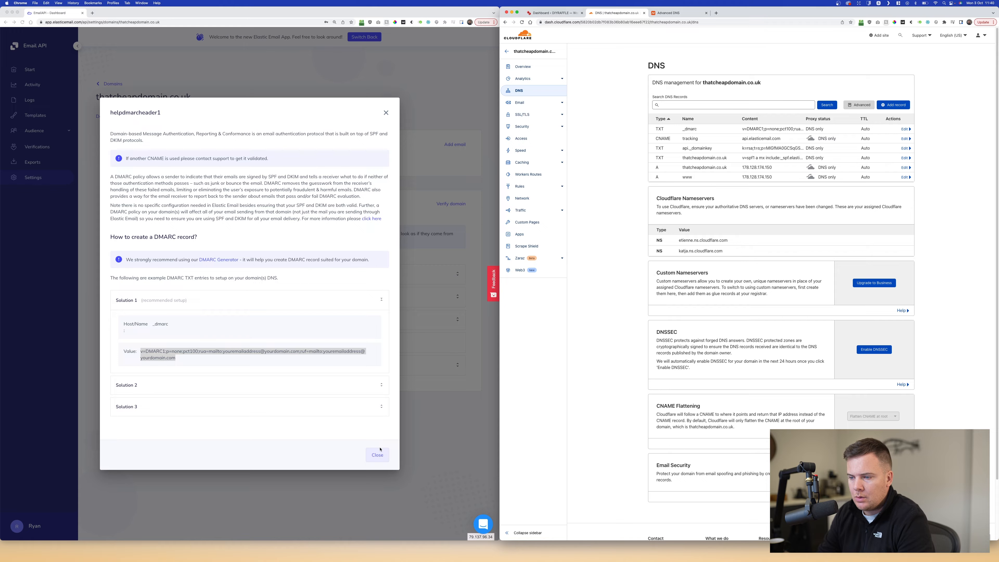
- Verify thatcheapdomain.co.uk's SPF, DKIM, Tracking and DMARC records, then return to the Domains list
left_click(379, 455)
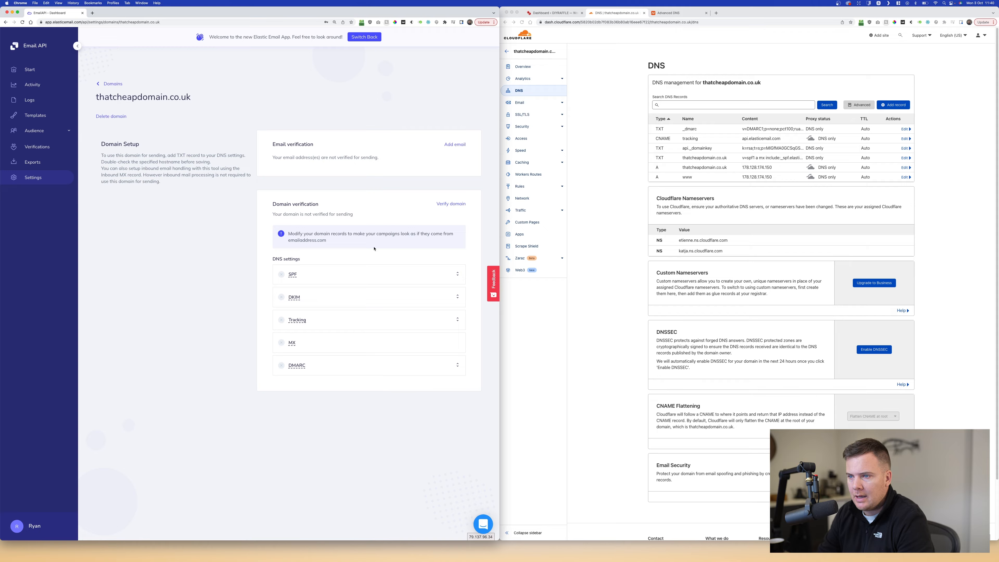
left_click(455, 204)
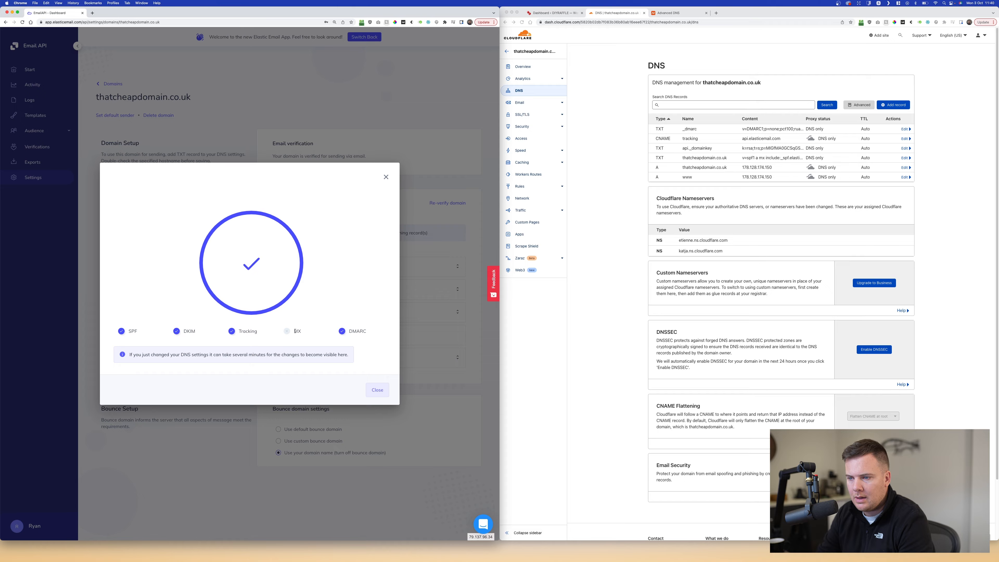
left_click(377, 390)
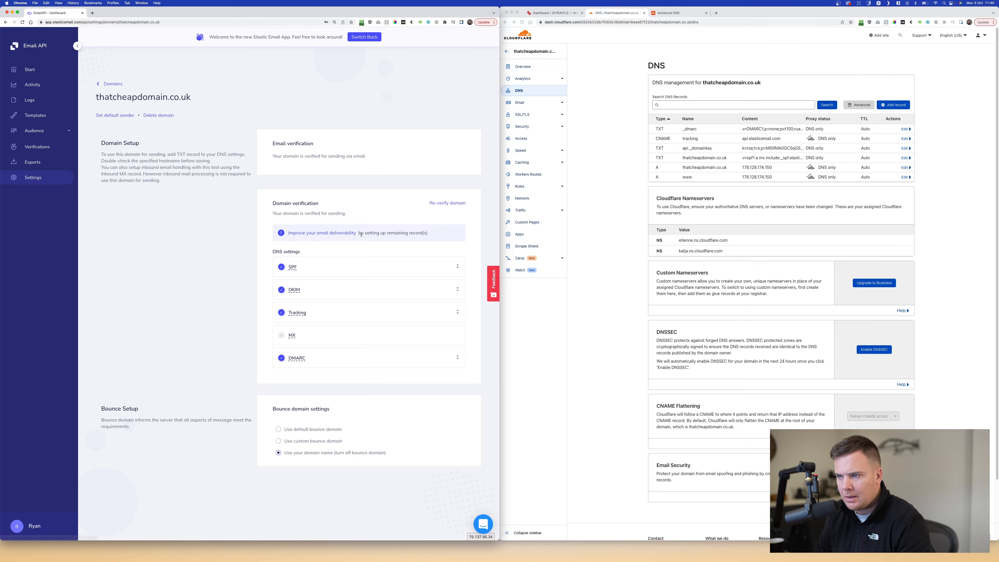
left_click_drag(381, 234, 426, 234)
left_click(430, 235)
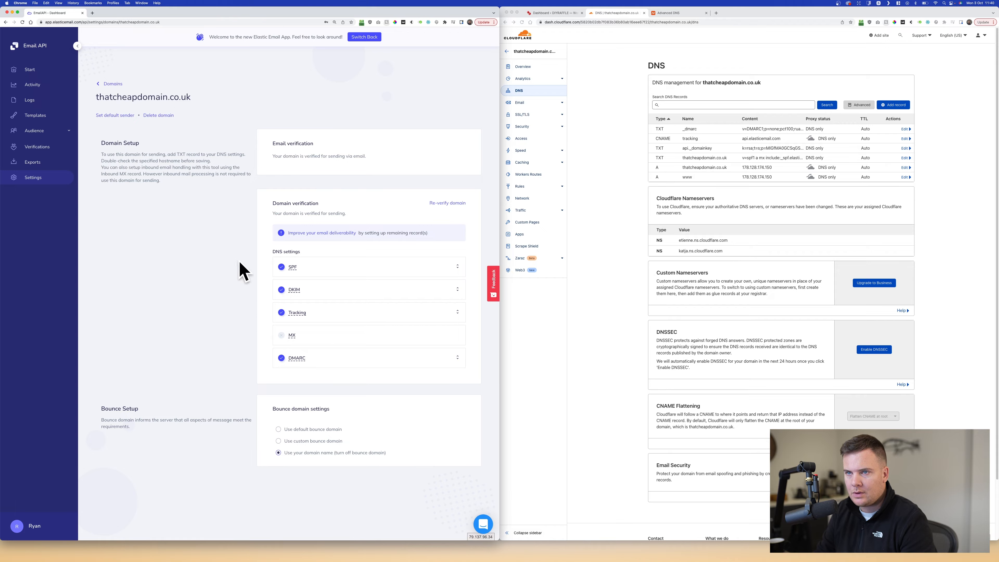
left_click(113, 84)
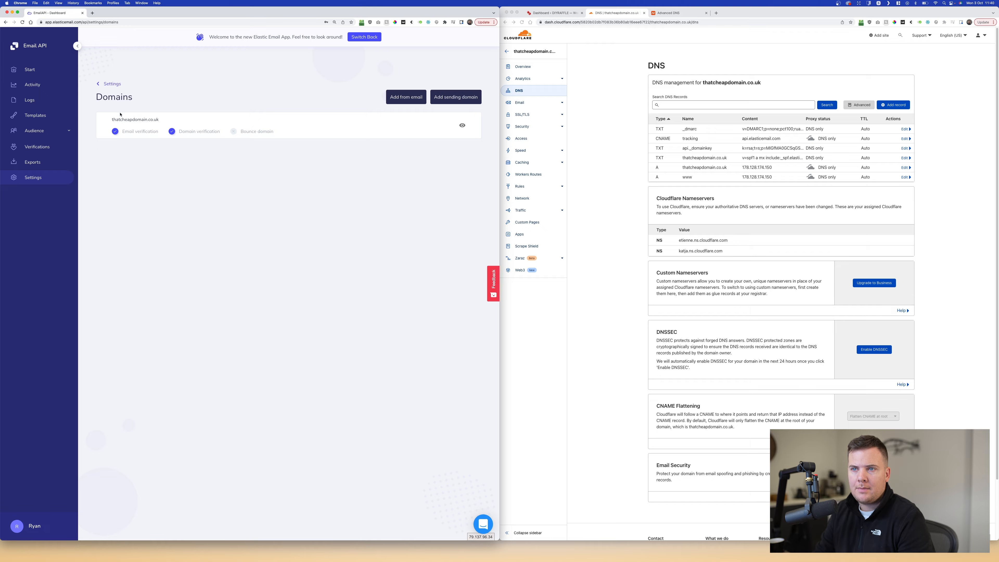
- Review the thatcheapdomain.co.uk domain details, then return to the Start dashboard
left_click_drag(122, 132, 224, 132)
left_click(244, 132)
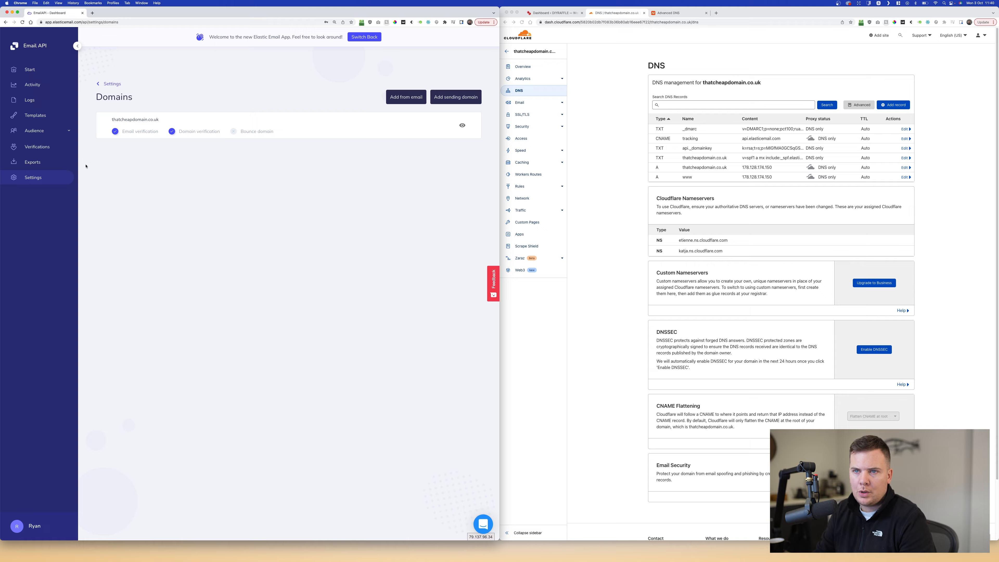
left_click(134, 122)
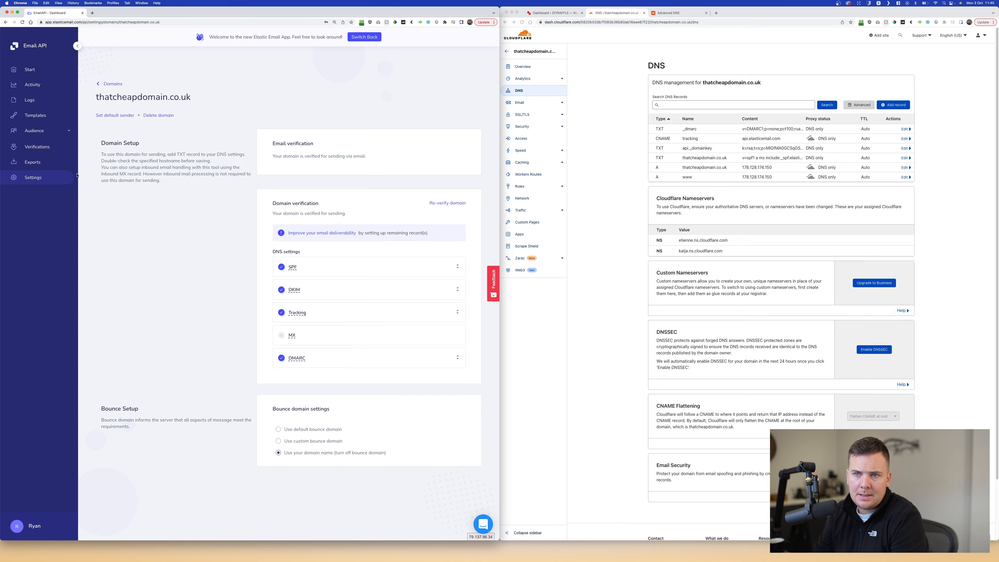
left_click(37, 70)
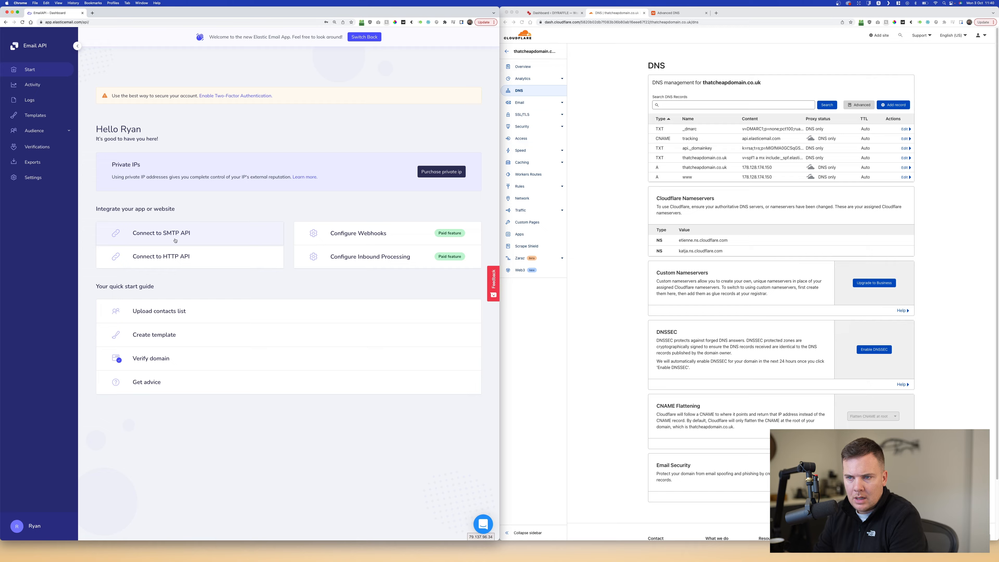
- Create a full-access HTTP API key named Wordpress so its key is displayed
left_click(169, 260)
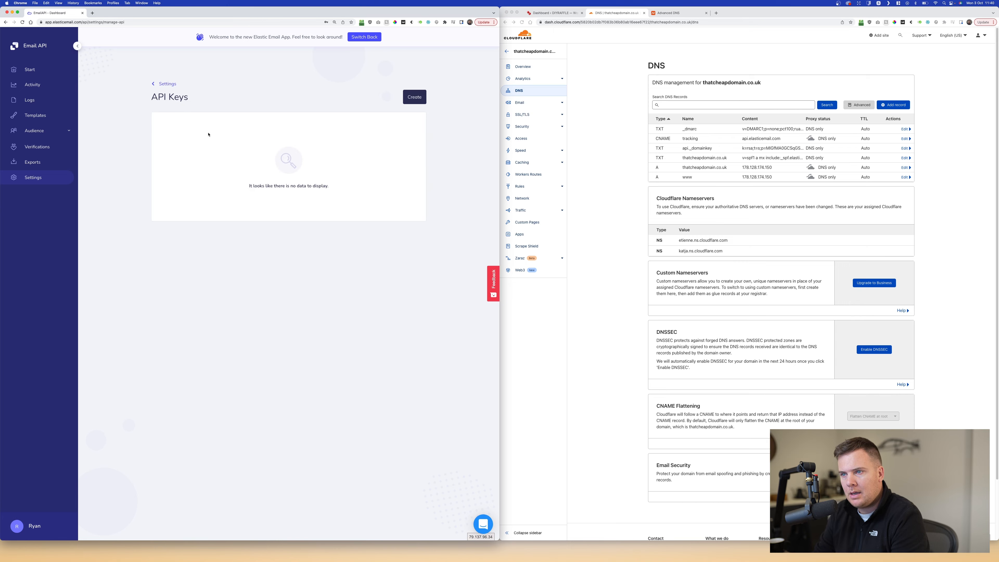
left_click(407, 100)
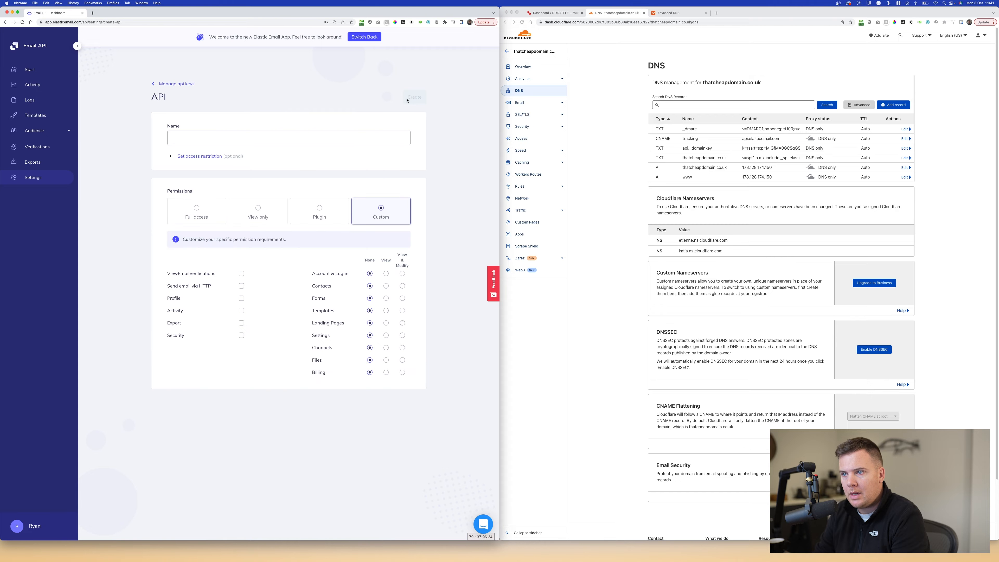
left_click(254, 134)
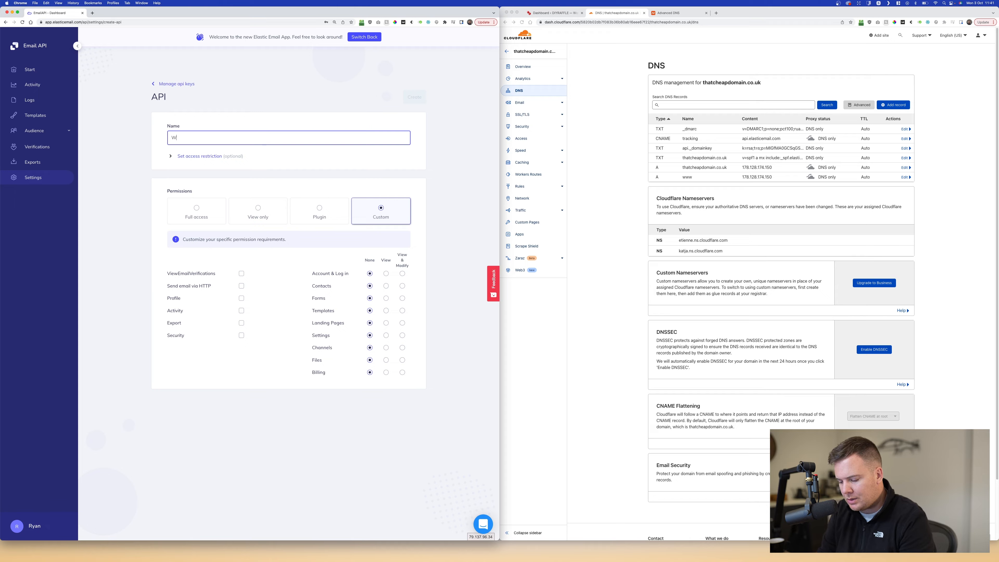
type("Wordpress")
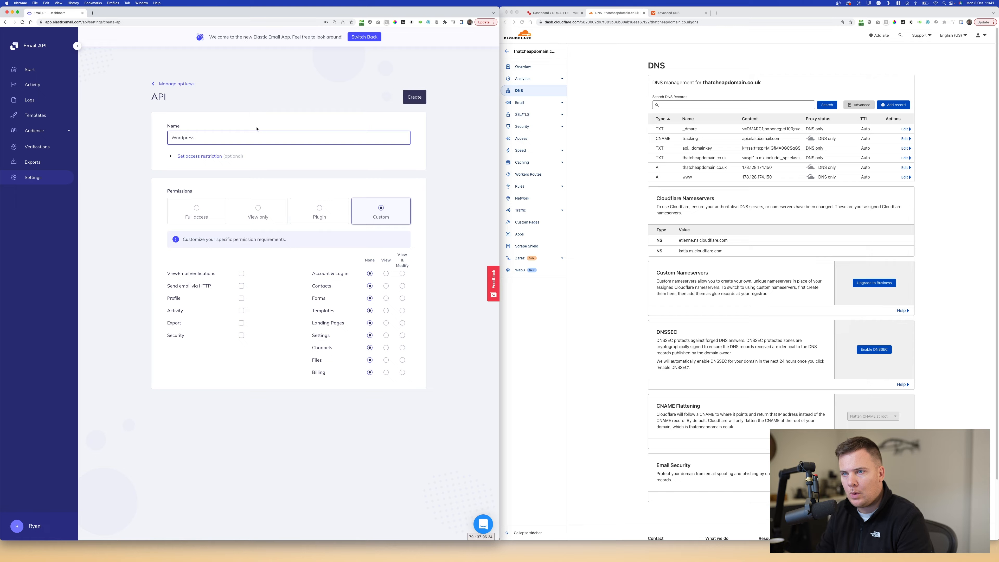
left_click(206, 214)
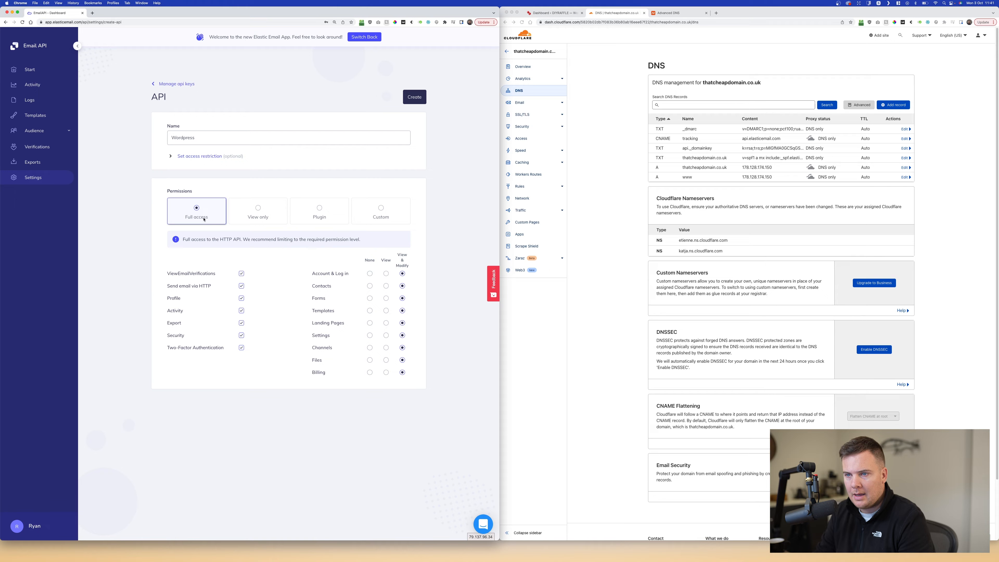
left_click(414, 97)
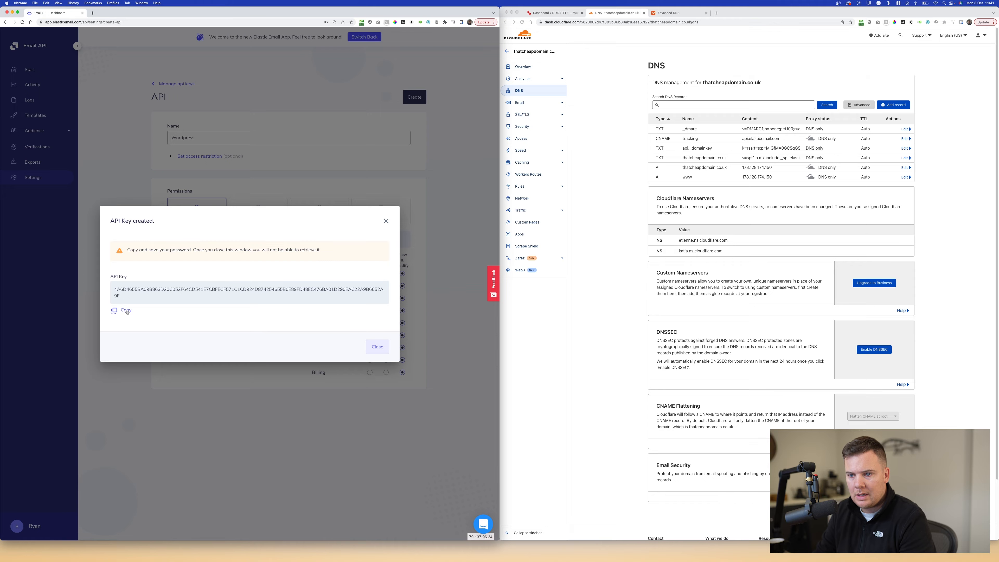
left_click(552, 13)
left_click(616, 13)
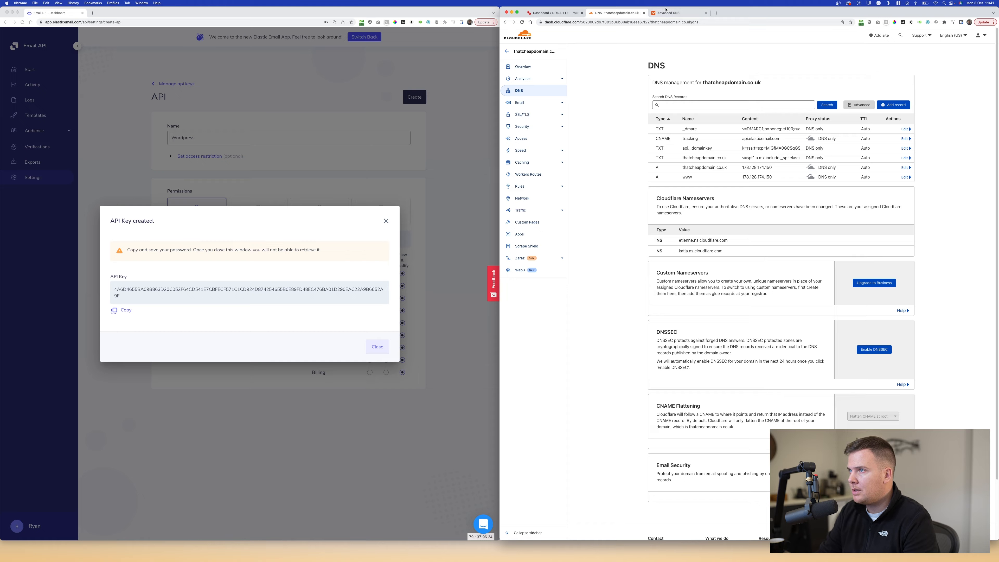
- Begin a new TXT host record on Namecheap's Advanced DNS page
left_click(679, 13)
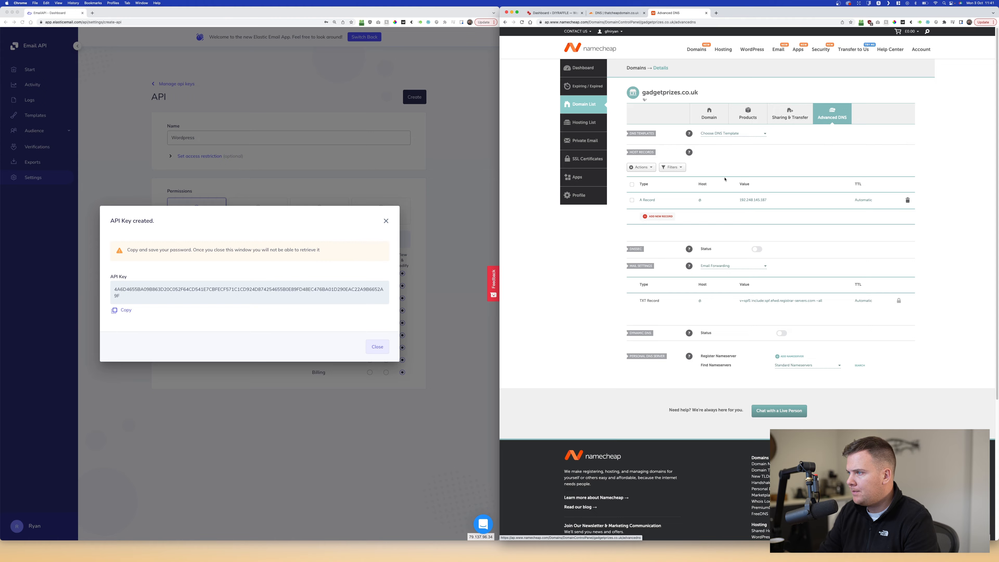
left_click(661, 216)
scroll(660, 196, "down", 3)
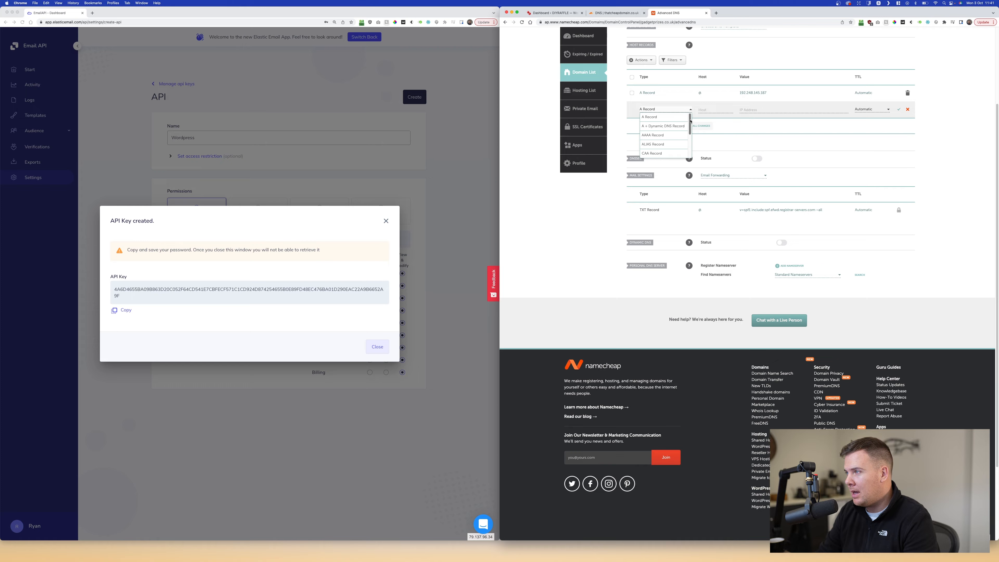
left_click_drag(690, 121, 690, 145)
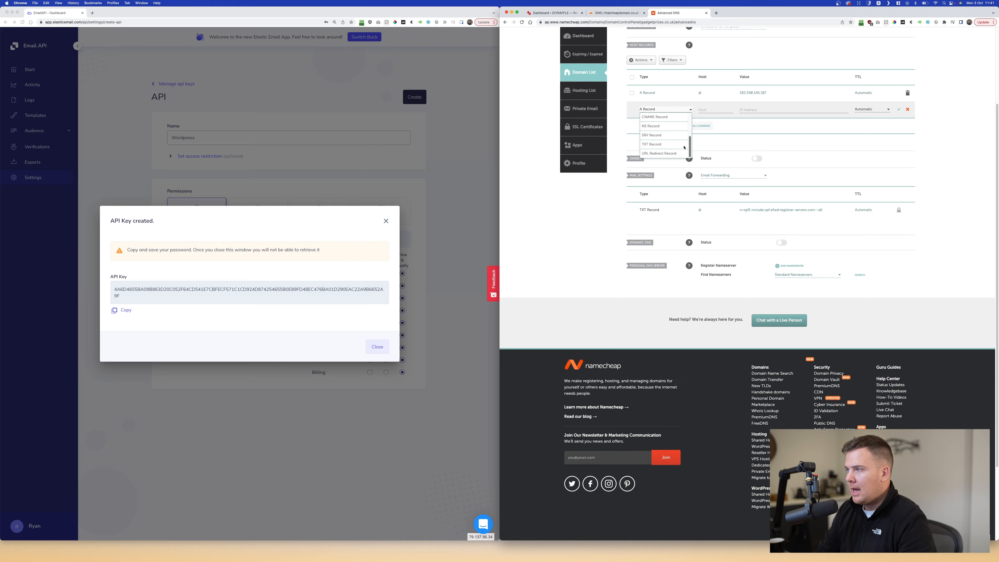
left_click(648, 147)
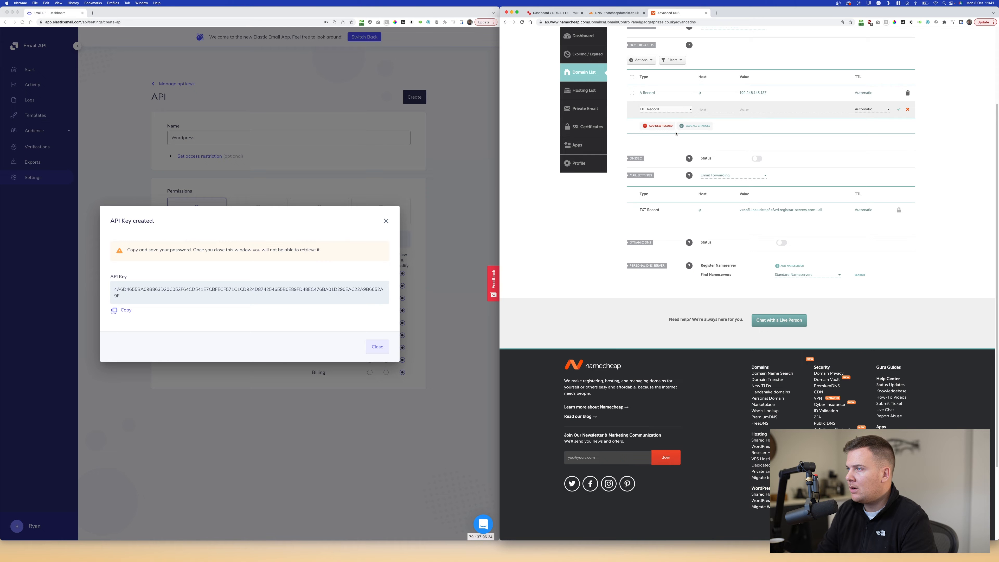
left_click(707, 111)
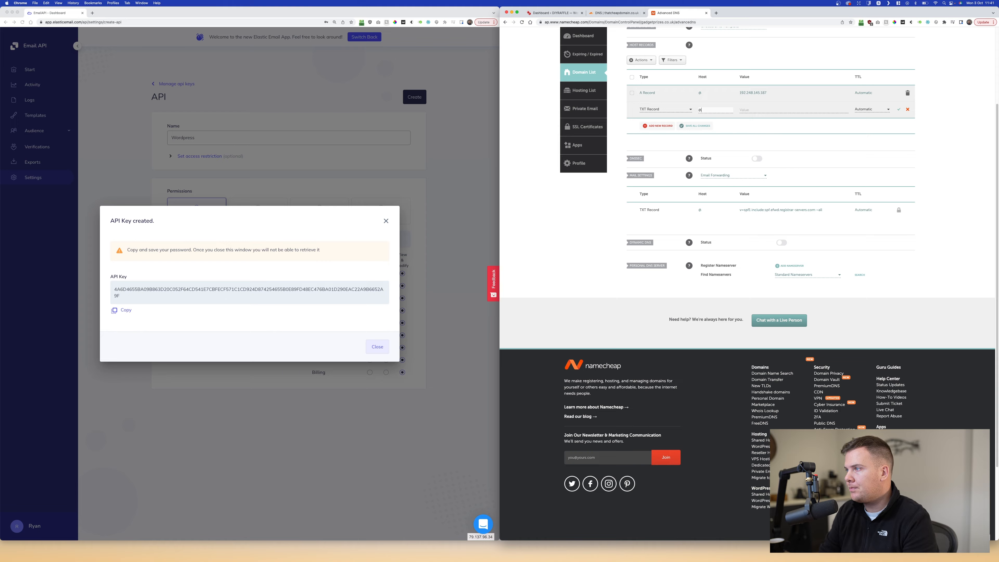
- Abandon the TXT entry and close the Namecheap Advanced DNS tab
left_click(618, 13)
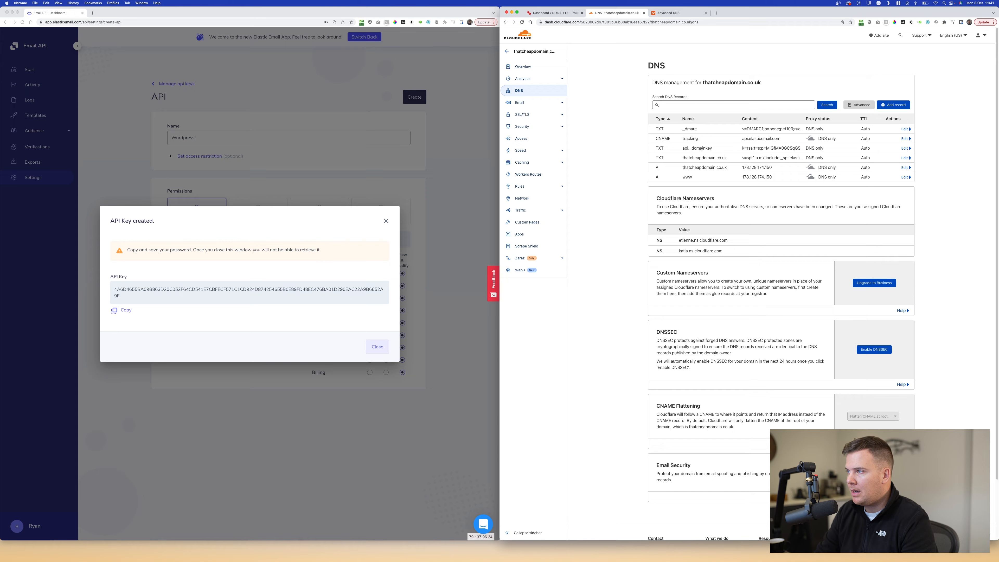
left_click(654, 14)
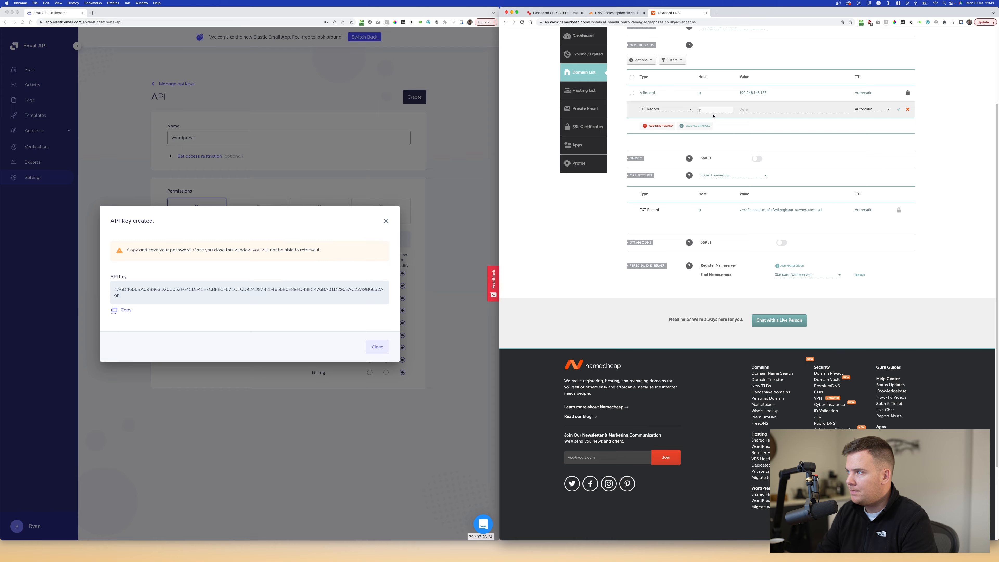
type("api._domainkey")
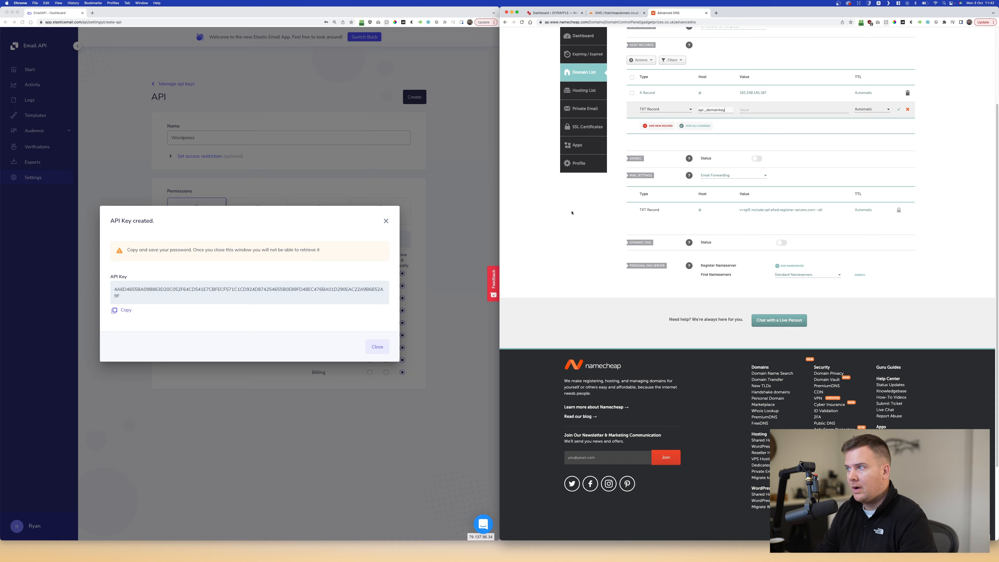
left_click(706, 13)
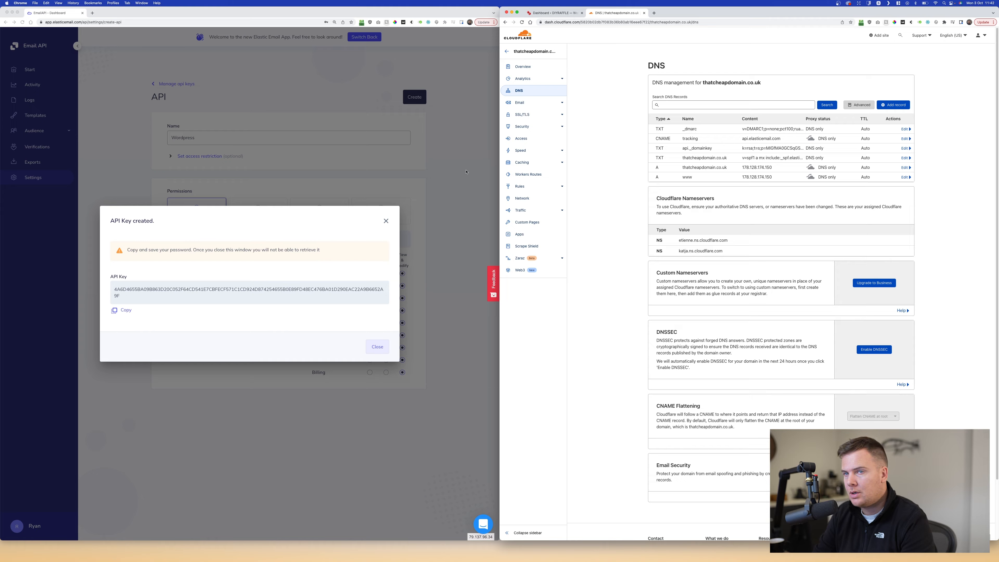
left_click(574, 14)
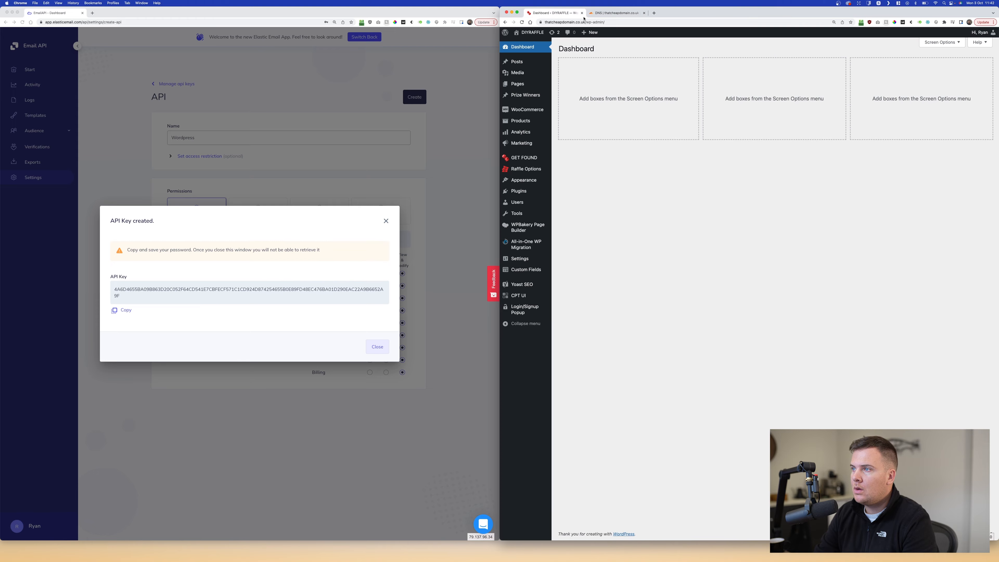
- Search 'elastic mail', install and activate Elastic Email Sender, and open its Settings page
mouse_move(519, 191)
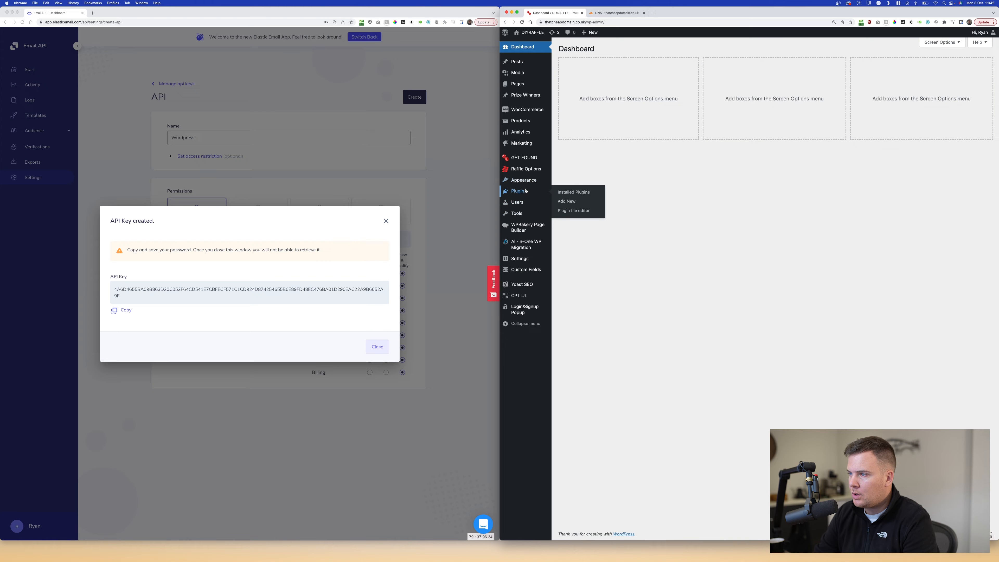
left_click(579, 204)
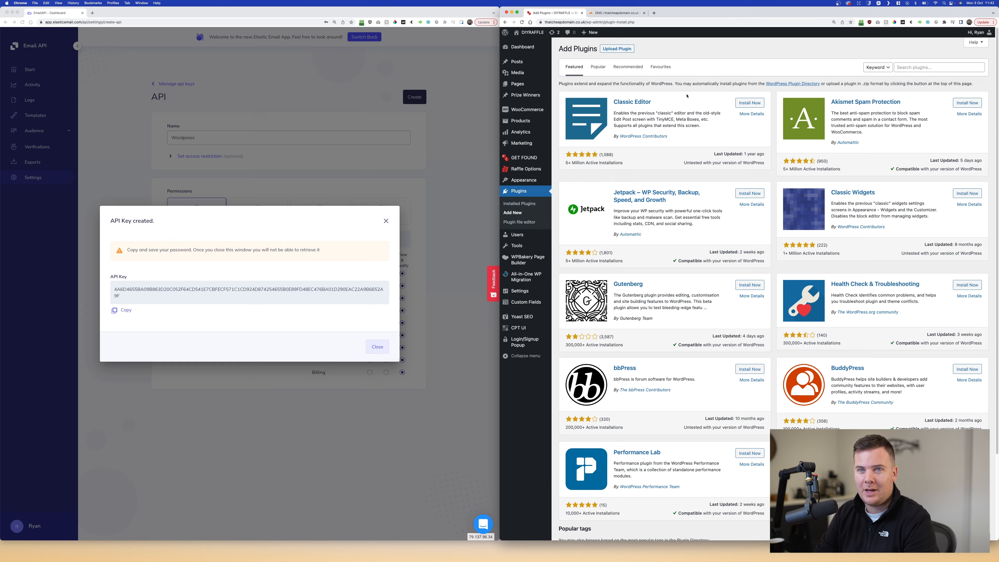
left_click(936, 67)
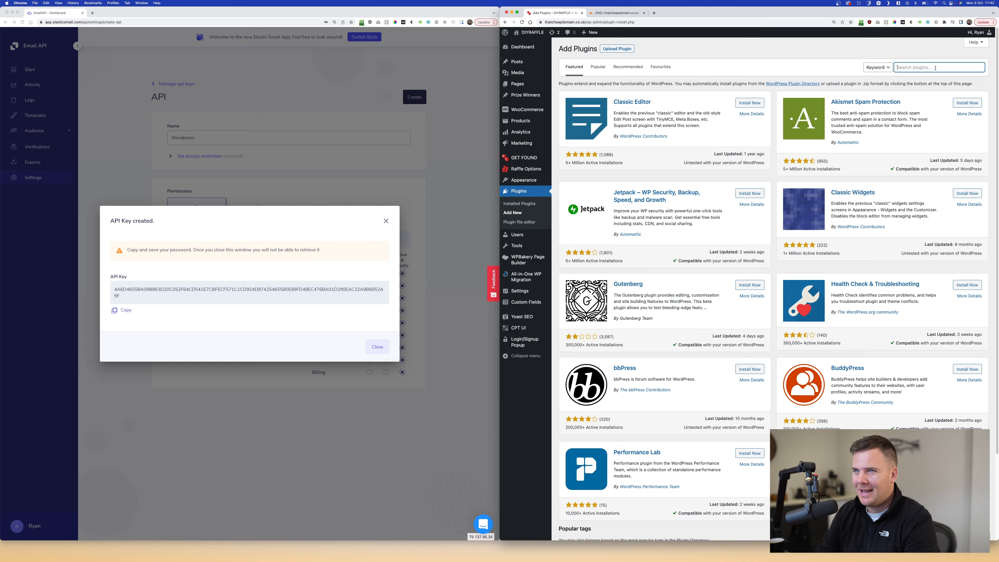
type("elasti")
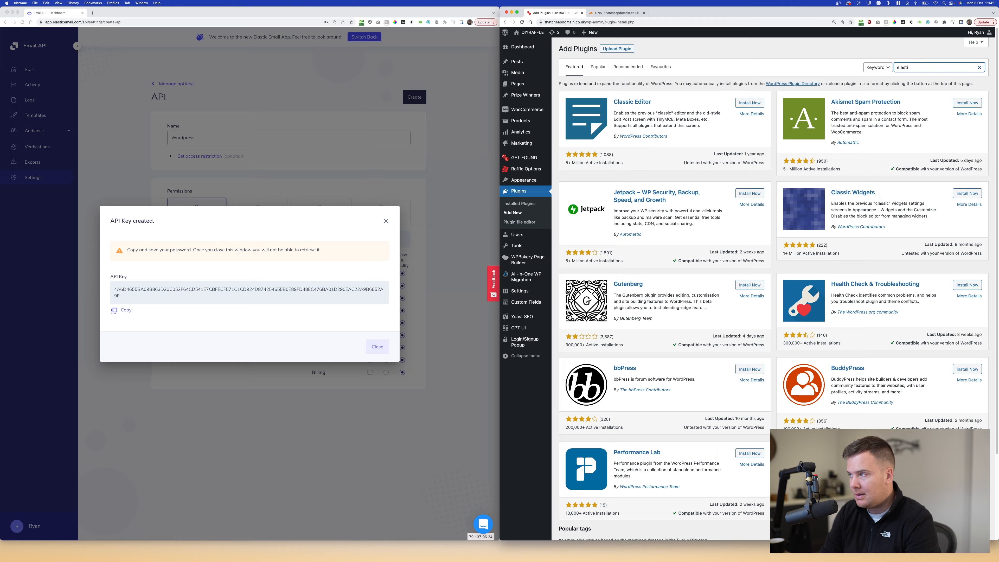
type("c mail")
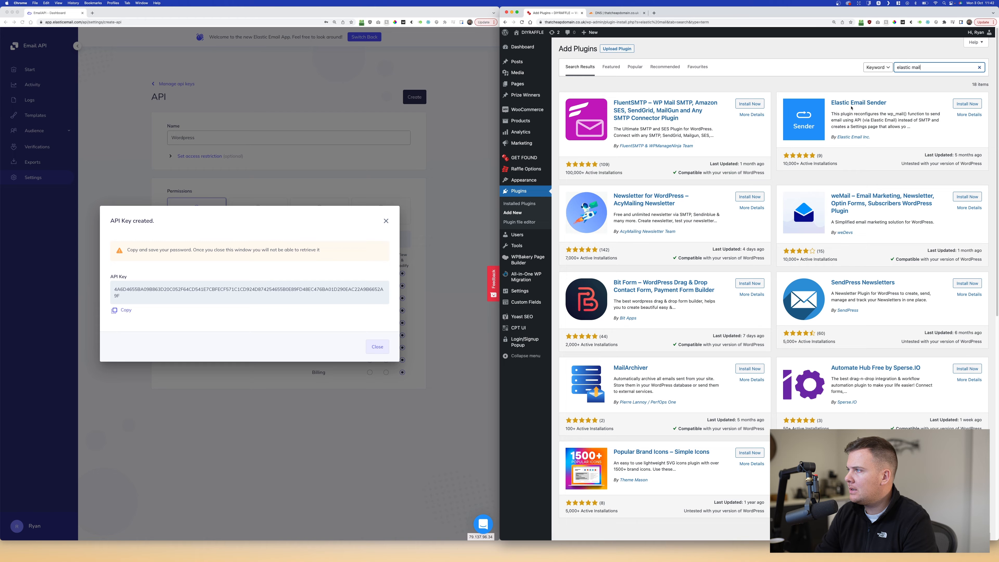
left_click(967, 104)
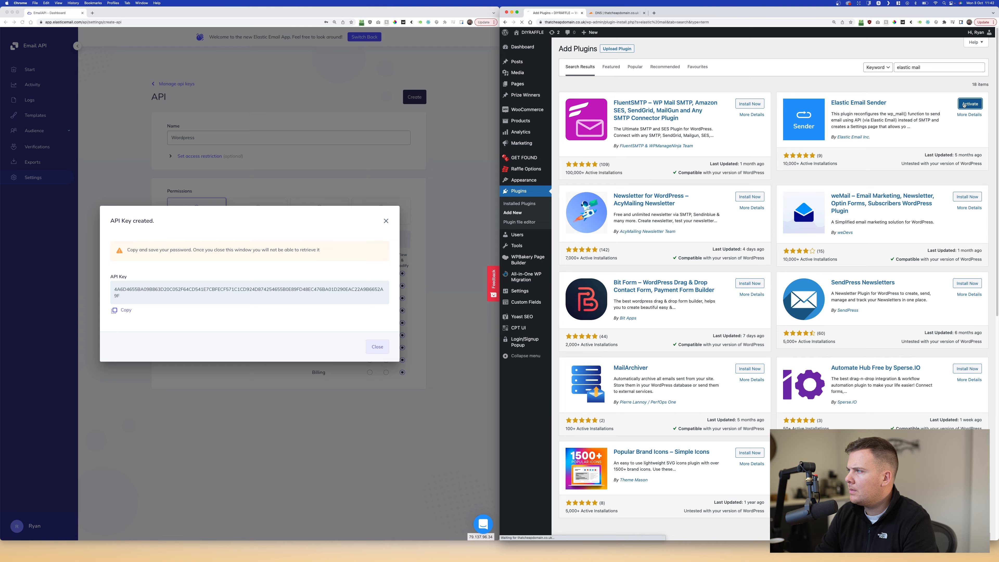
left_click(961, 105)
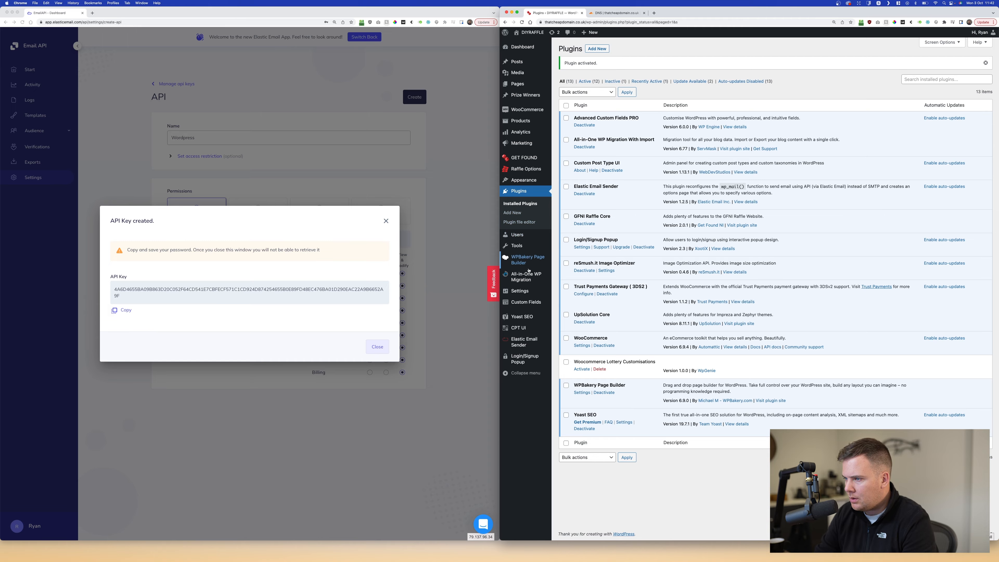
mouse_move(527, 290)
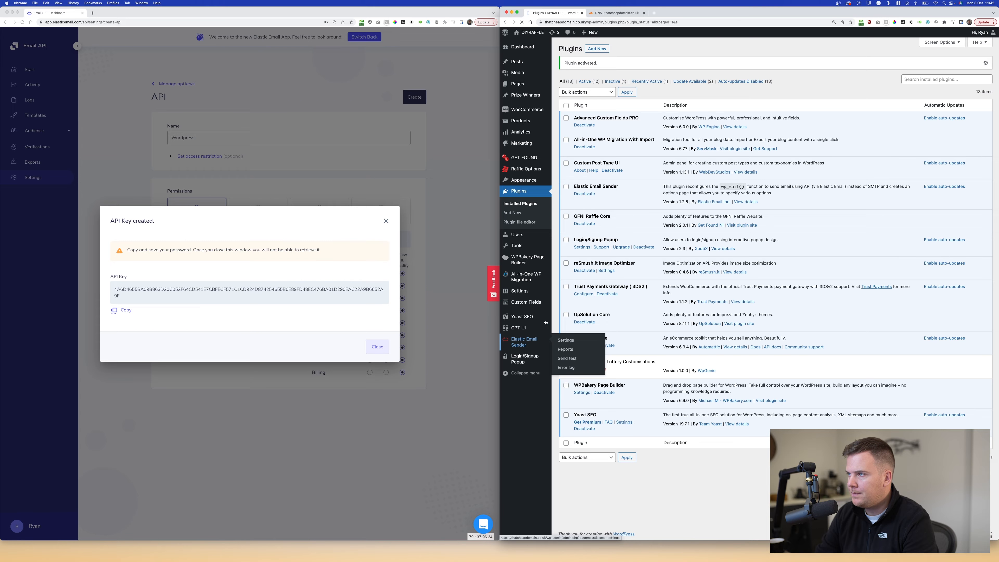
left_click(525, 340)
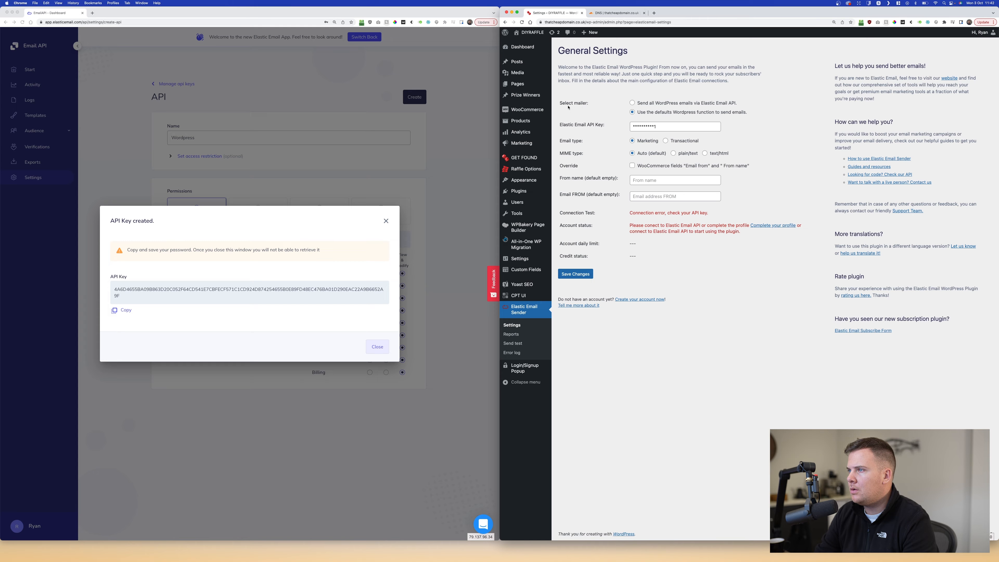
- Route all WordPress email via the Elastic Email API, paste the new API key, choose Transactional
left_click_drag(647, 102, 738, 103)
left_click(677, 102)
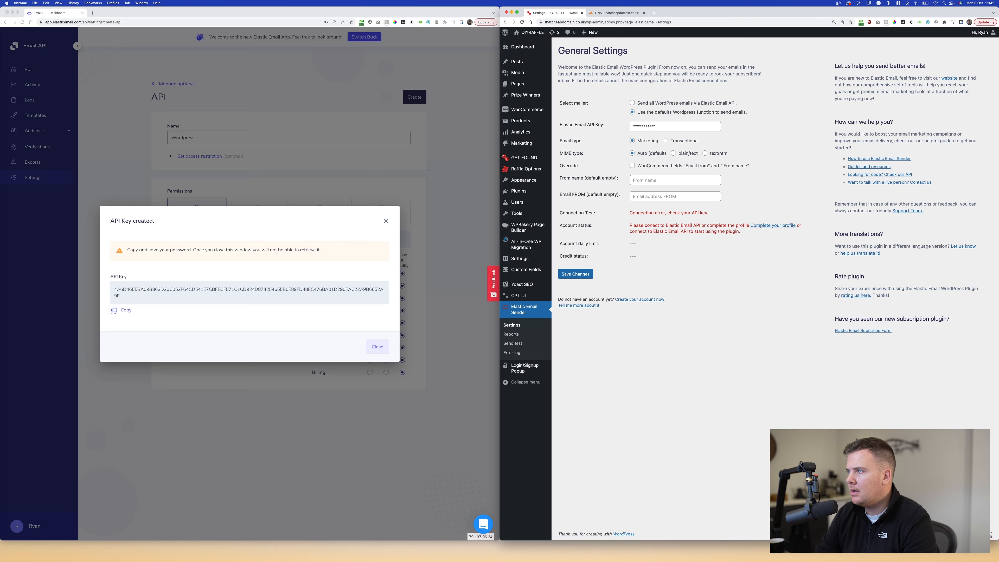
left_click(632, 103)
left_click(129, 309)
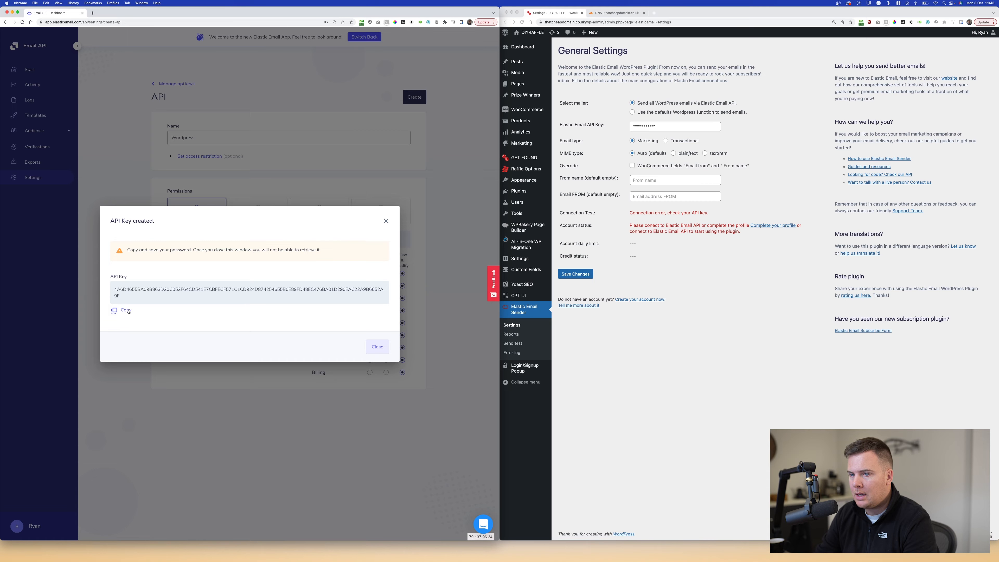
left_click(668, 126)
key("super+a")
key("super+v")
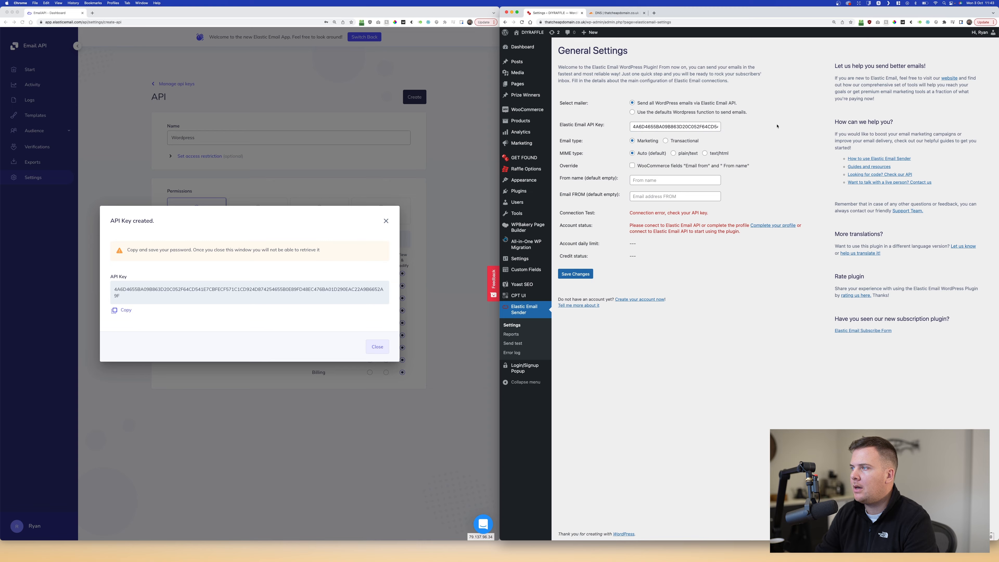
left_click(665, 141)
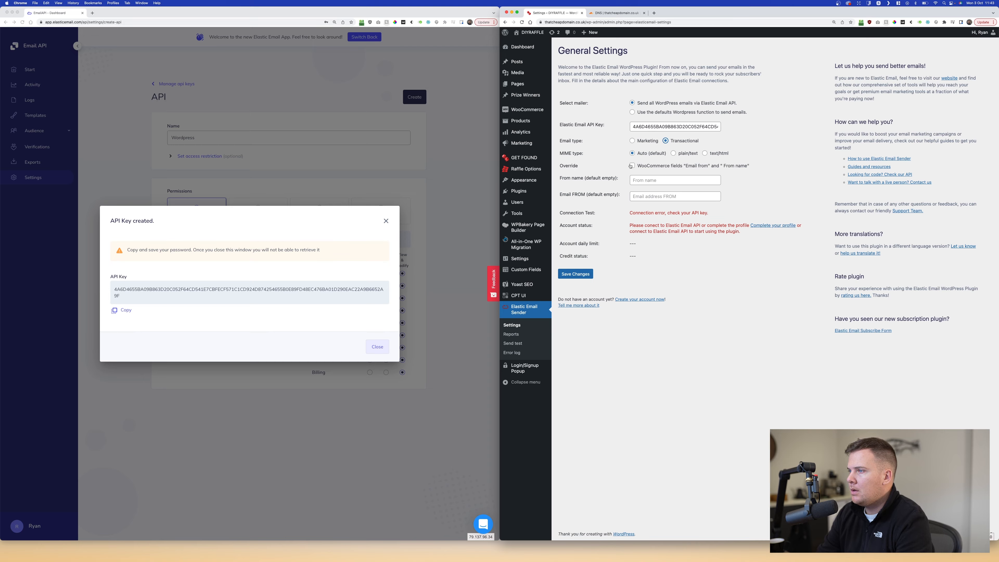
- Override WooCommerce sender details with From name 'That Cheap Domain' and the site's sender e-mail address
left_click(645, 166)
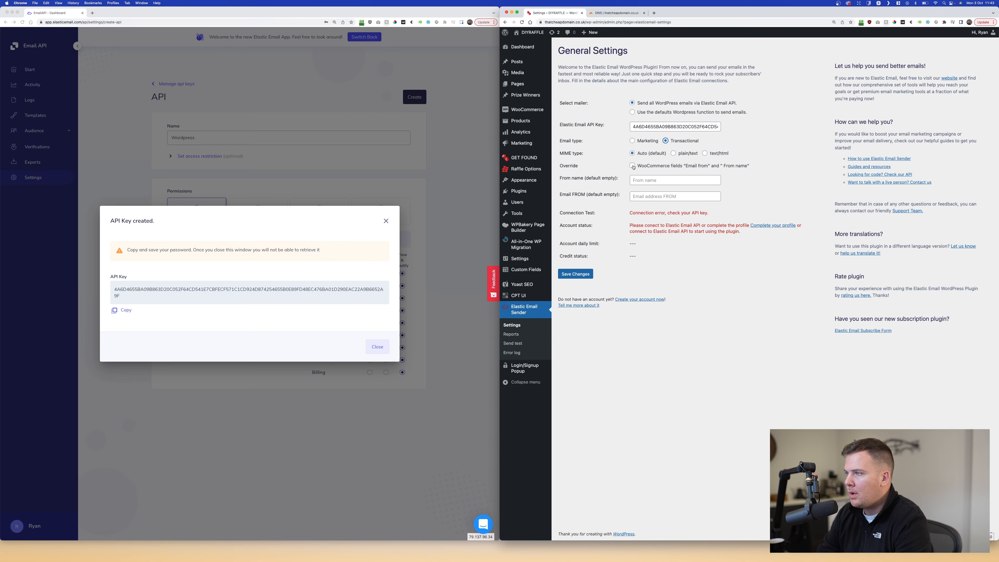
left_click(678, 180)
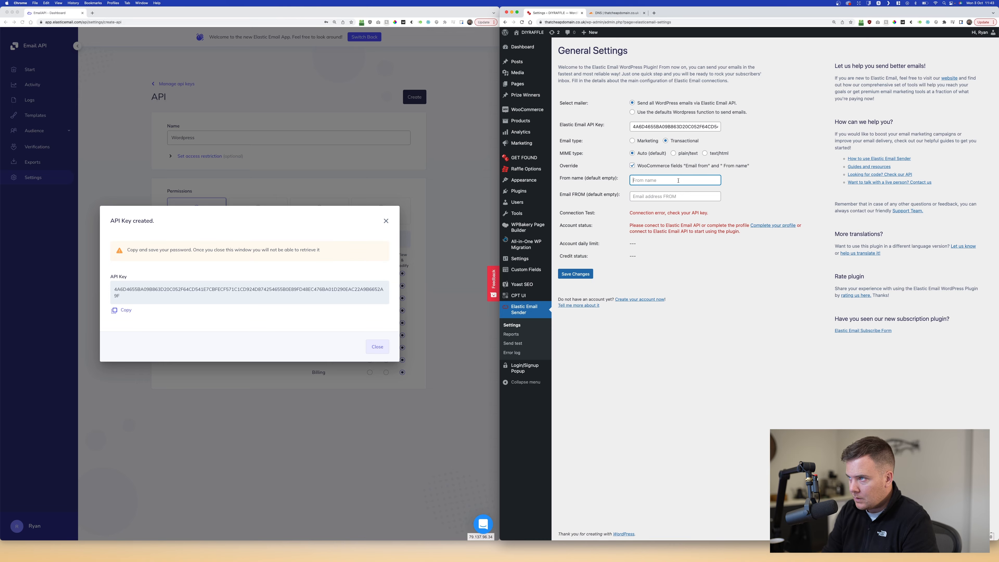
type("That Cheap ")
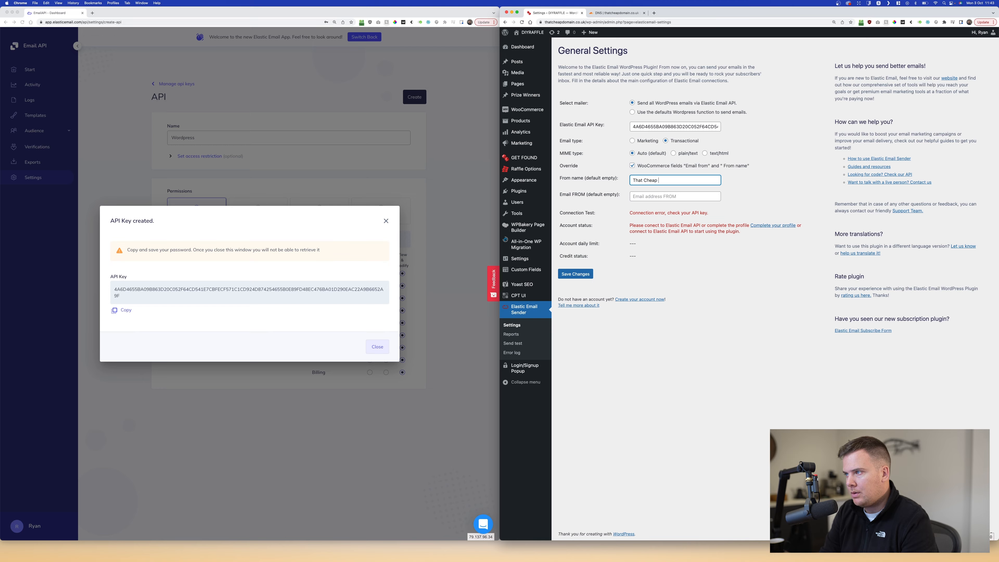
type("Domain")
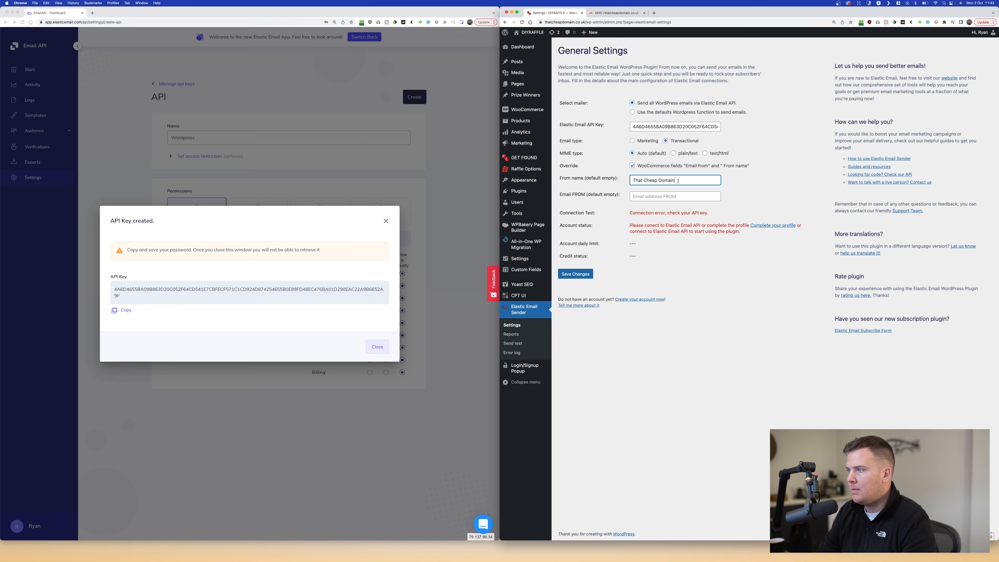
left_click_drag(677, 181, 574, 176)
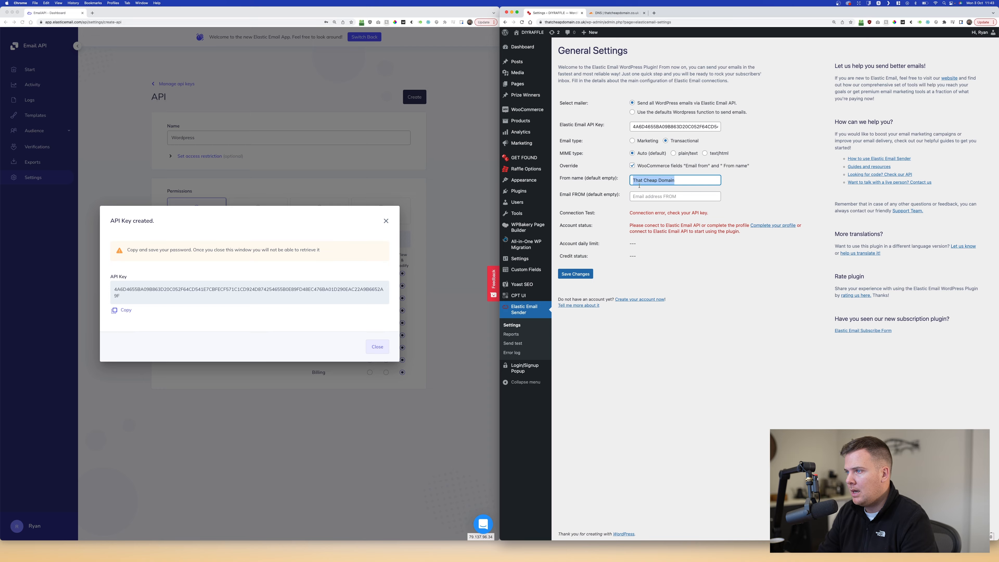
left_click(647, 197)
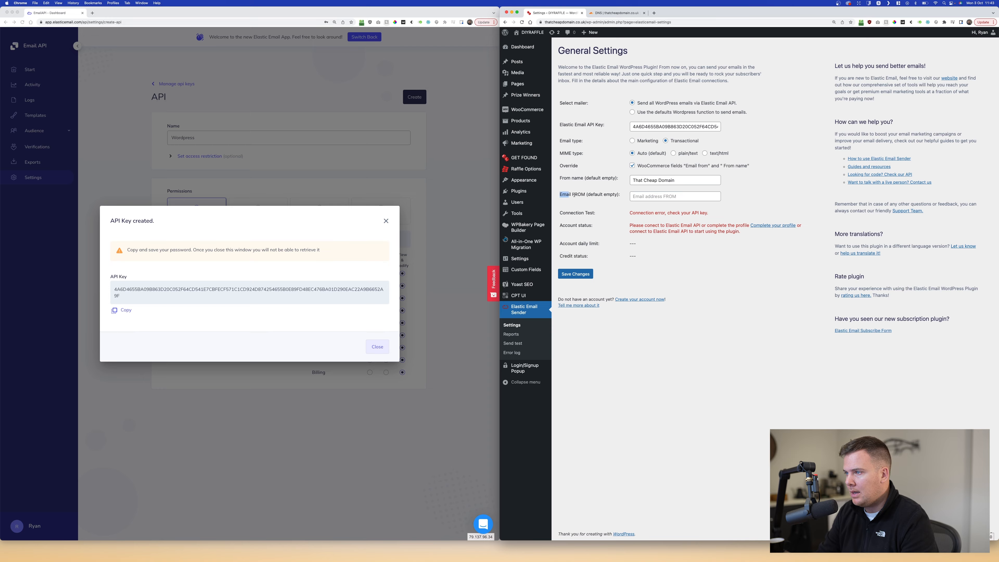
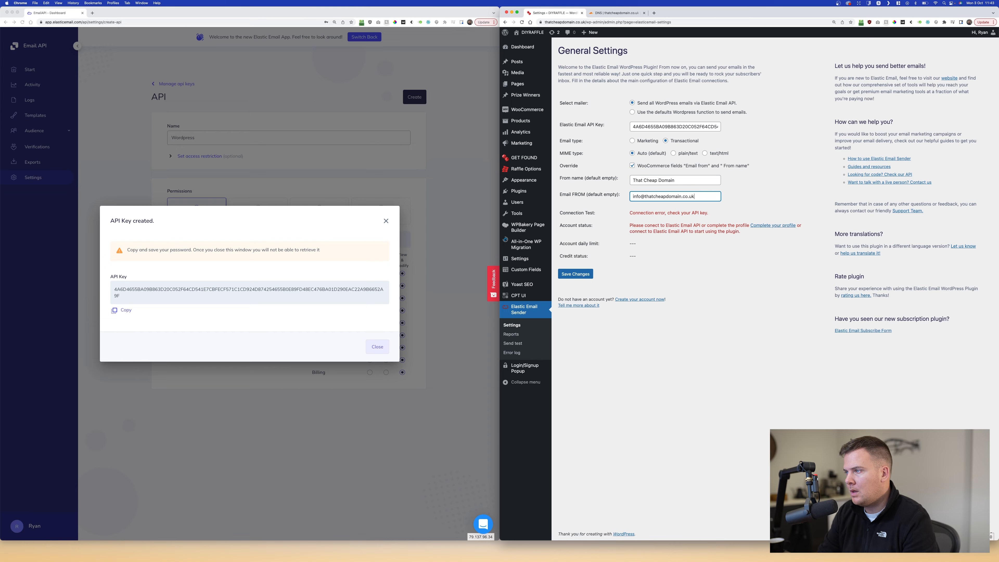
left_click(652, 275)
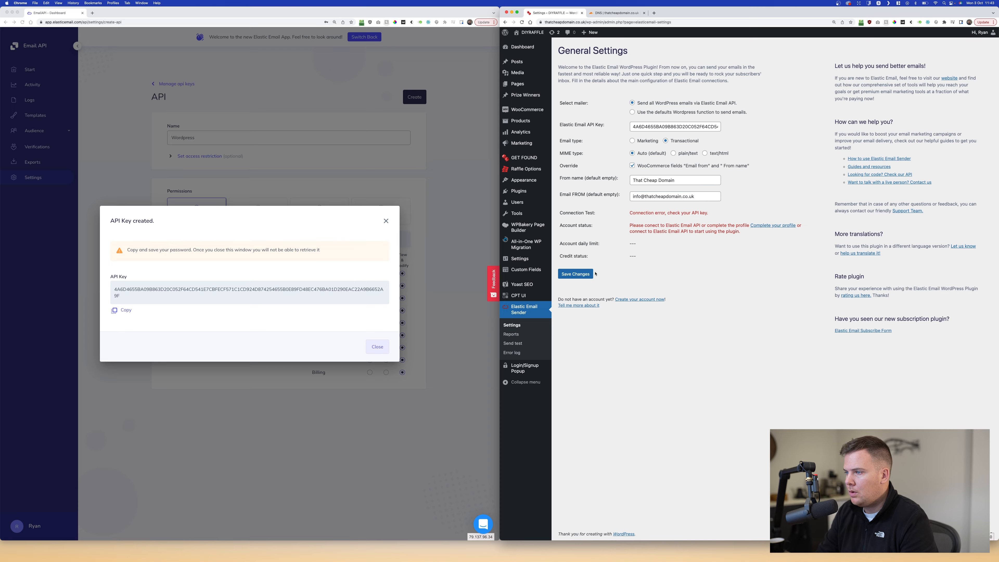
left_click(385, 345)
- Save the Elastic Email Sender settings and confirm it shows Connected with 100 email credits
left_click(377, 347)
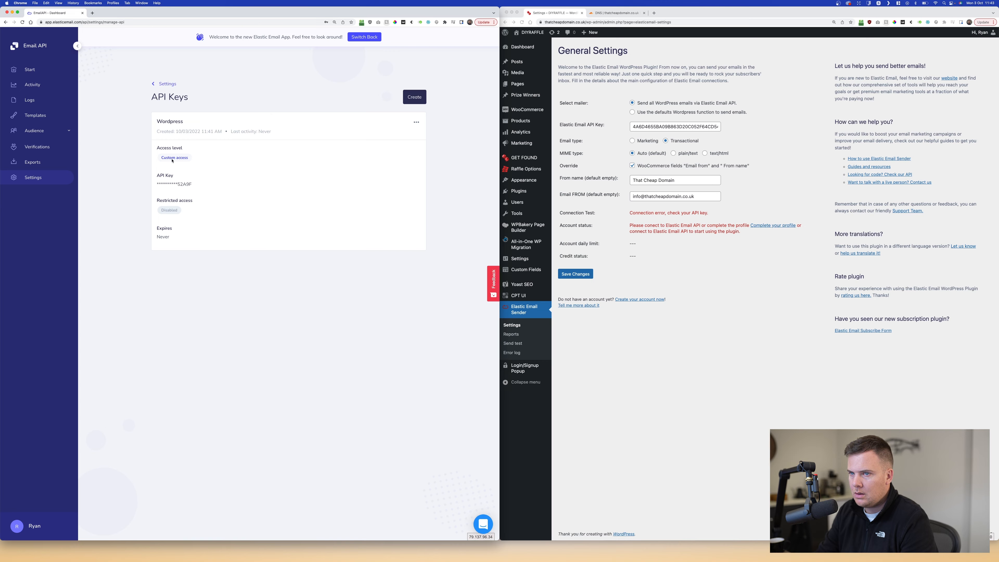
left_click(688, 252)
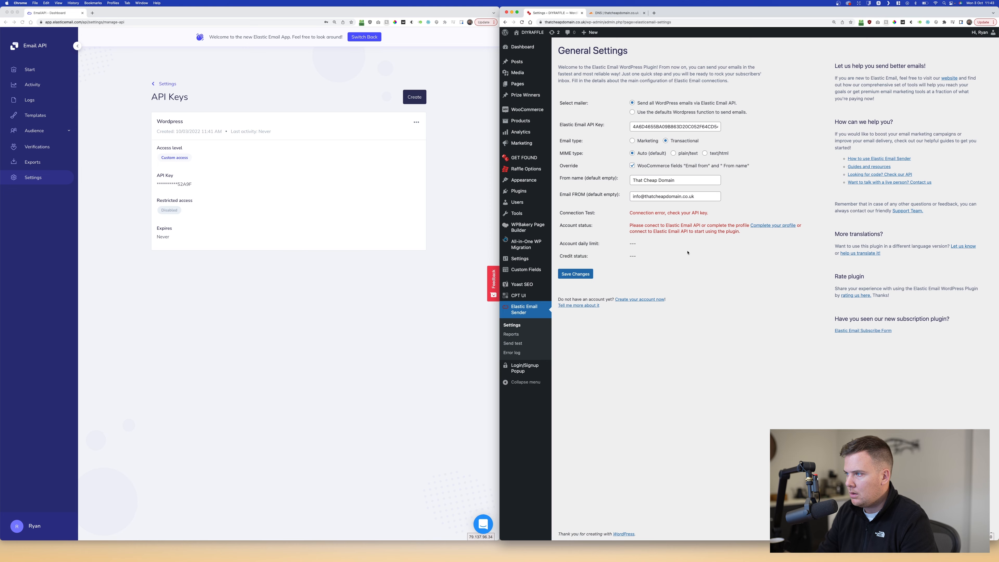
left_click(576, 275)
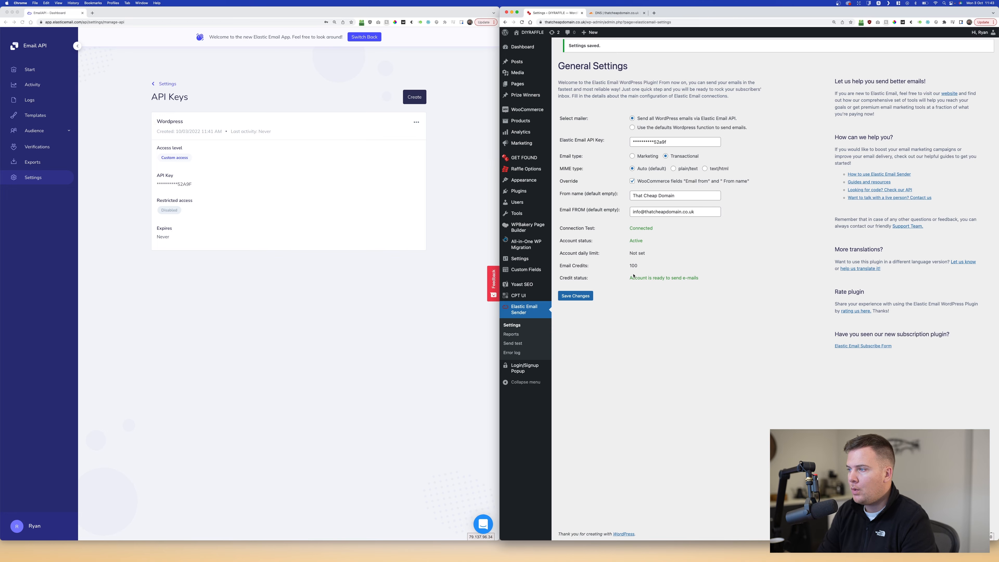
double_click(632, 265)
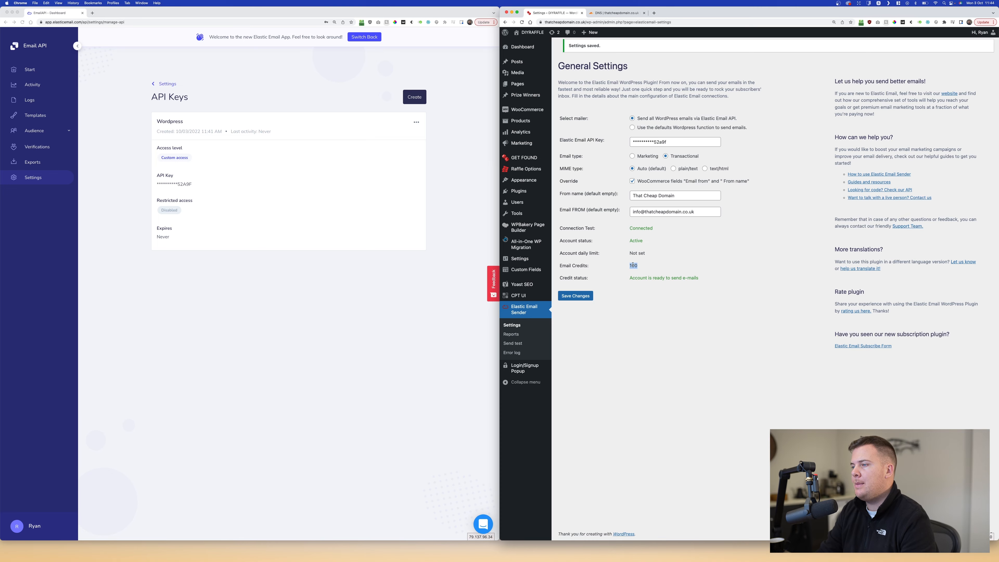
left_click(662, 264)
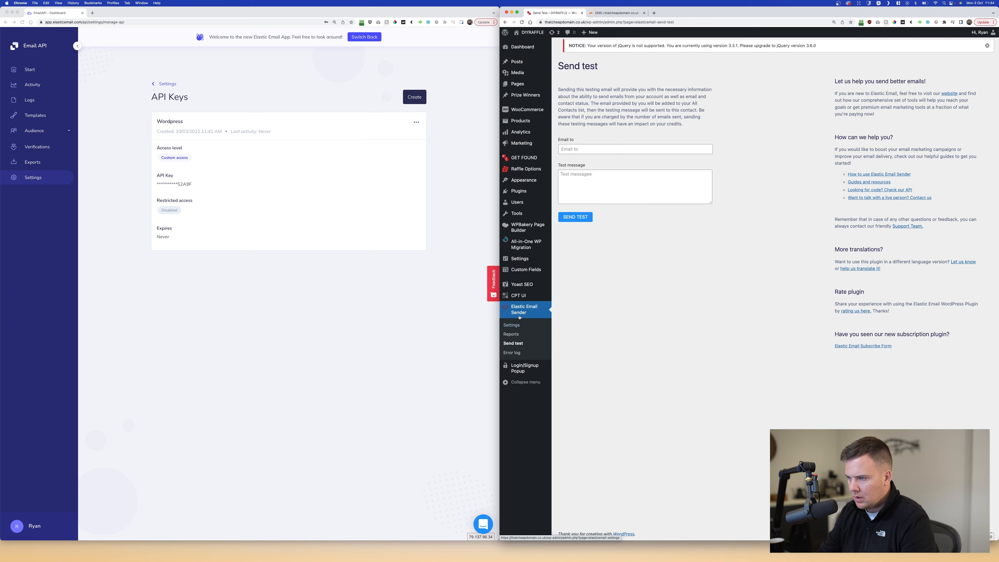
- Send a test email reading 'test success!' to the site owner's e-mail address
left_click(590, 149)
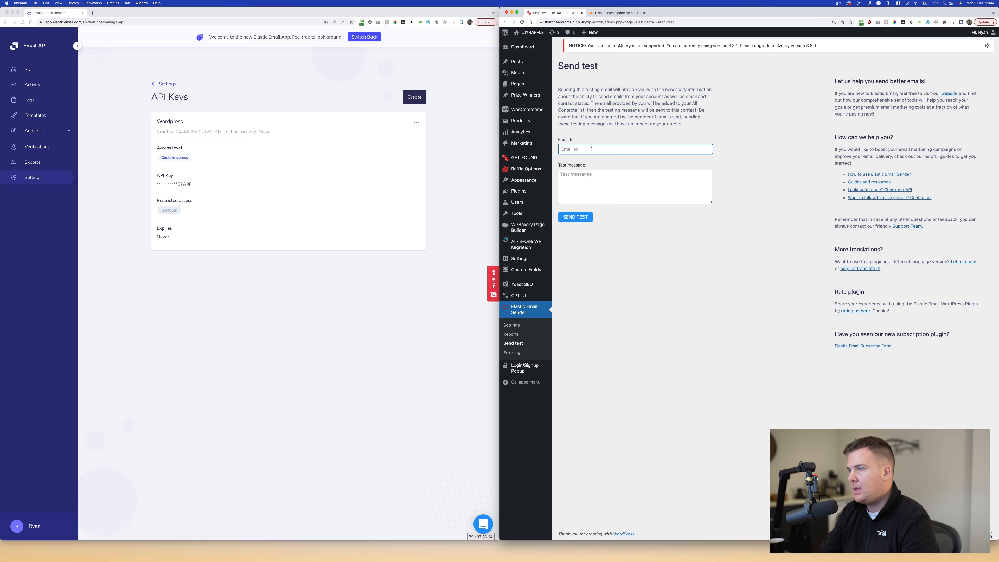
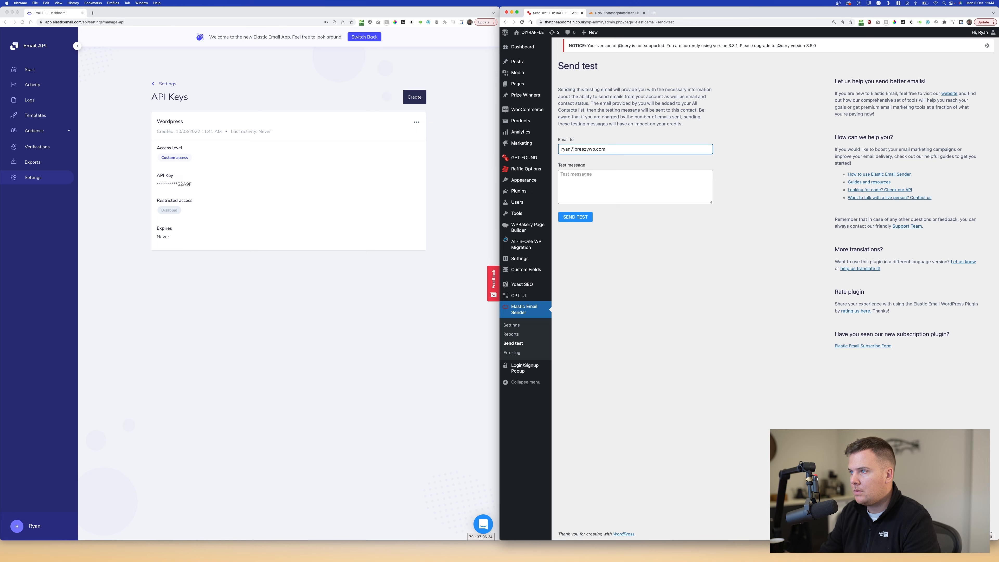
left_click(659, 180)
type("test success!")
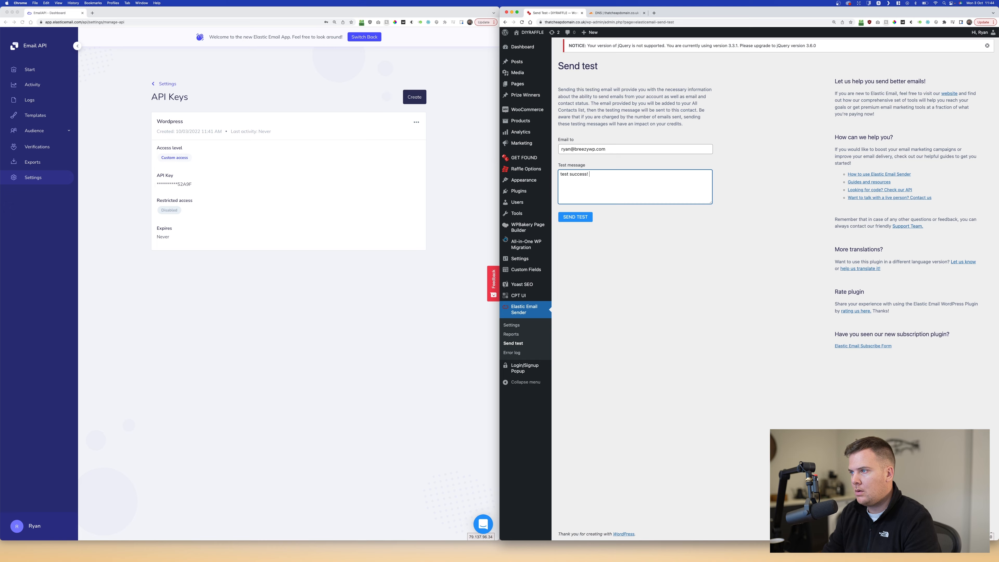
left_click(590, 221)
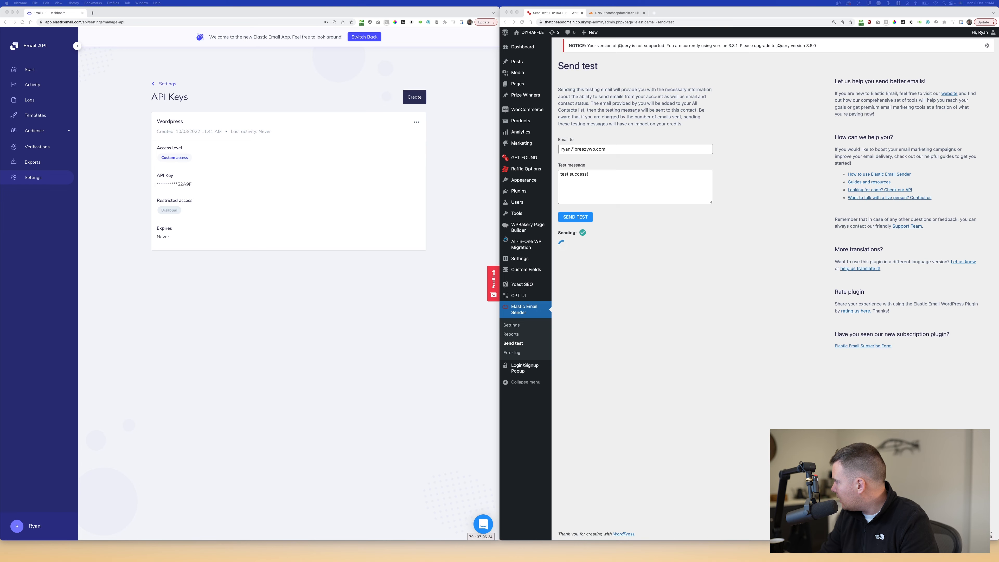
- Inspect the received test email's sender name, address and full header details in Gmail
left_click_drag(997, 138, 368, 148)
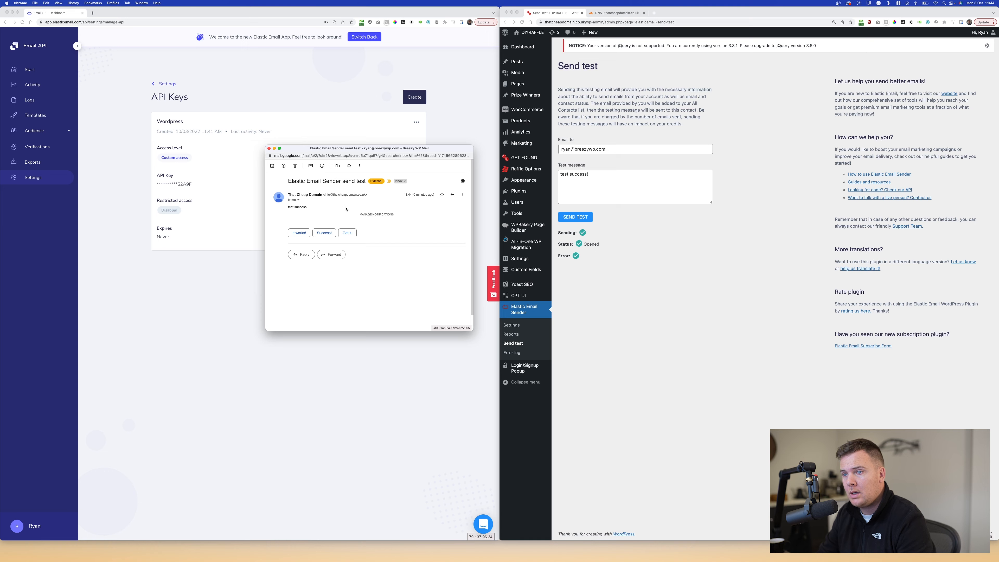
mouse_move(289, 194)
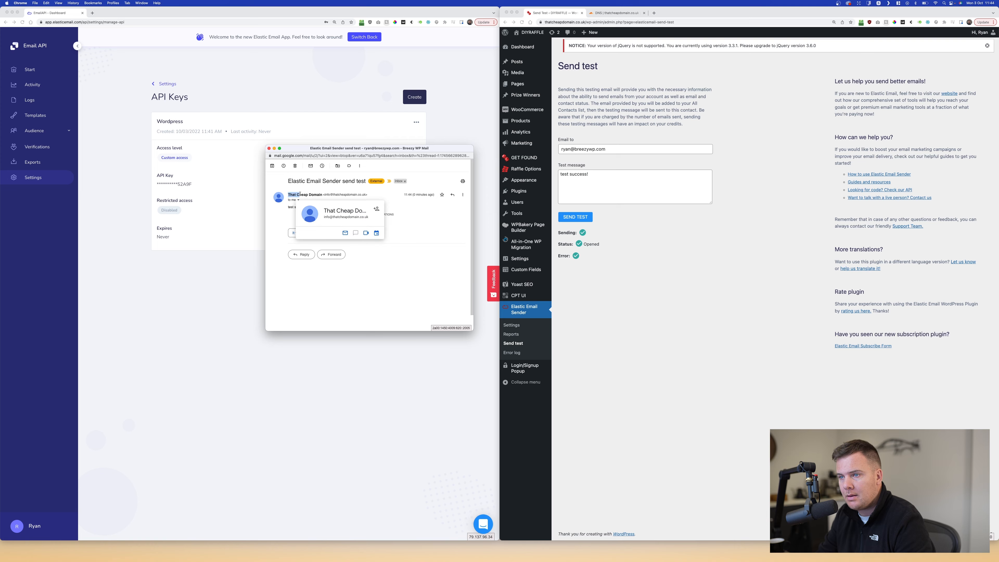
left_click_drag(288, 195, 320, 194)
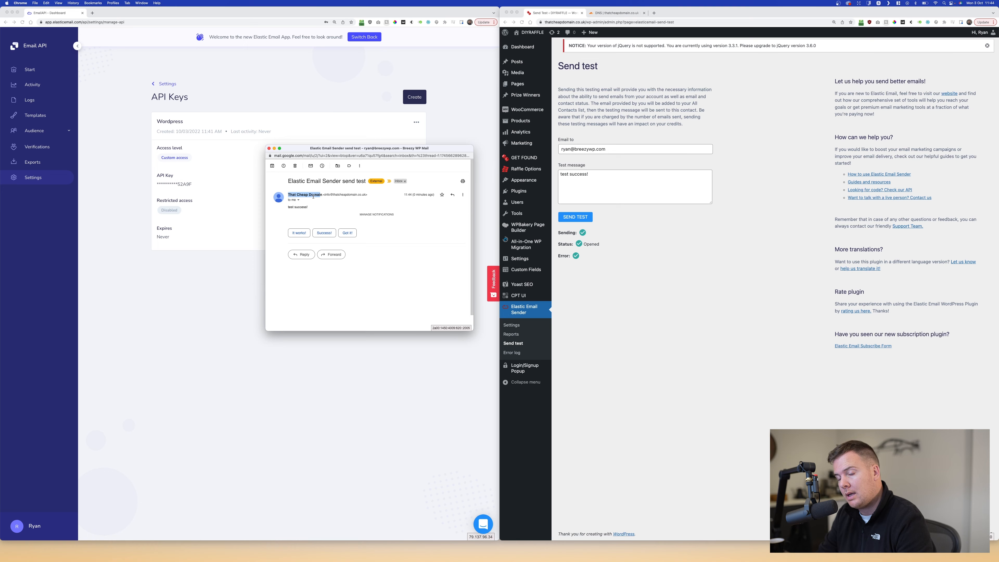
left_click_drag(323, 195, 361, 195)
left_click(322, 201)
left_click(298, 201)
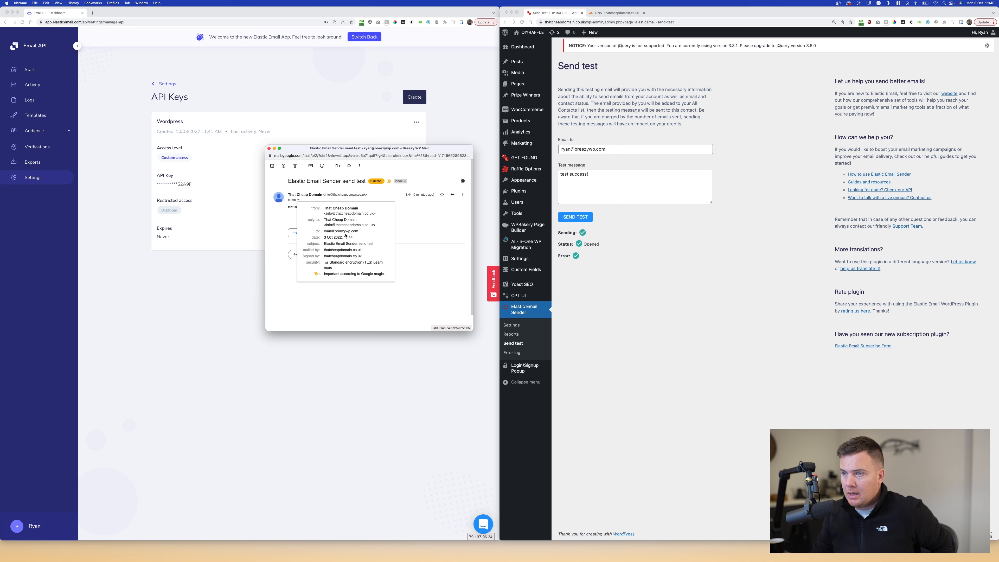
left_click(601, 271)
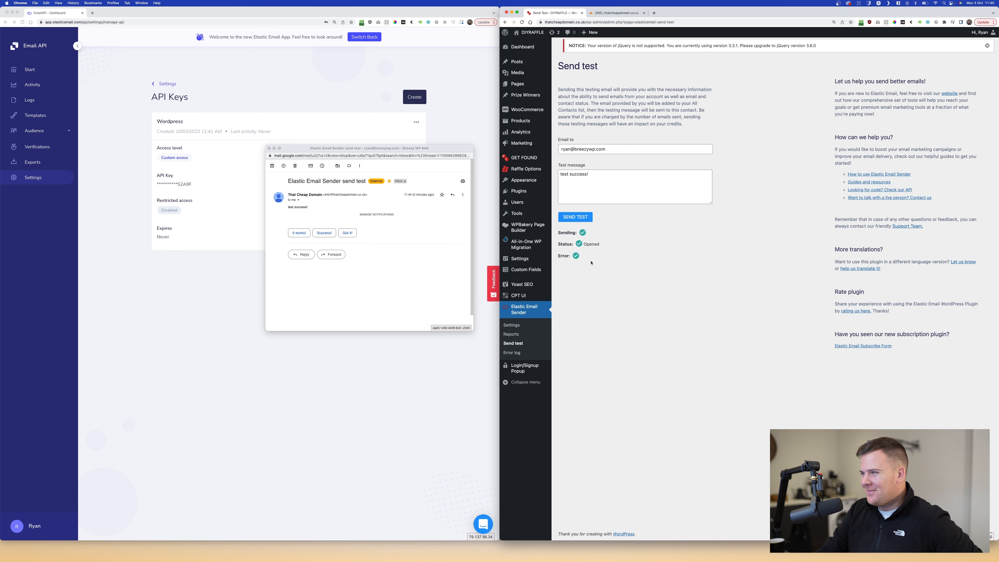
- Check the Error result of the test send in WordPress, then move the browser window aside
left_click_drag(585, 258, 567, 255)
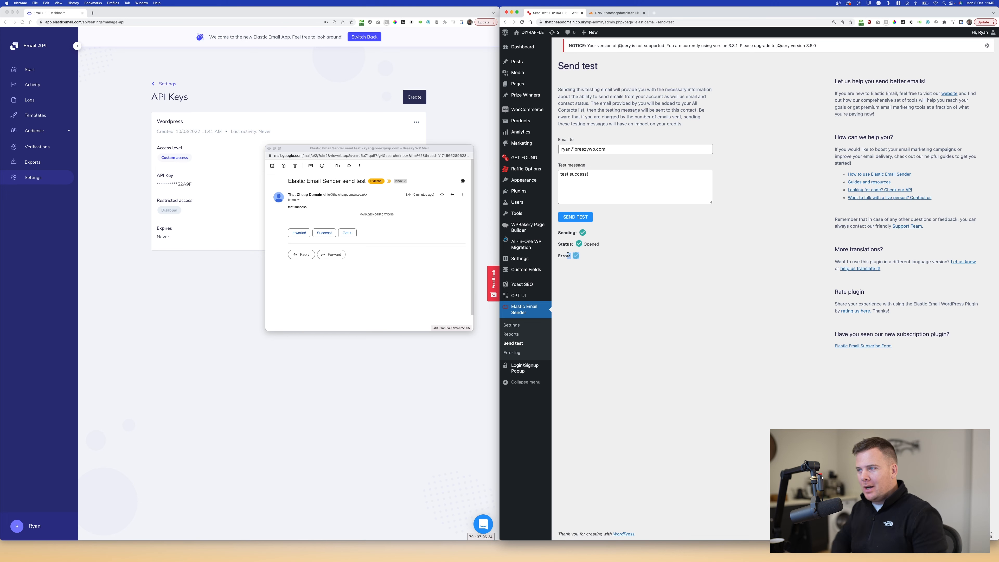
left_click(593, 276)
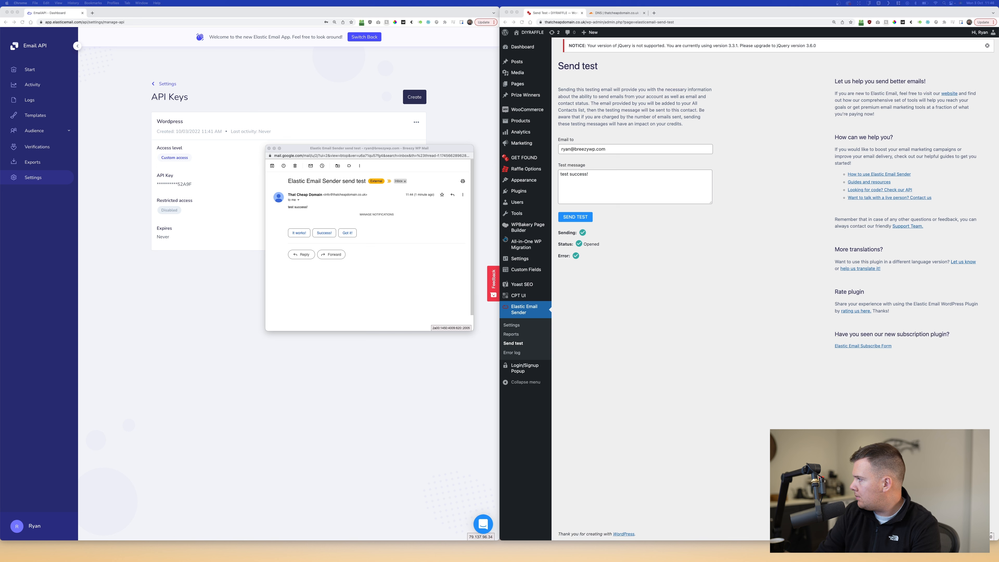
left_click_drag(997, 43, 629, 70)
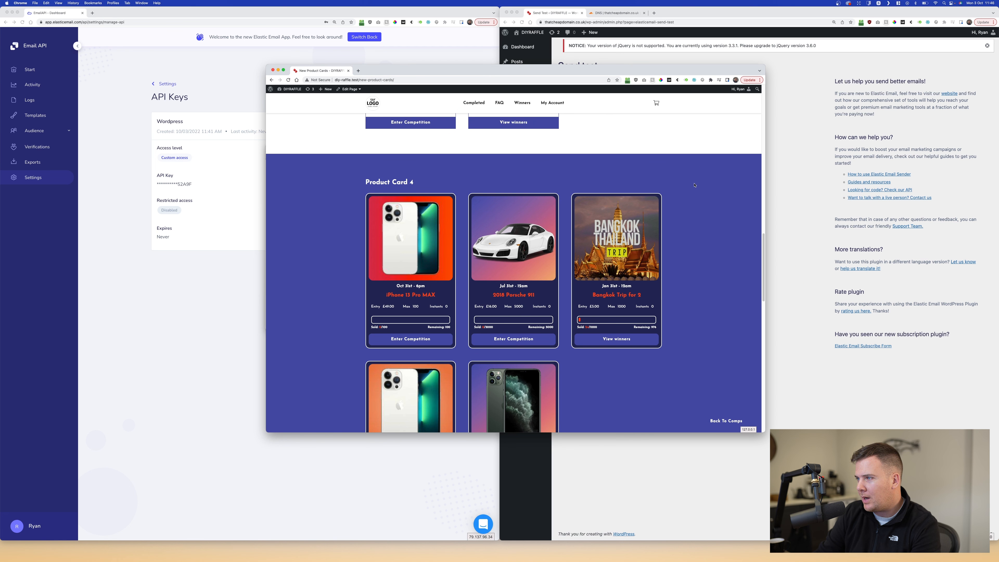
scroll(694, 184, "down", 3)
scroll(694, 184, "down", 10)
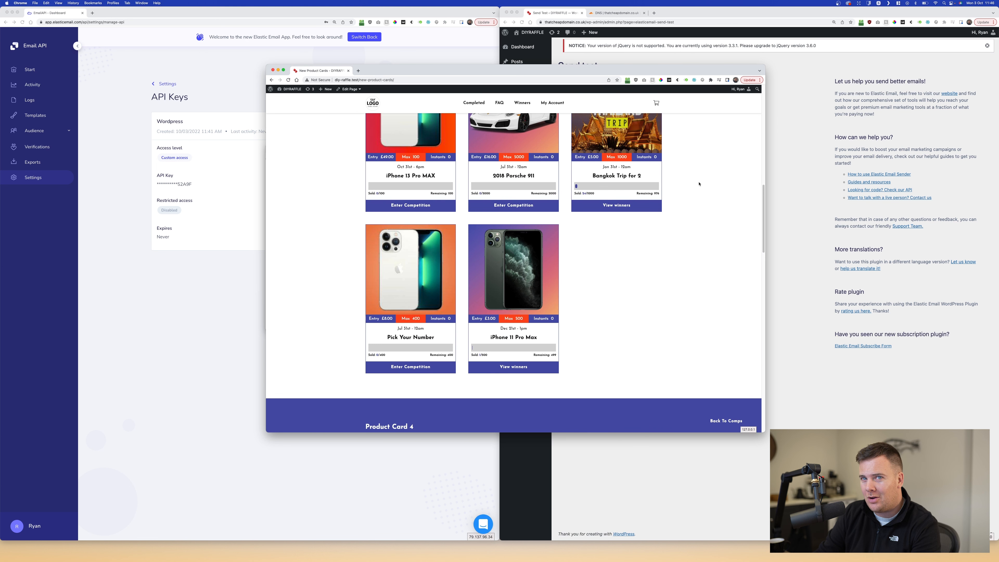
scroll(700, 185, "down", 10)
scroll(700, 192, "up", 3)
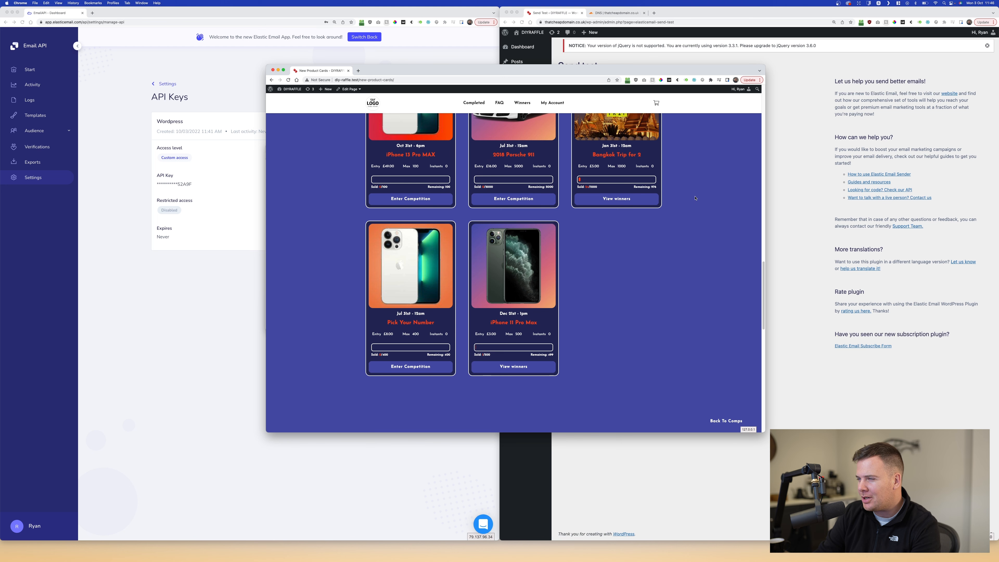
scroll(699, 199, "up", 1)
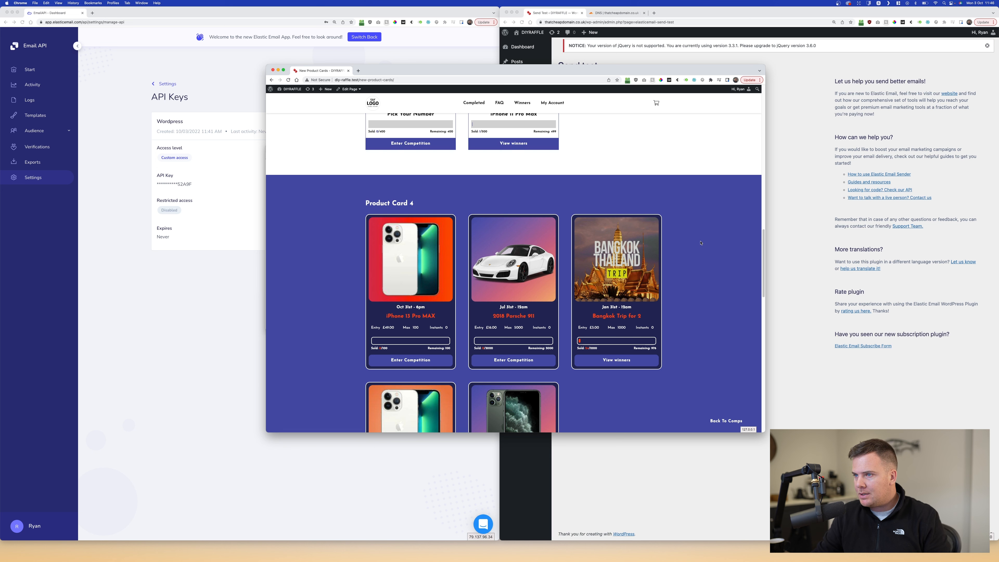
scroll(699, 237, "up", 3)
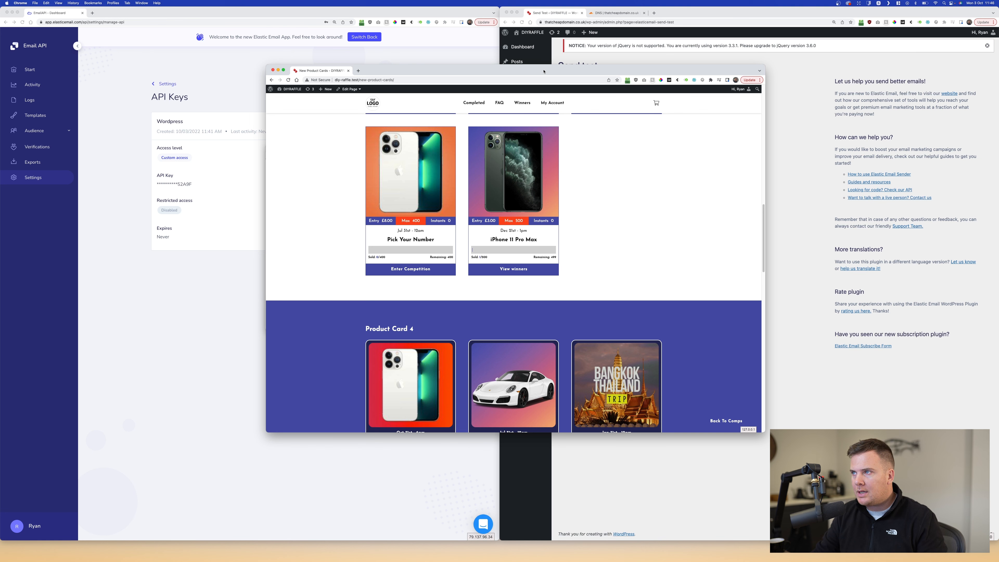
key("super+m")
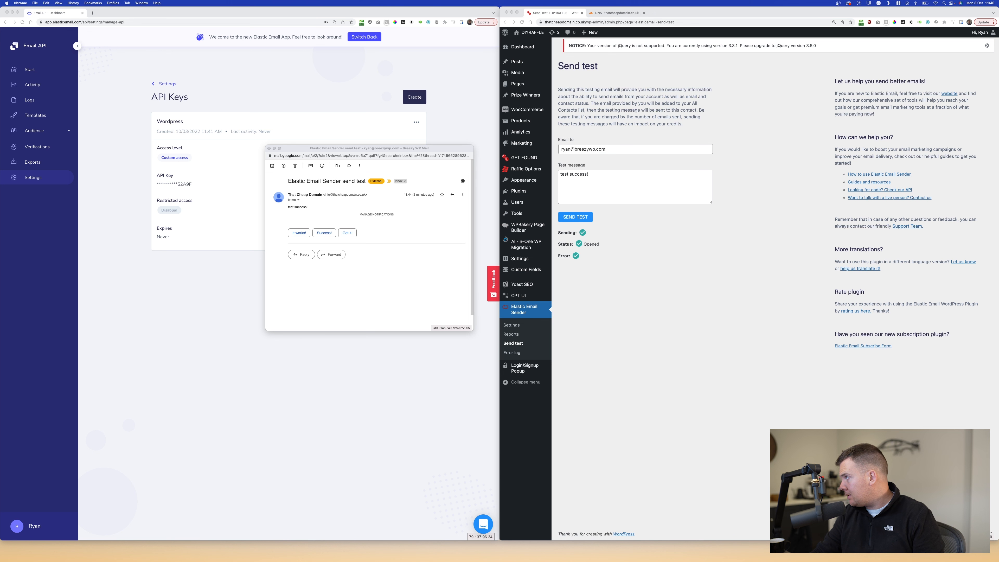